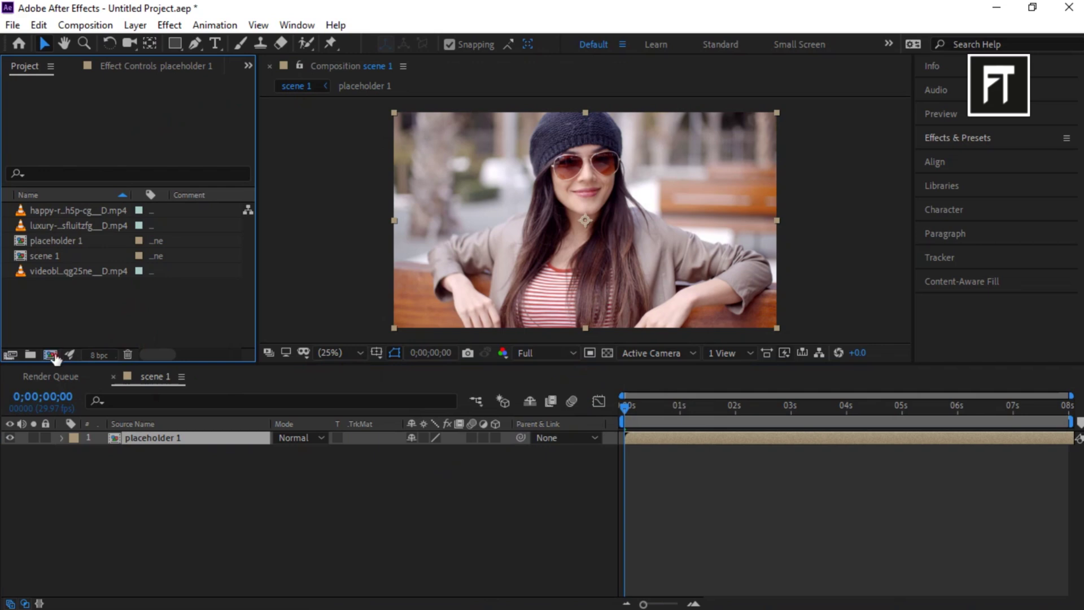
- Create a composition named 'shadow' and add a white solid layer to it
text(shadow)
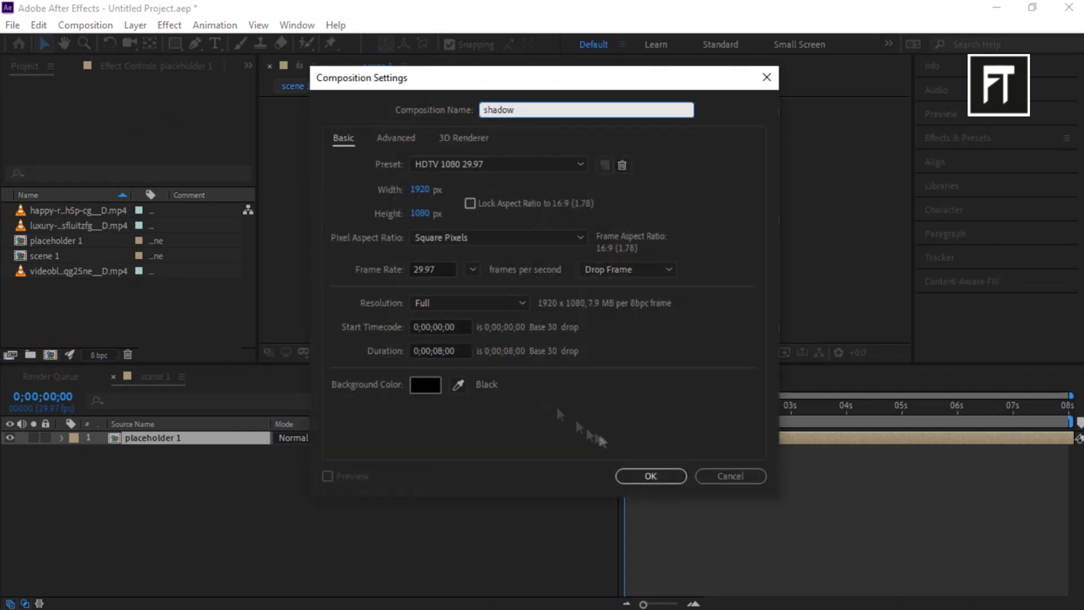
click(638, 475)
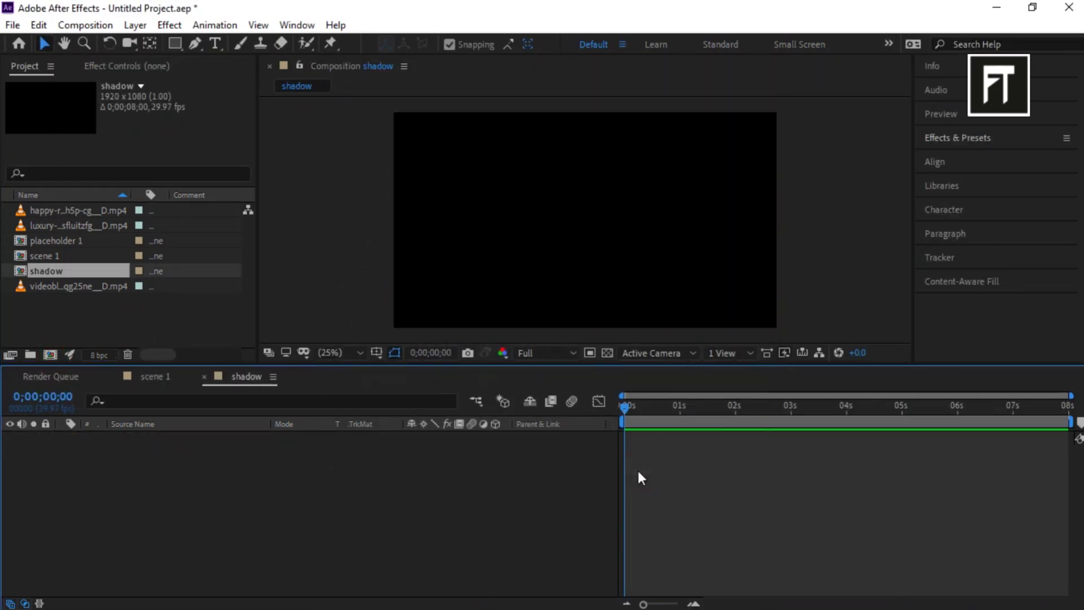
right_click(211, 478)
mouse_move(332, 299)
click(446, 345)
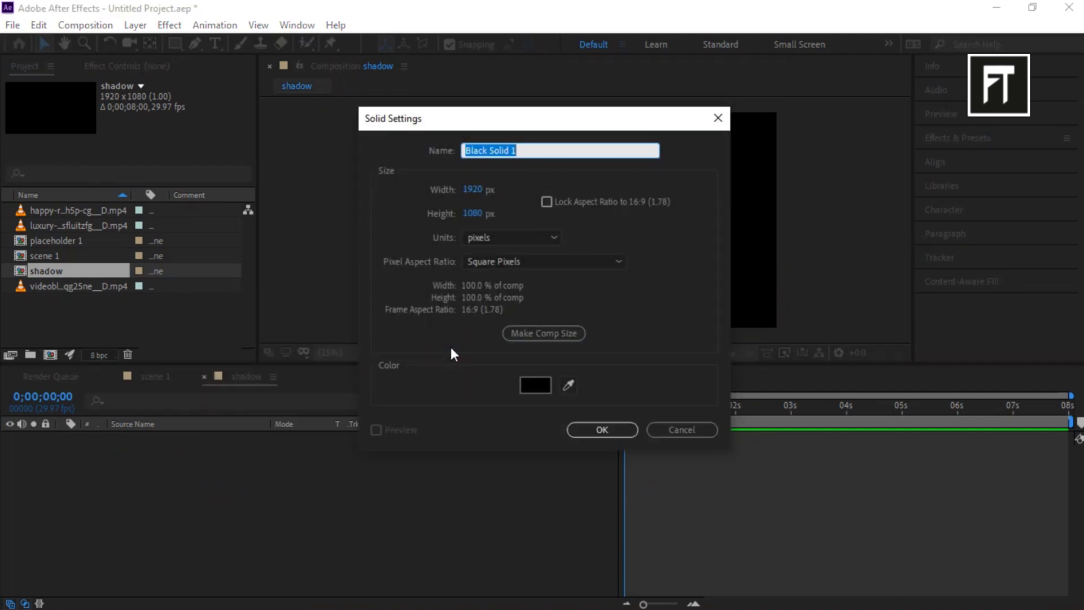
click(534, 390)
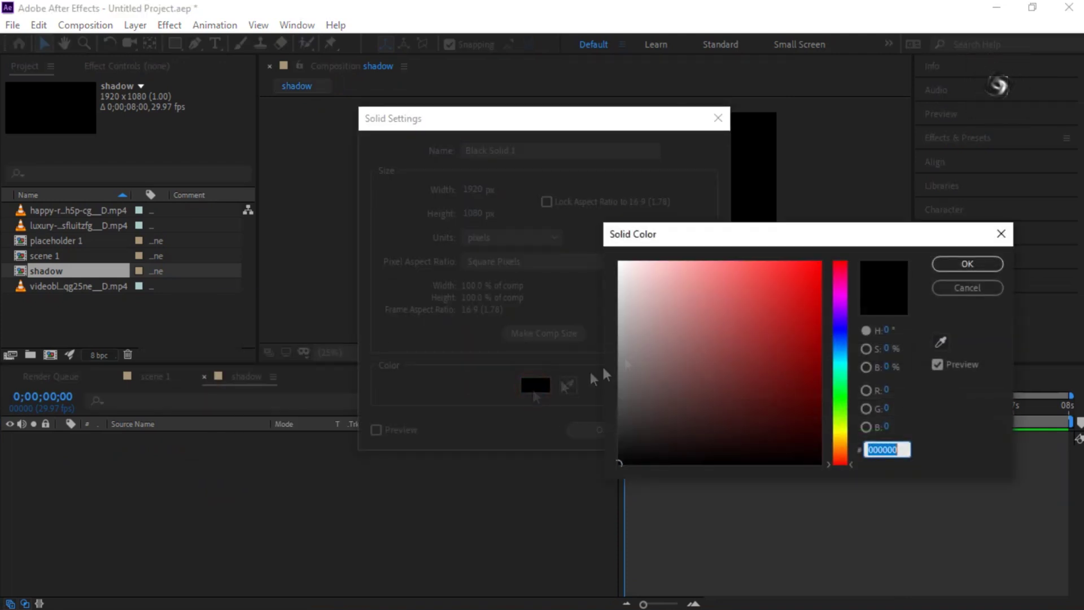
drag(627, 282, 618, 261)
click(967, 264)
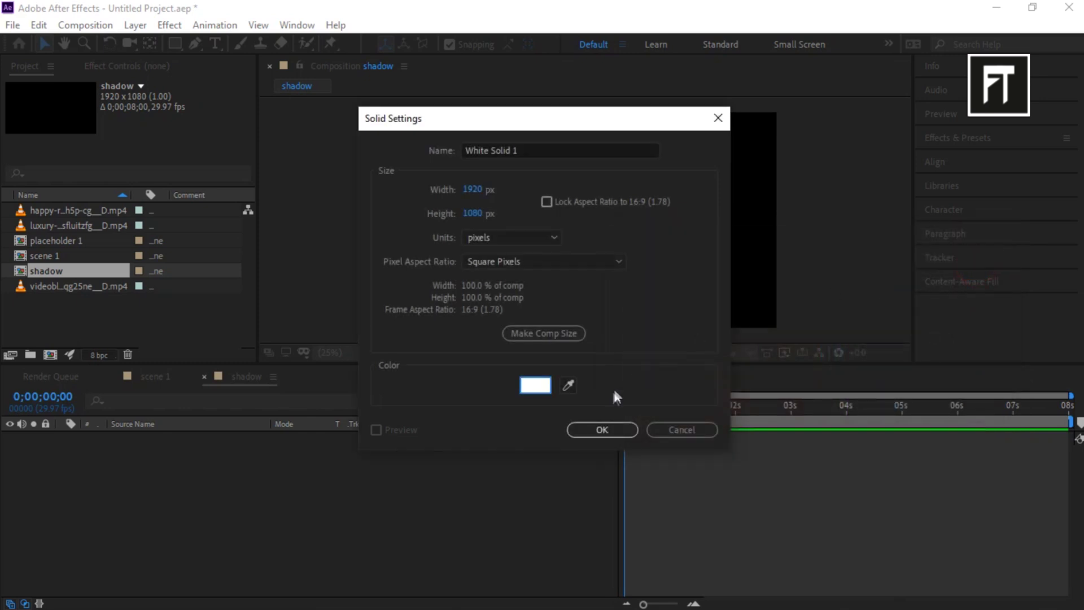
click(601, 429)
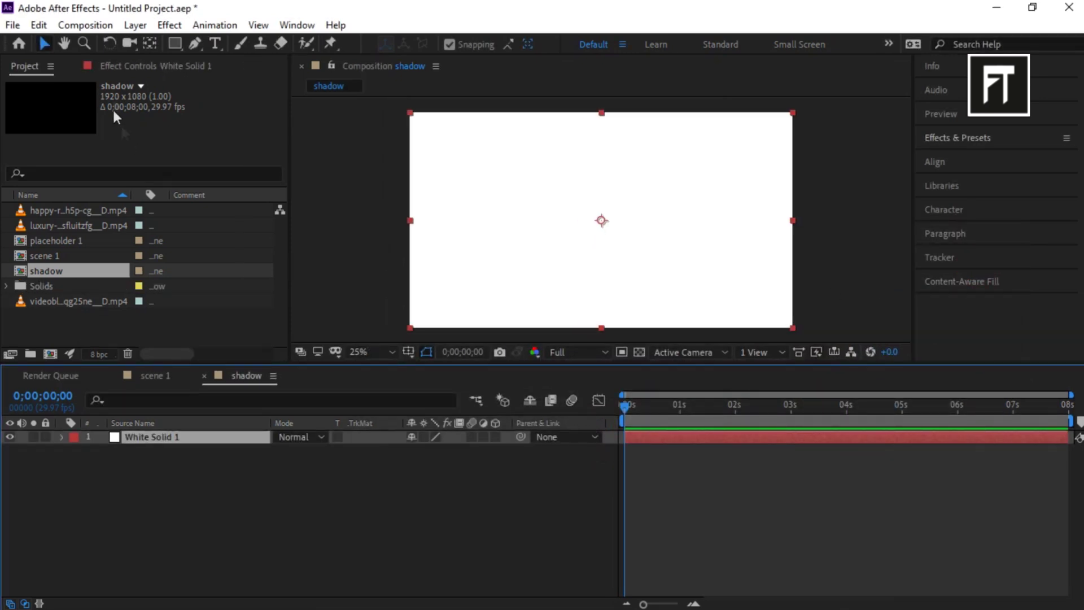
- Move the solid's anchor point to its right edge and set Scale X to 50%
click(146, 45)
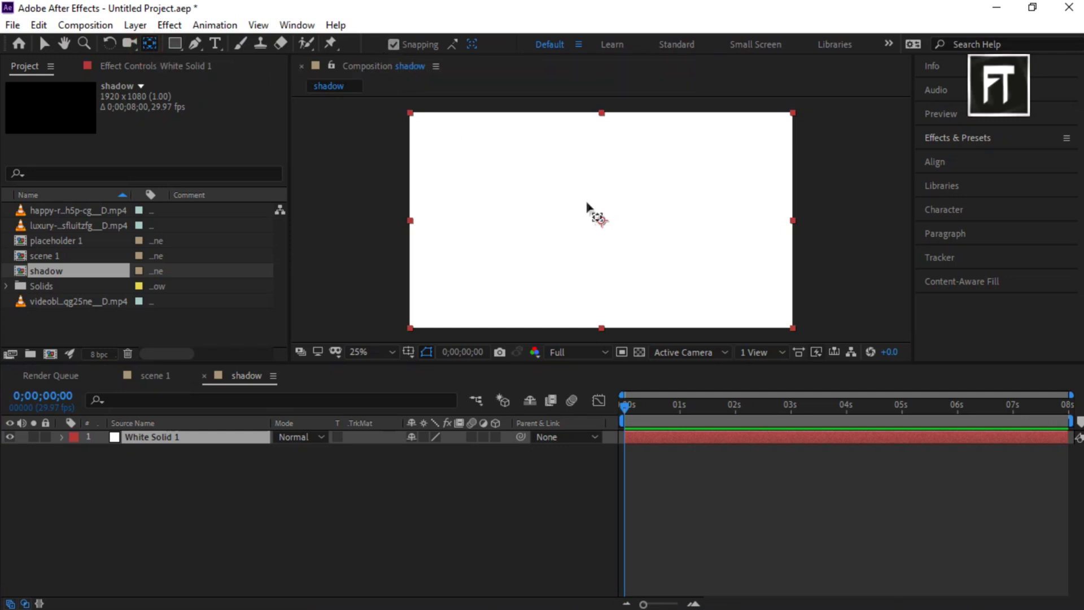
drag(601, 221, 790, 226)
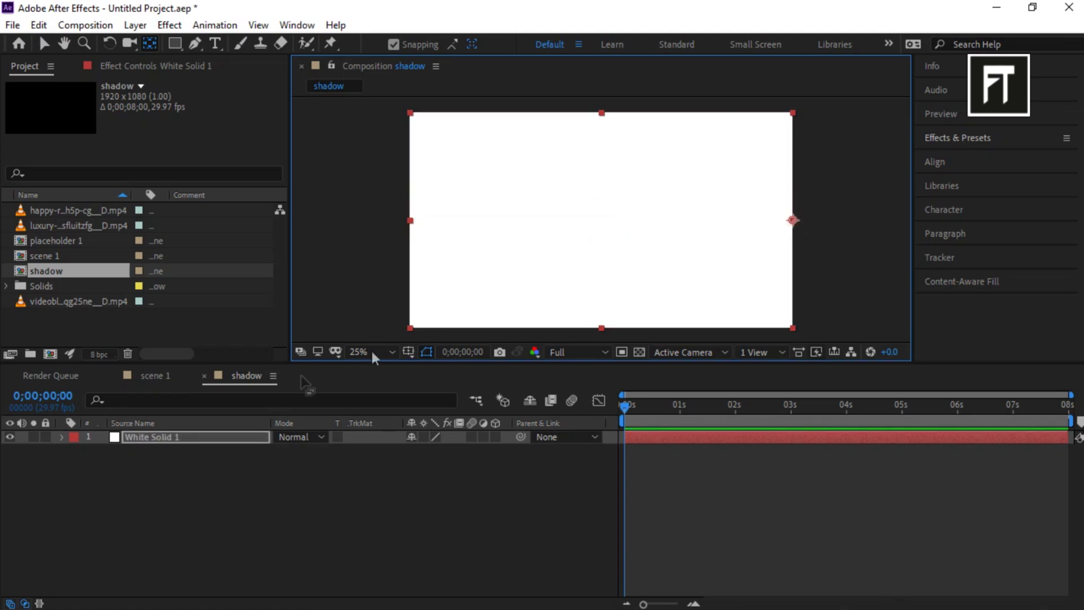
click(174, 437)
key(s)
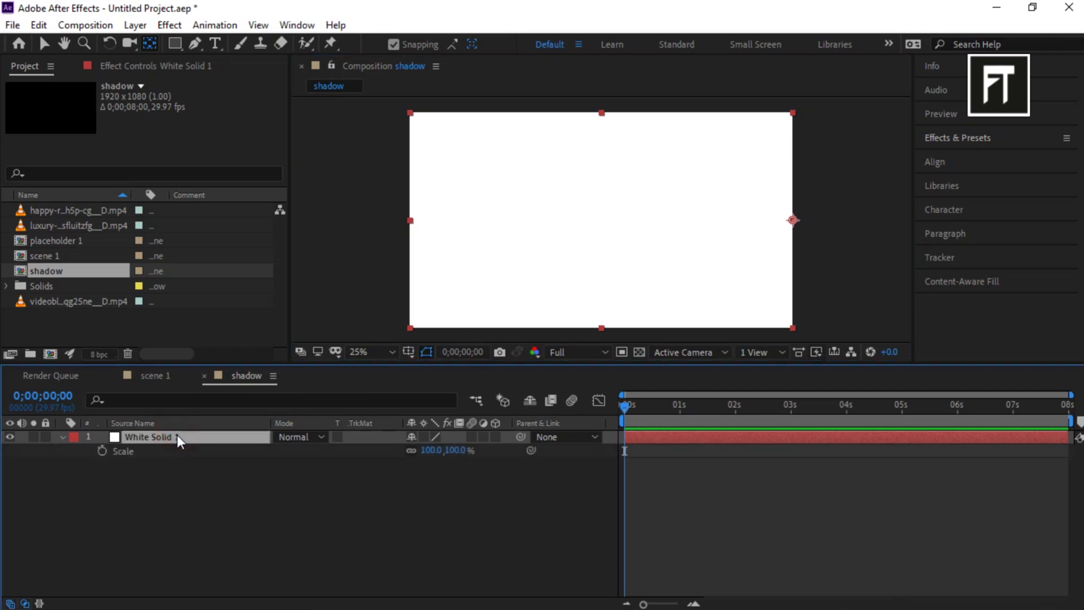
click(411, 451)
click(429, 450)
text(50)
key(Return)
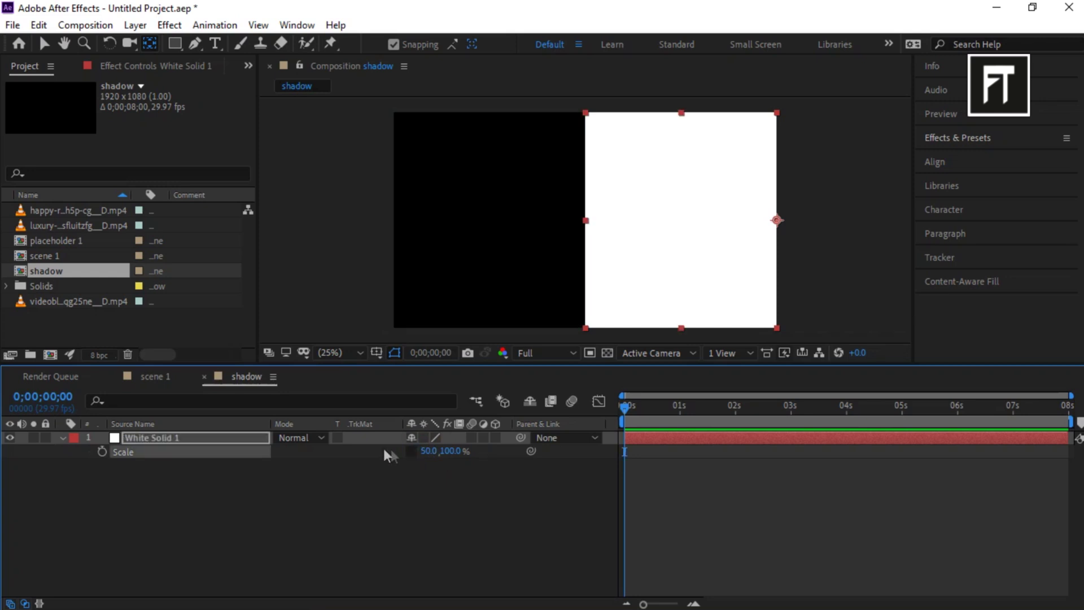
click(62, 438)
click(1032, 141)
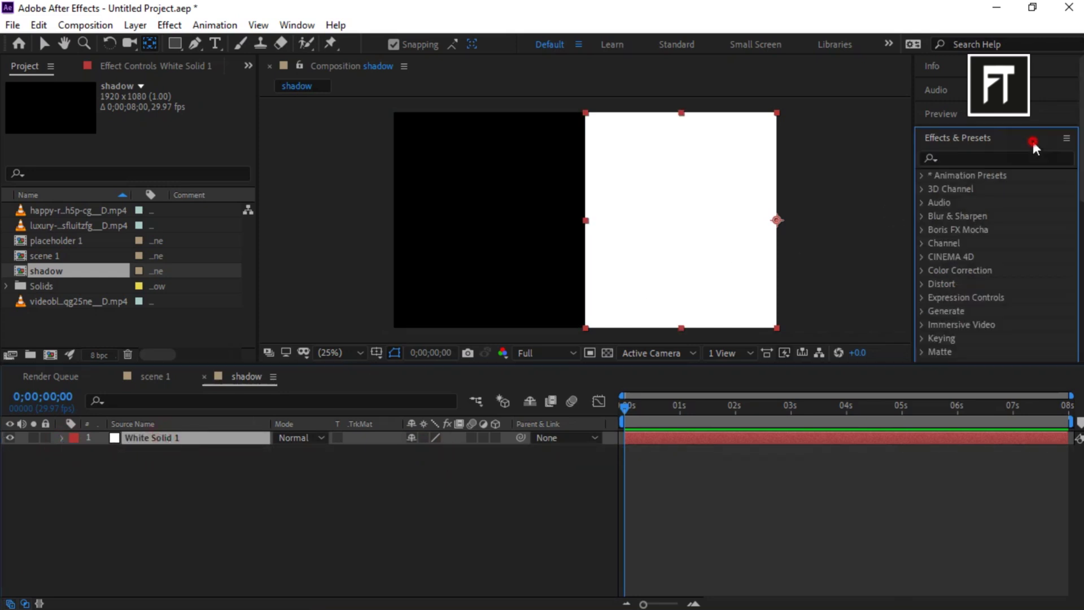
- Apply Gradient Ramp to the white solid with Start of Ramp 0,0 and End of Ramp 480,0
click(1019, 156)
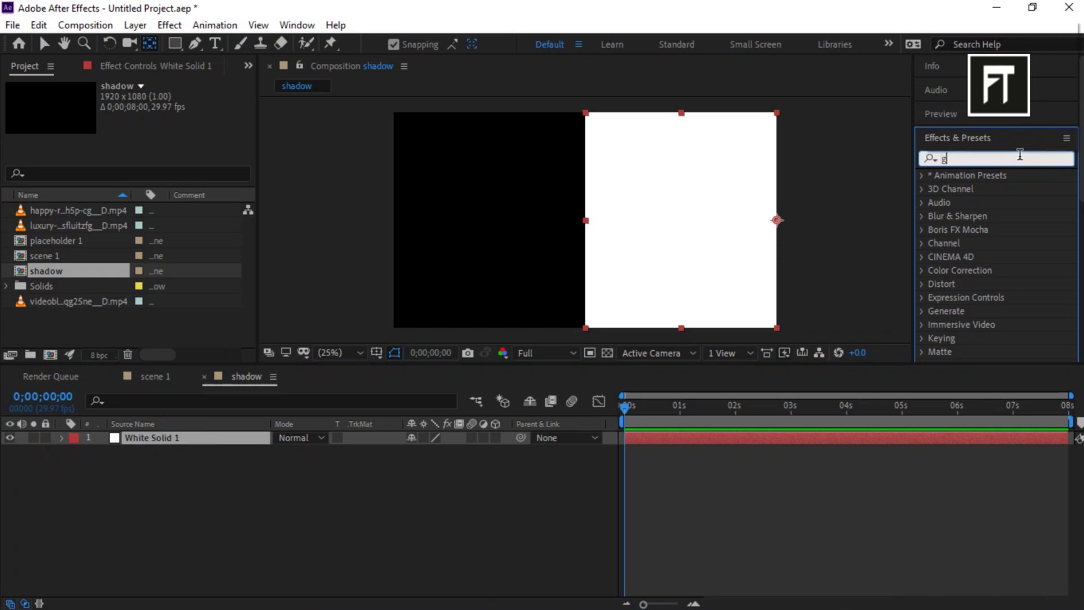
text(gradient r)
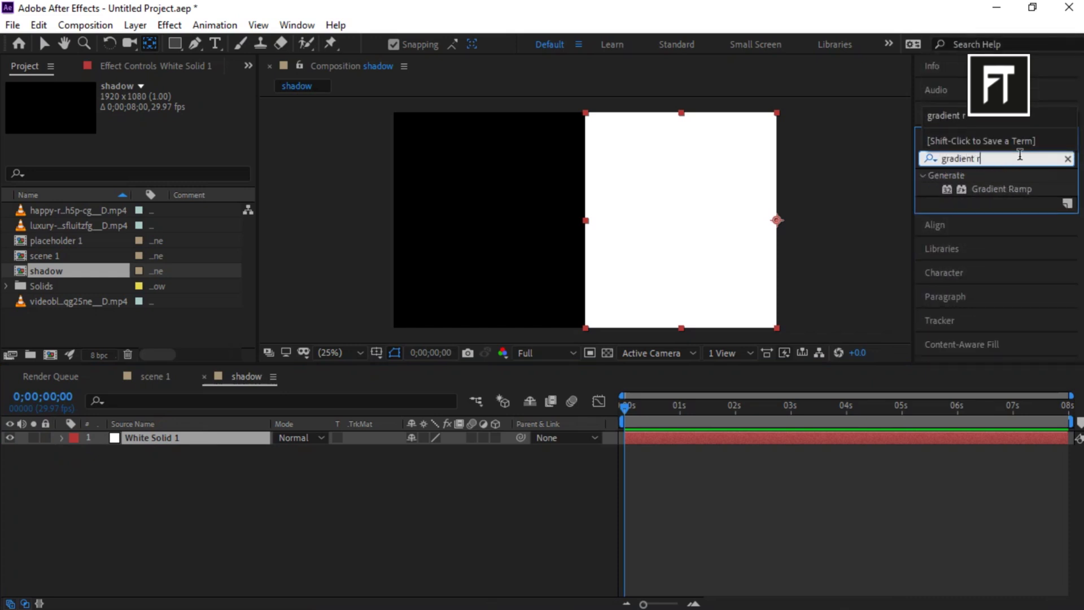
drag(1010, 188, 226, 436)
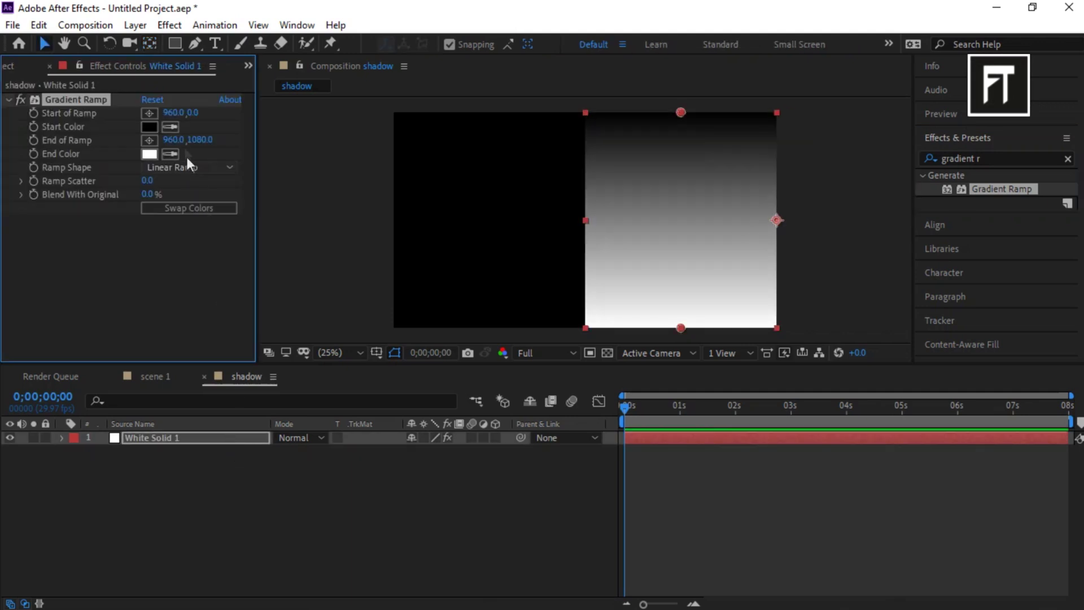
click(173, 112)
text(0)
key(Return)
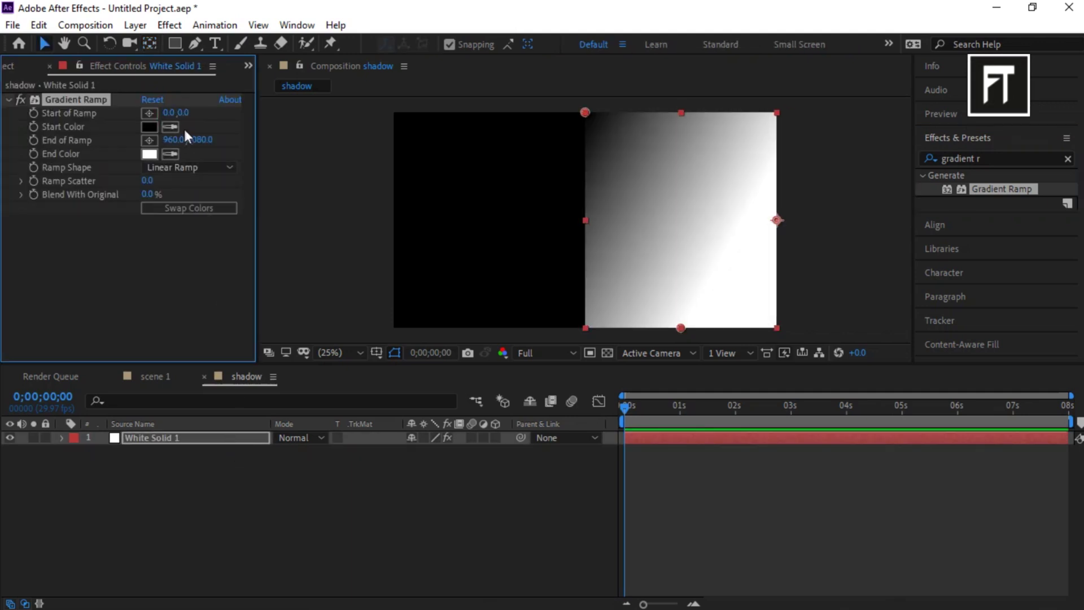
click(197, 141)
text(0)
key(Return)
click(173, 141)
text(4)
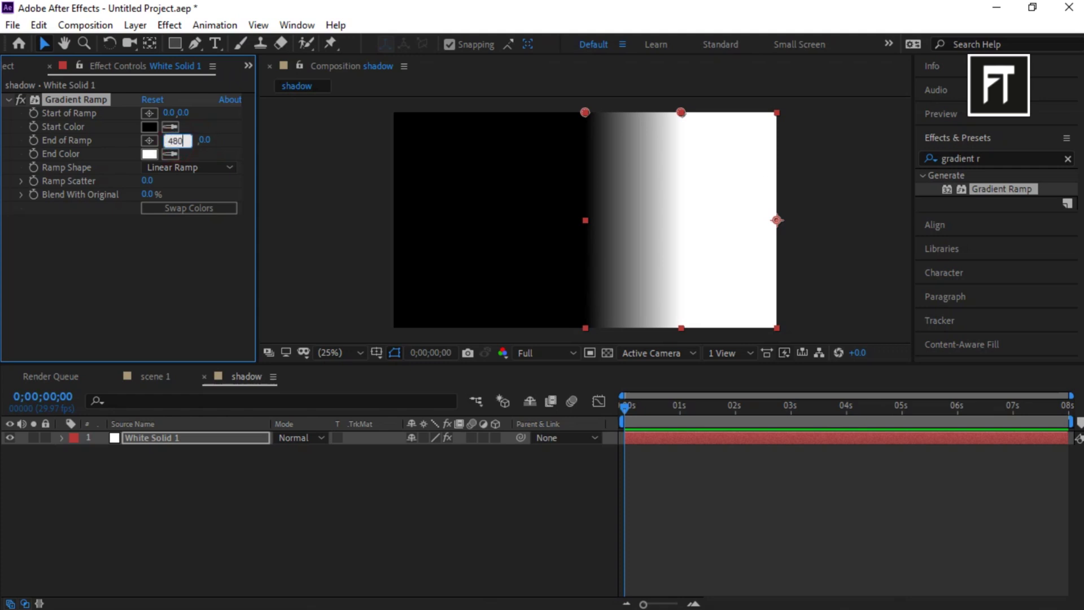
key(Return)
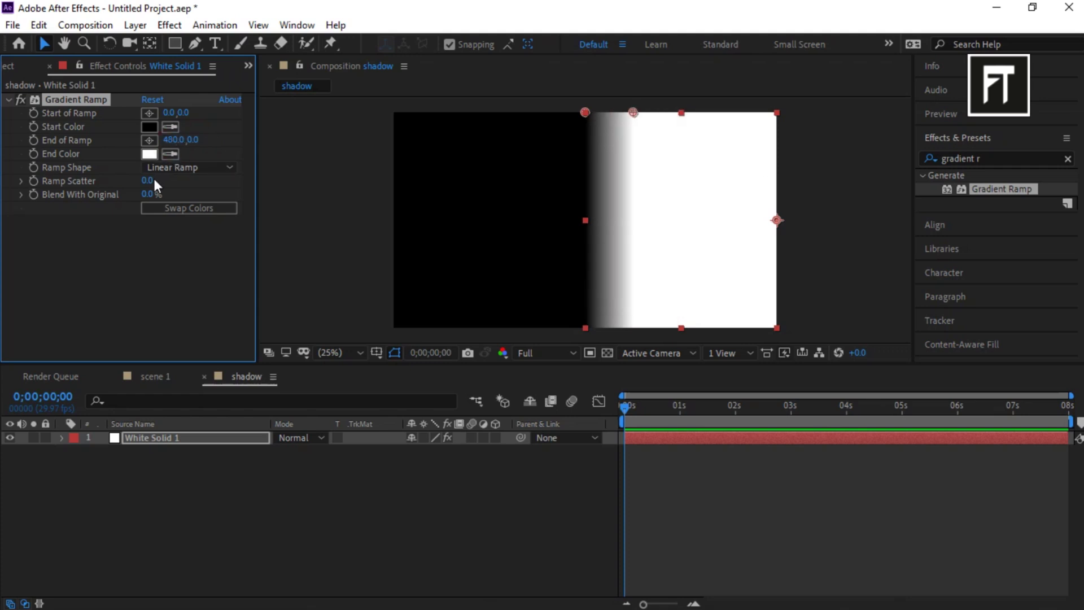
- Set Ramp Scatter to 500 and Blend With Original to 85%
click(150, 180)
text(500)
click(150, 194)
key(Return)
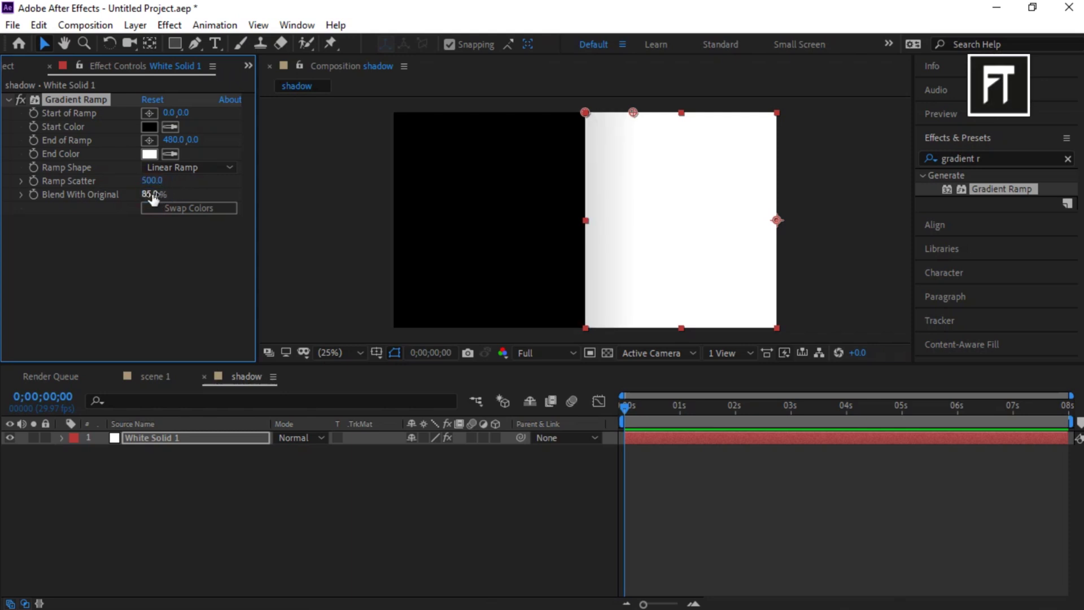
click(195, 479)
click(197, 442)
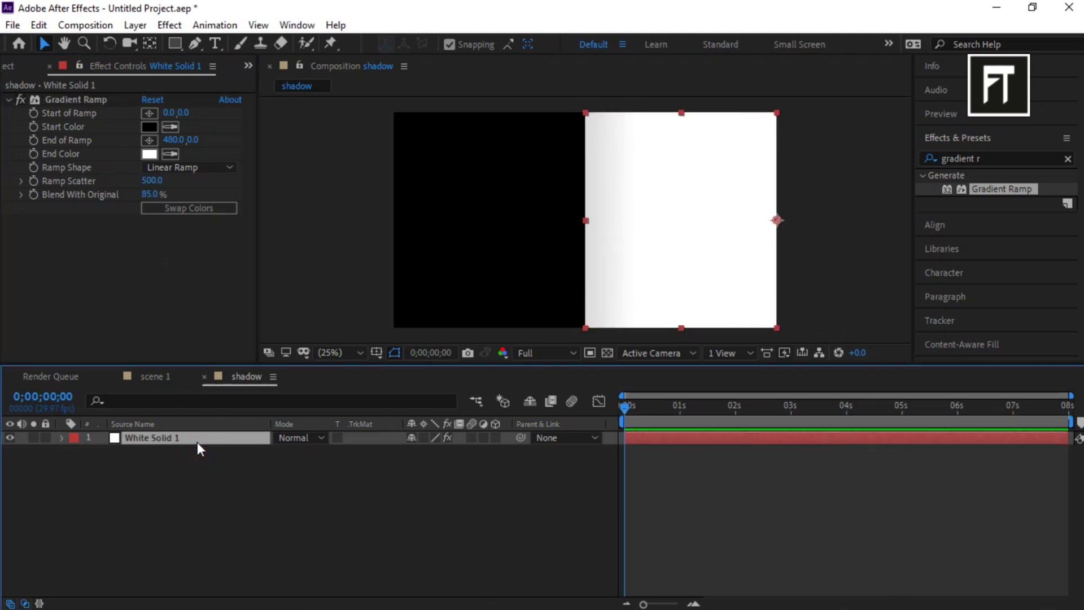
- Duplicate the gradient solid and set all three solids to Multiply blend mode
key(ctrl+d)
key(ctrl+d)
key(ctrl+a)
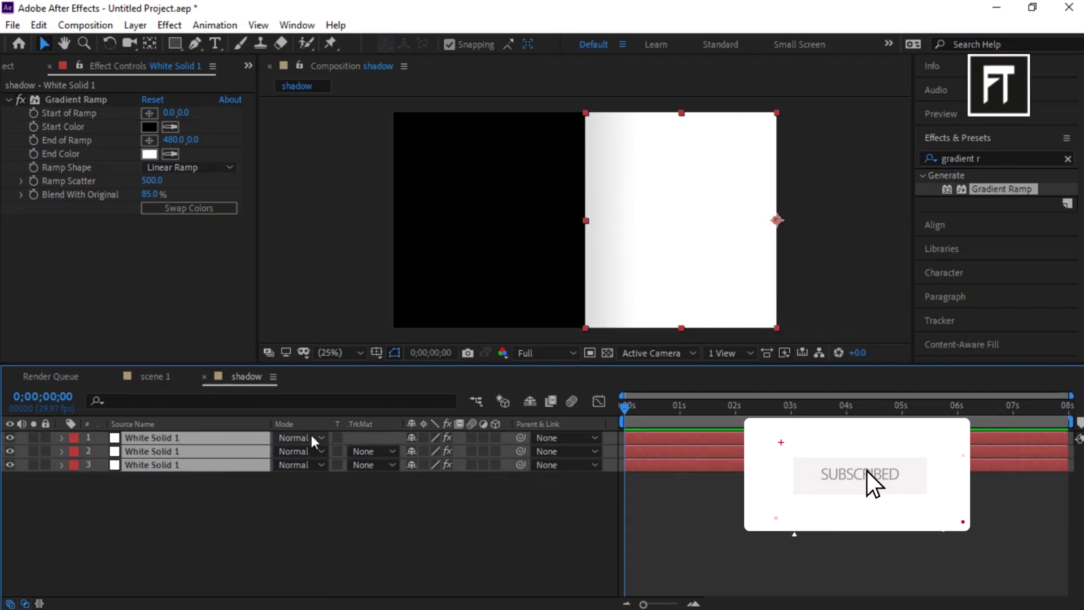
click(310, 437)
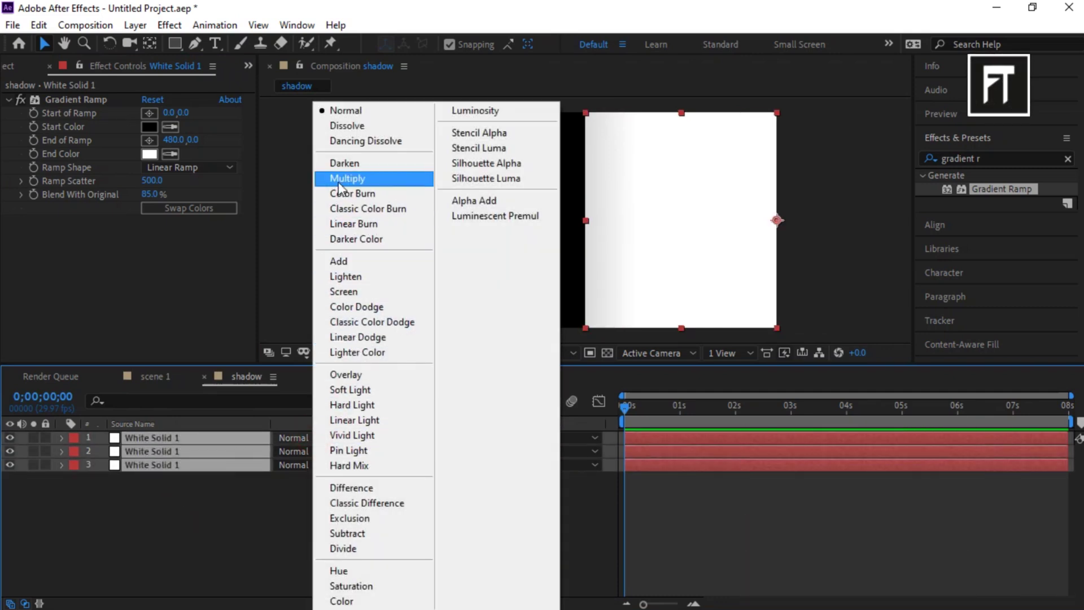
click(339, 179)
- Add a fourth solid copy and set the top layer's Position X to 960
click(195, 439)
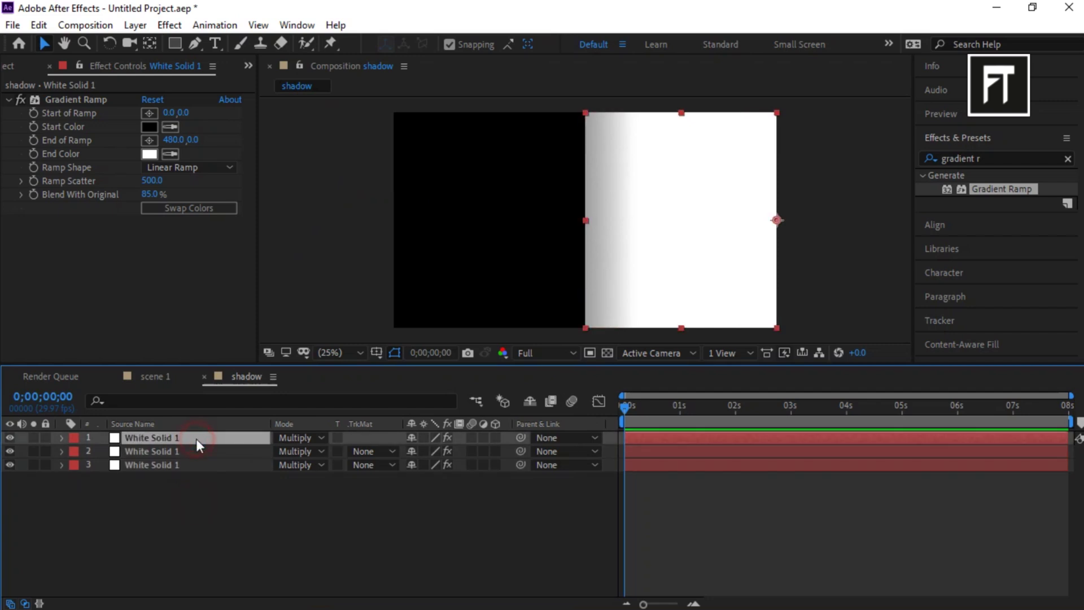
key(ctrl+d)
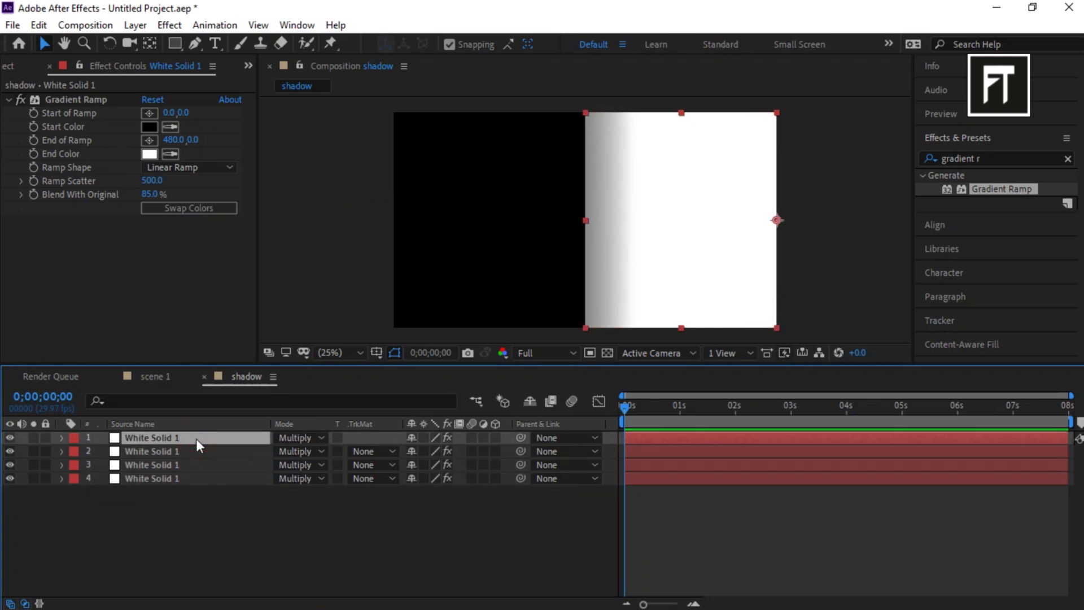
key(p)
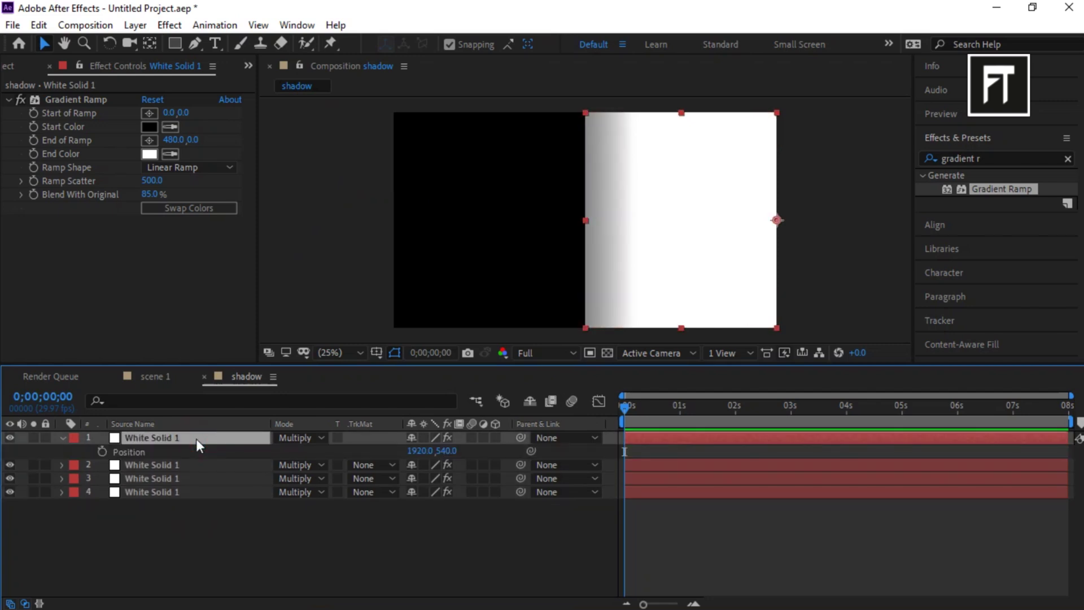
drag(421, 450, 275, 450)
click(418, 450)
text(960)
key(Return)
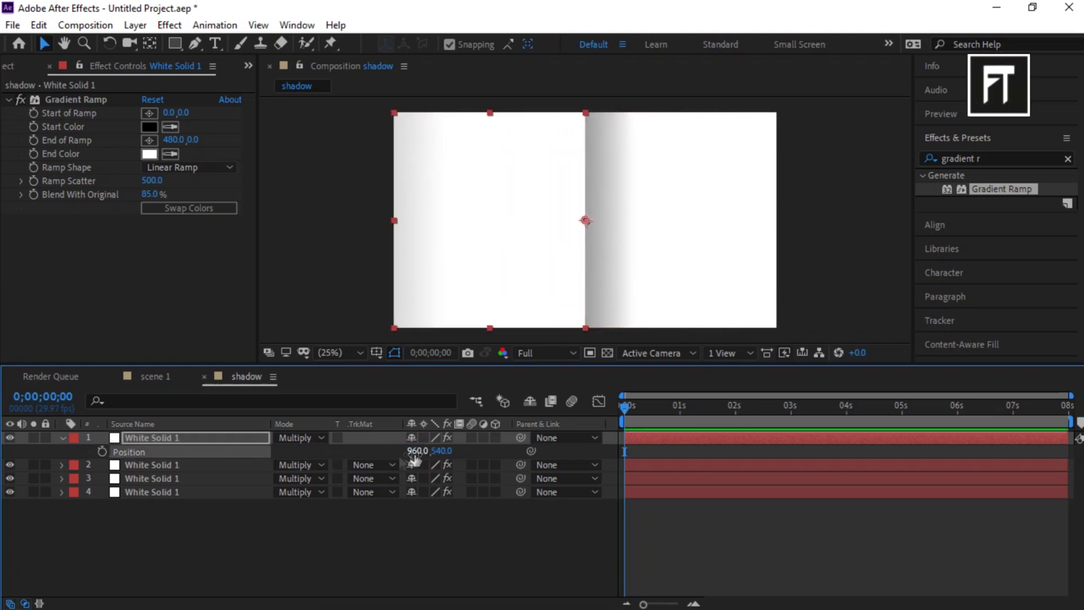
click(62, 438)
click(12, 65)
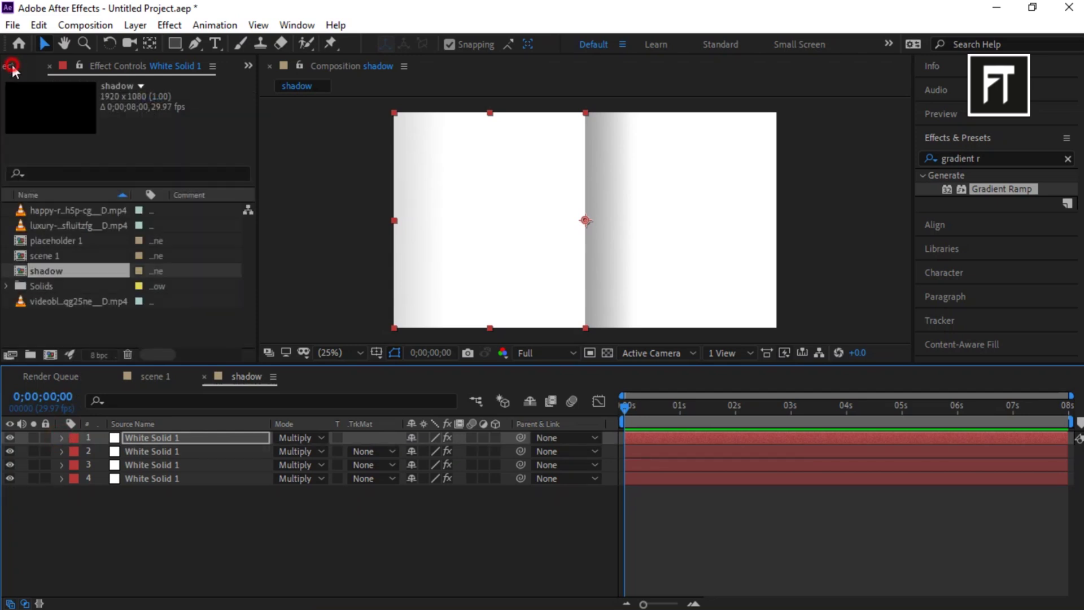
- Place the shadow comp into scene 1 so its multiply blending darkens the photo
double_click(70, 254)
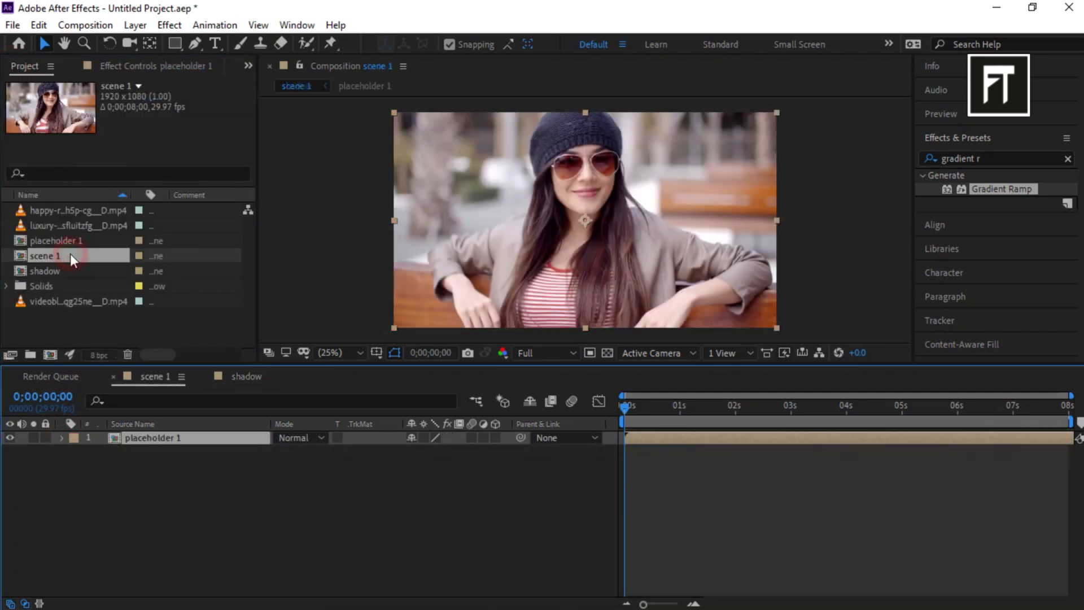
drag(72, 271, 163, 431)
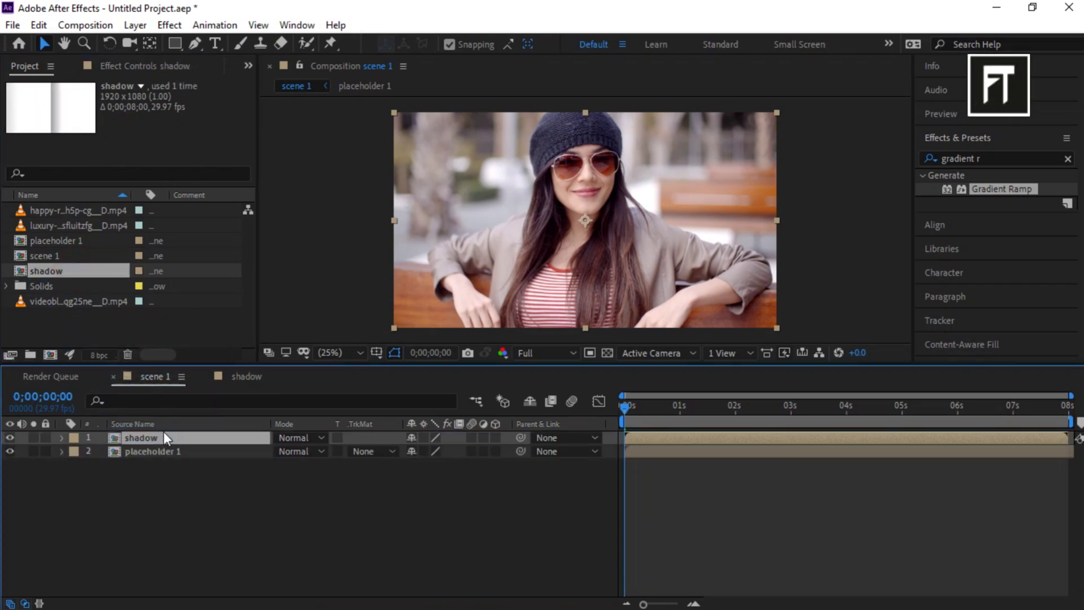
click(424, 438)
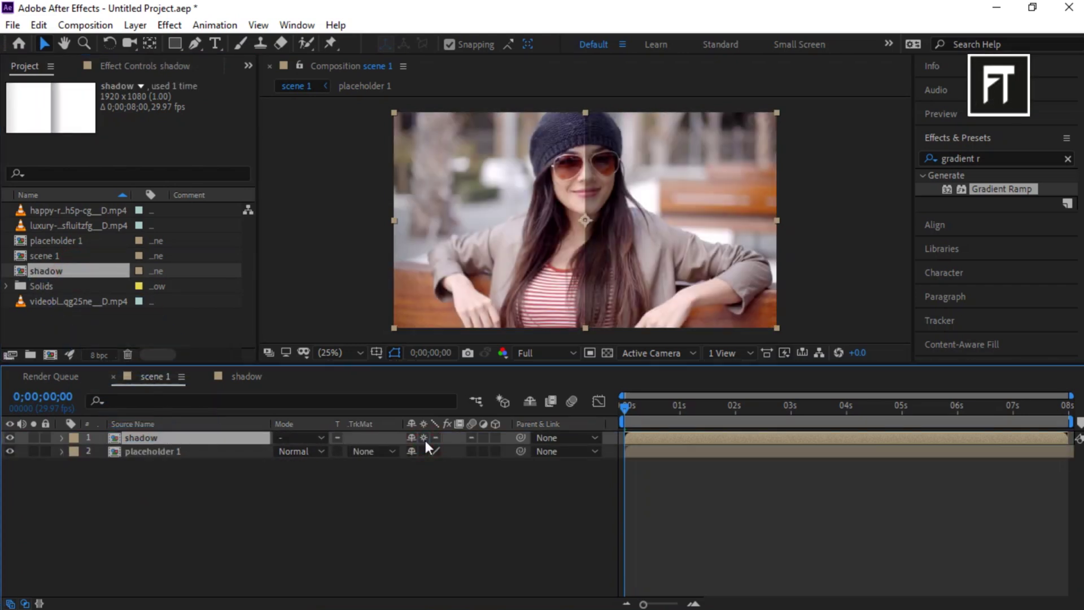
- Add an adjustment layer and position it between shadow and placeholder 1
right_click(231, 503)
mouse_move(300, 329)
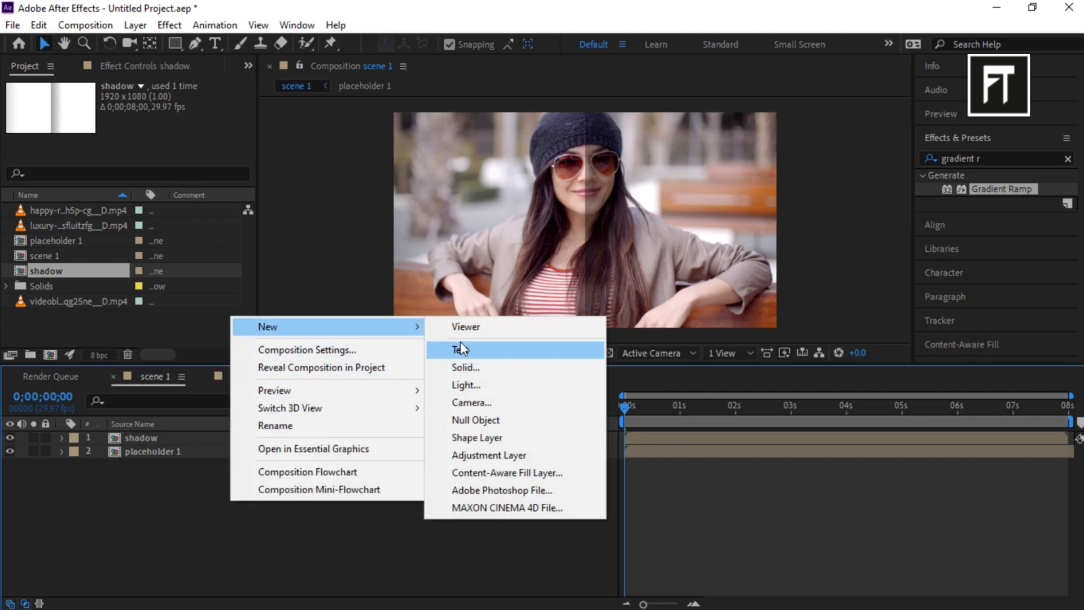
click(484, 455)
drag(220, 436, 219, 459)
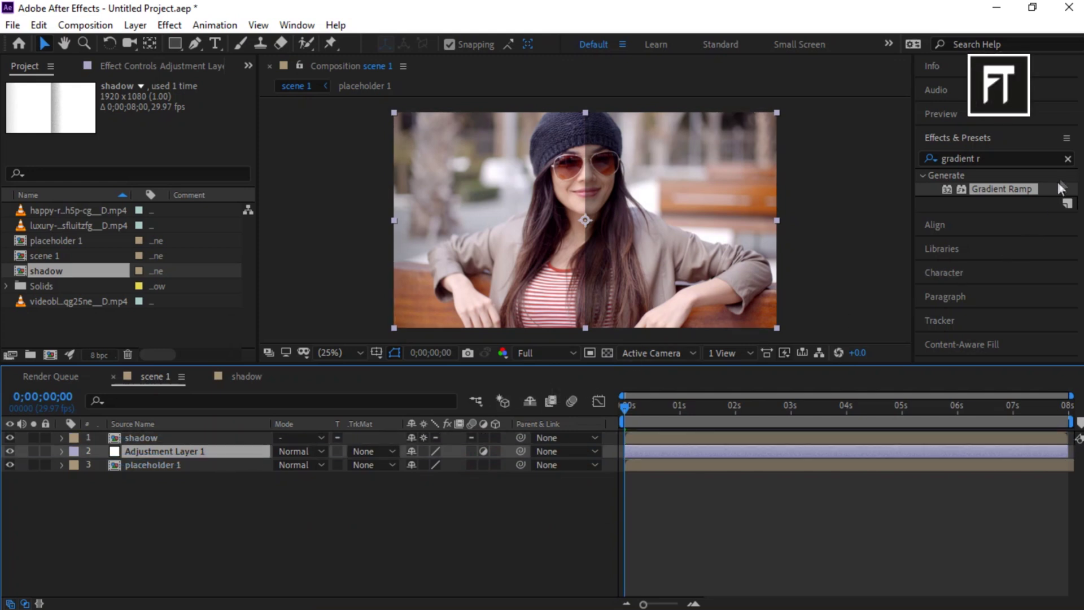
click(1067, 159)
- Apply Color LUT to Adjustment Layer 1 using the FT - Cinematic LUT.cube file
click(1055, 153)
text(a)
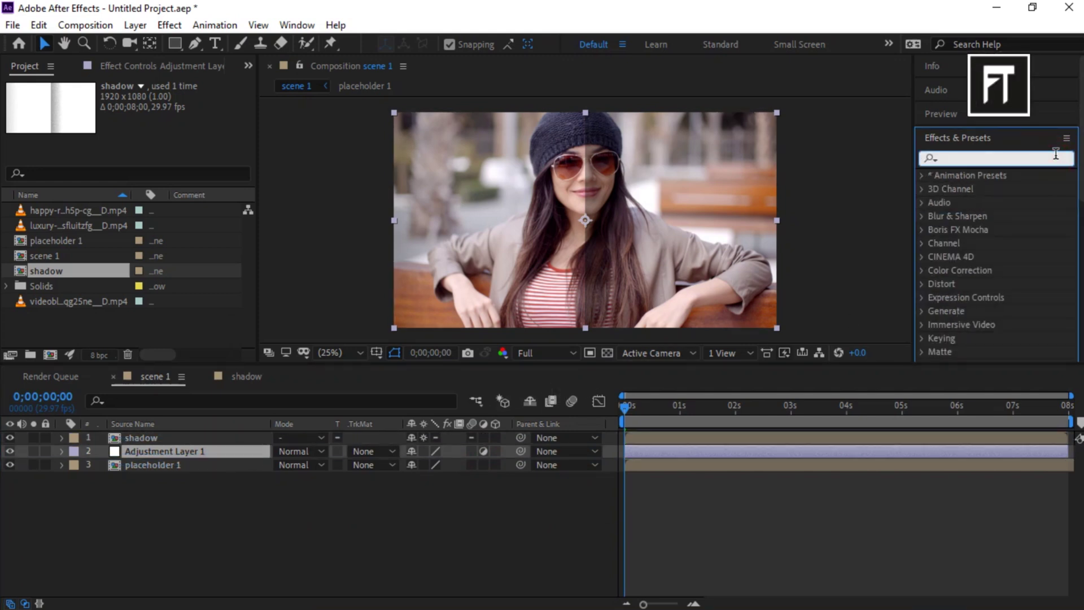
text(ppl)
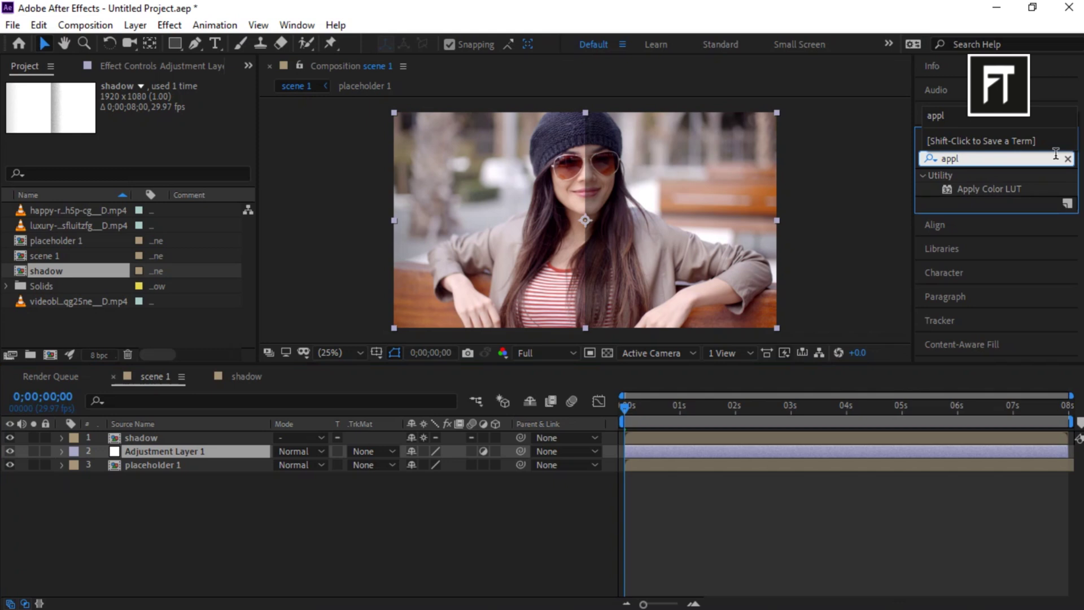
drag(1002, 191, 209, 450)
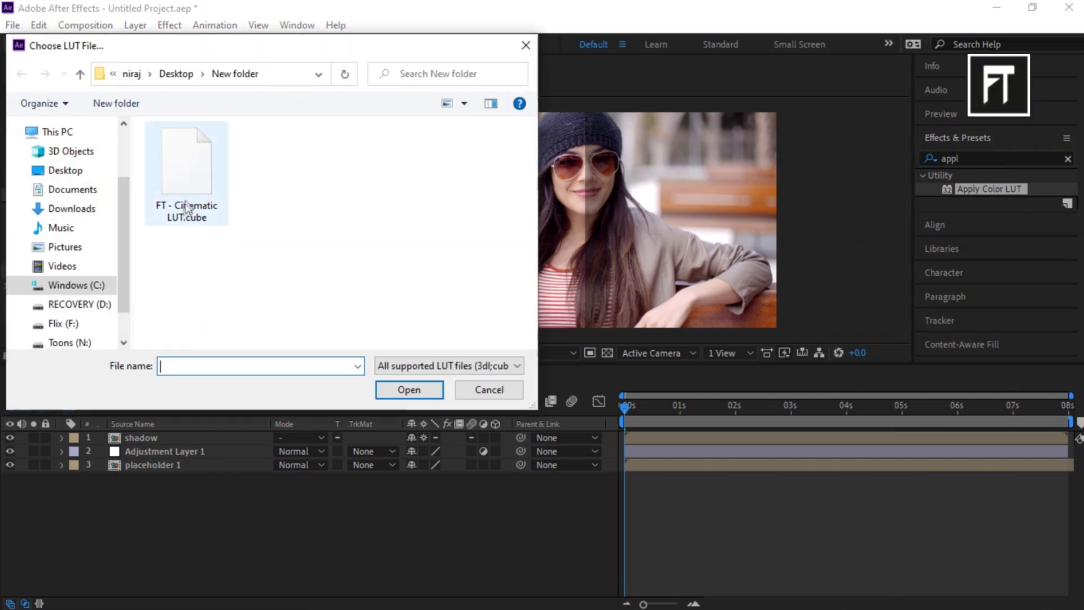
double_click(186, 206)
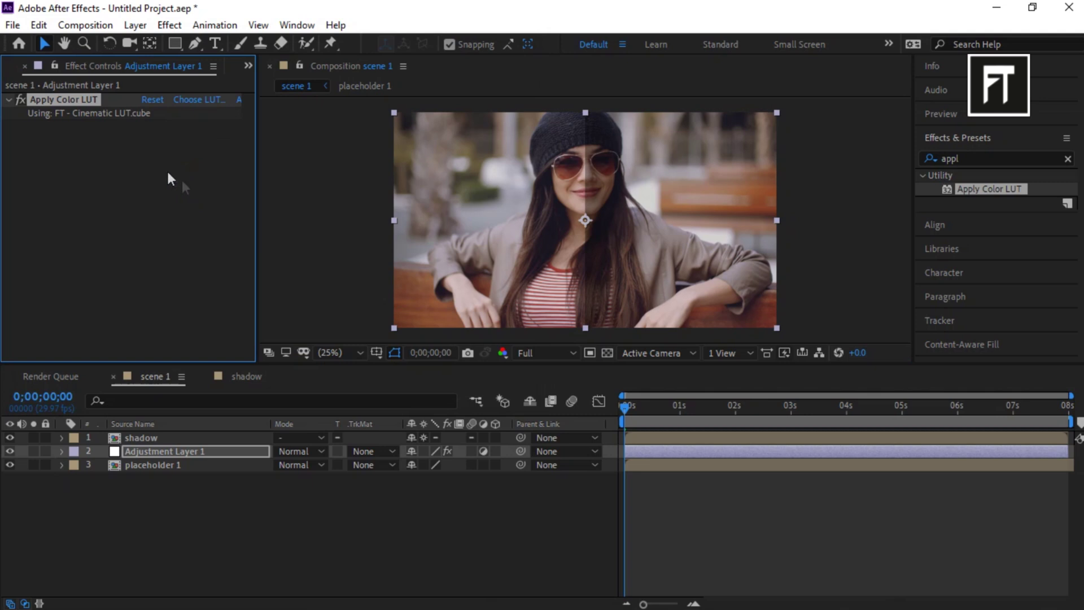
click(5, 65)
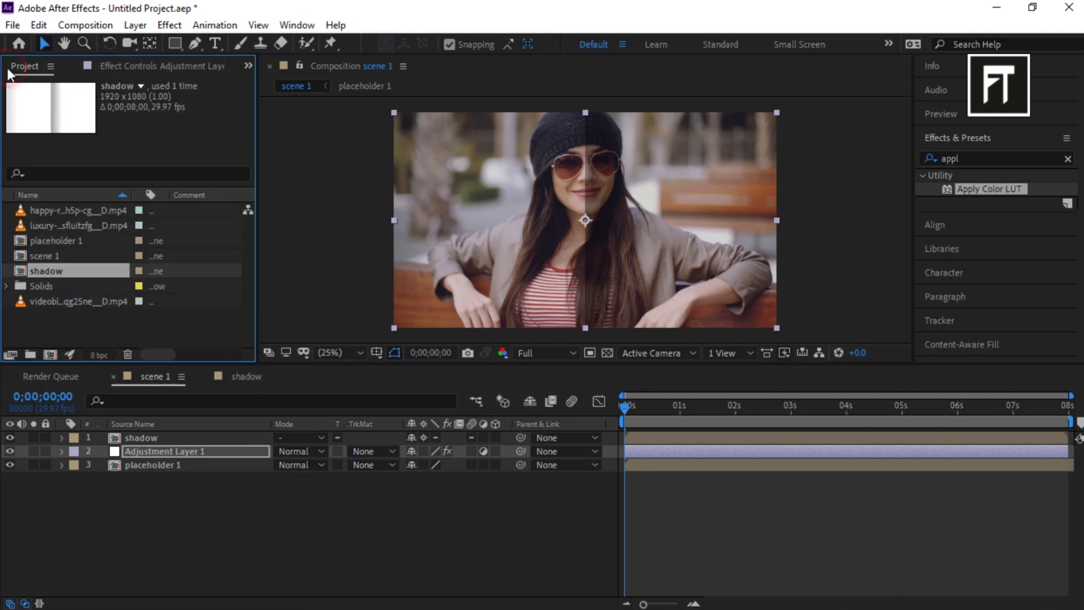
click(59, 323)
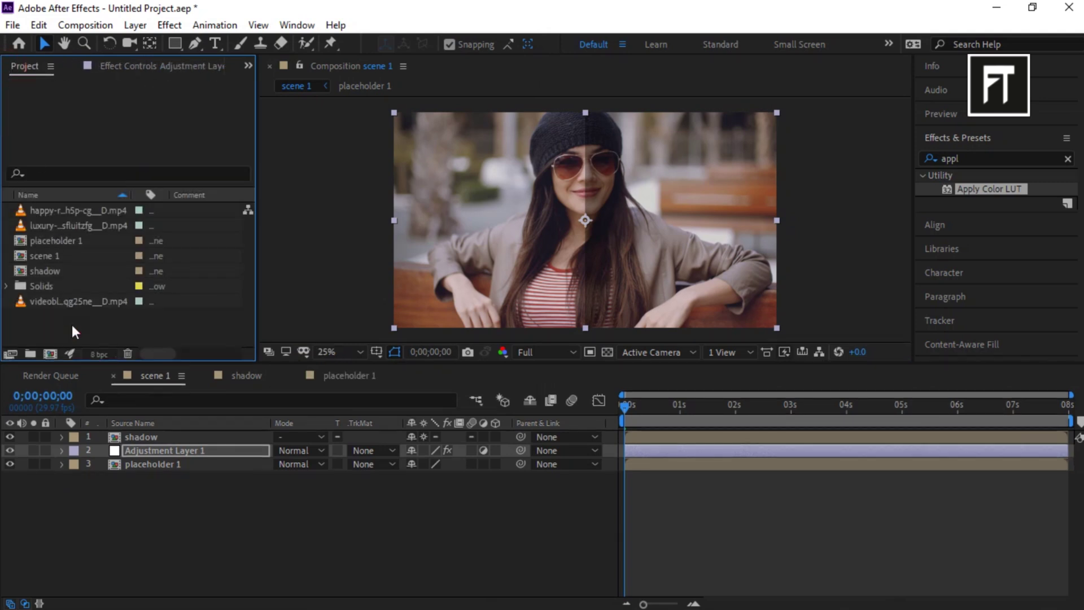
- Create a 1920×150 composition named 'text 1' and fit it in the viewer
click(50, 354)
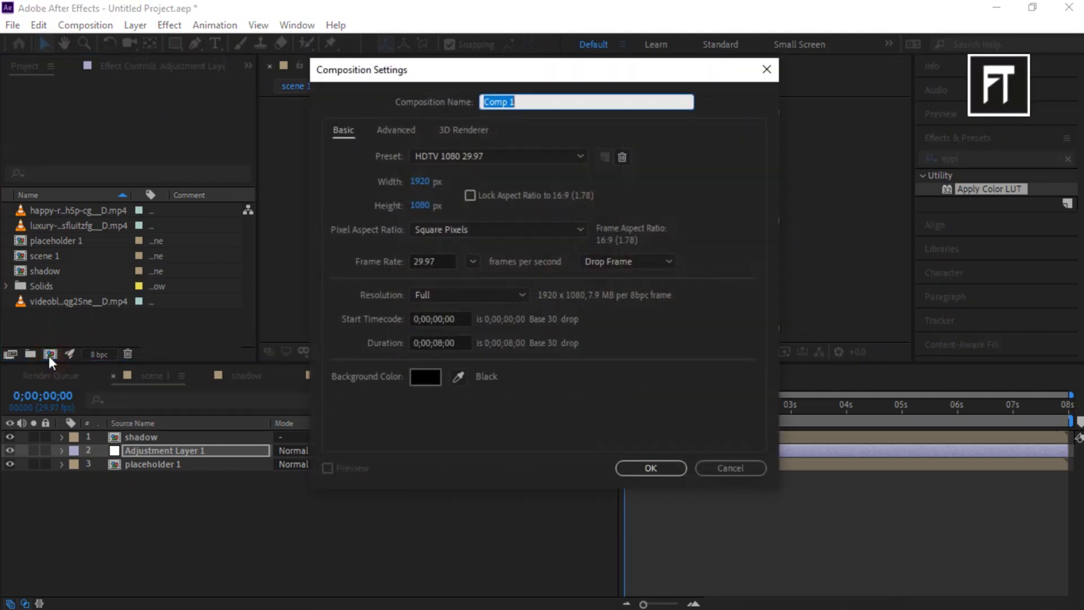
text(text 1)
click(417, 206)
text(150)
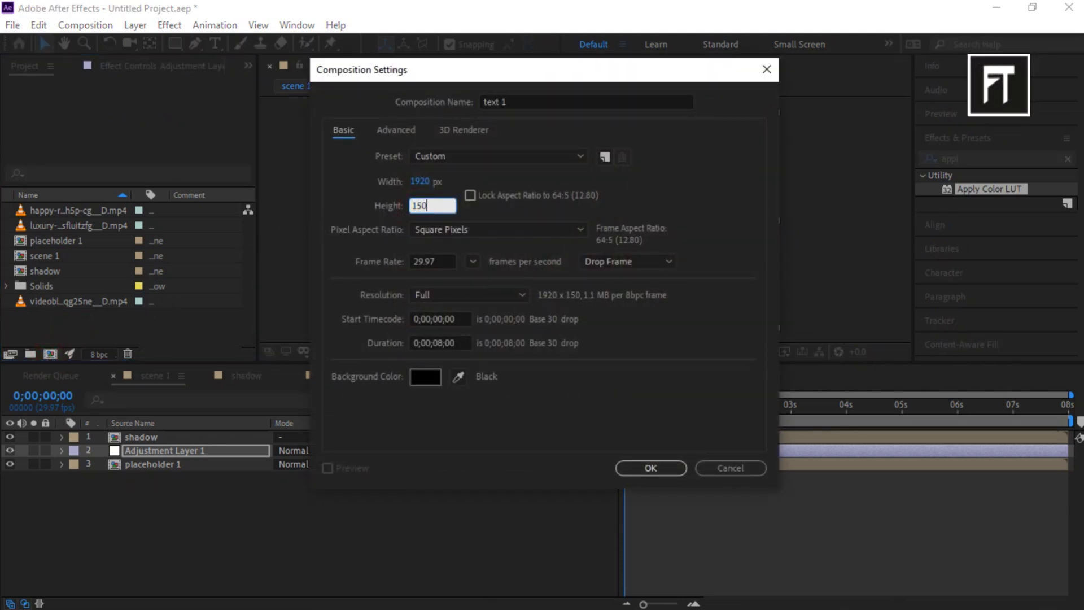
click(642, 469)
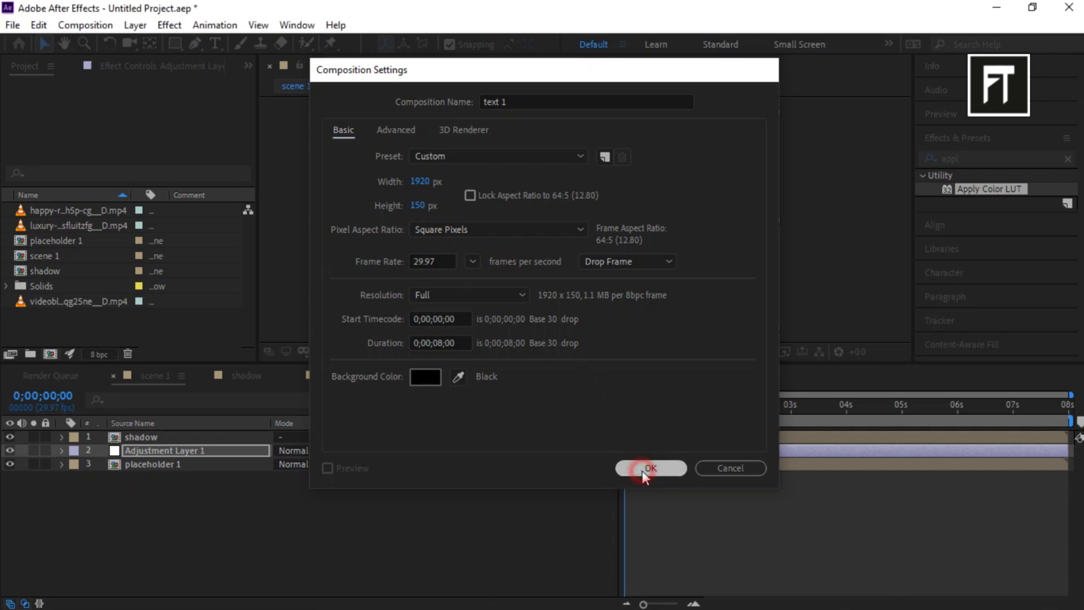
click(338, 352)
click(344, 82)
- Add a text layer reading 'memories' with an 80 px font size
right_click(170, 510)
mouse_move(258, 333)
click(401, 357)
text(memories)
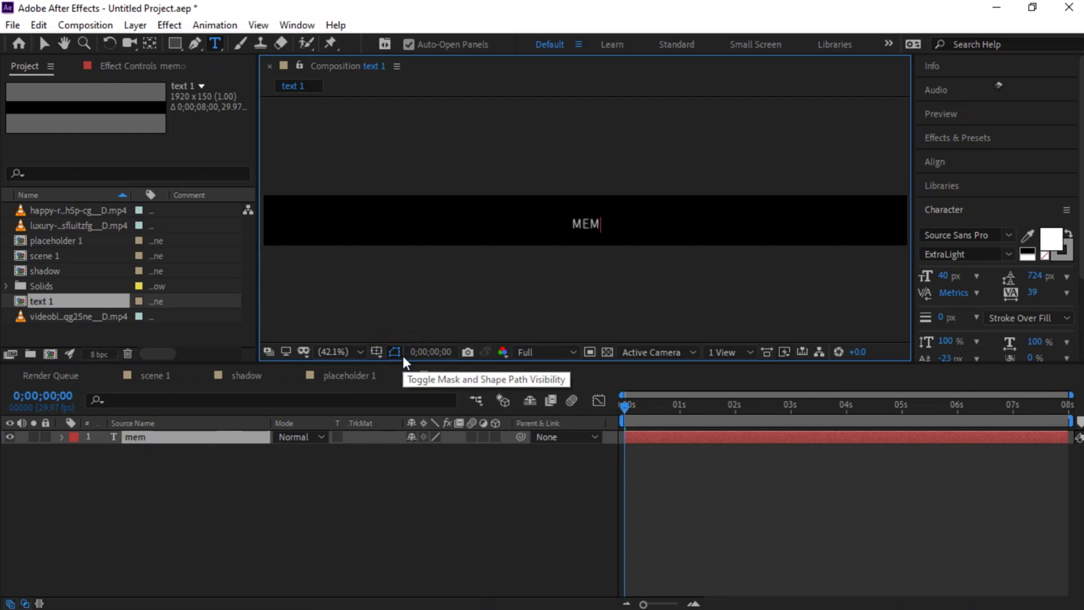
click(951, 276)
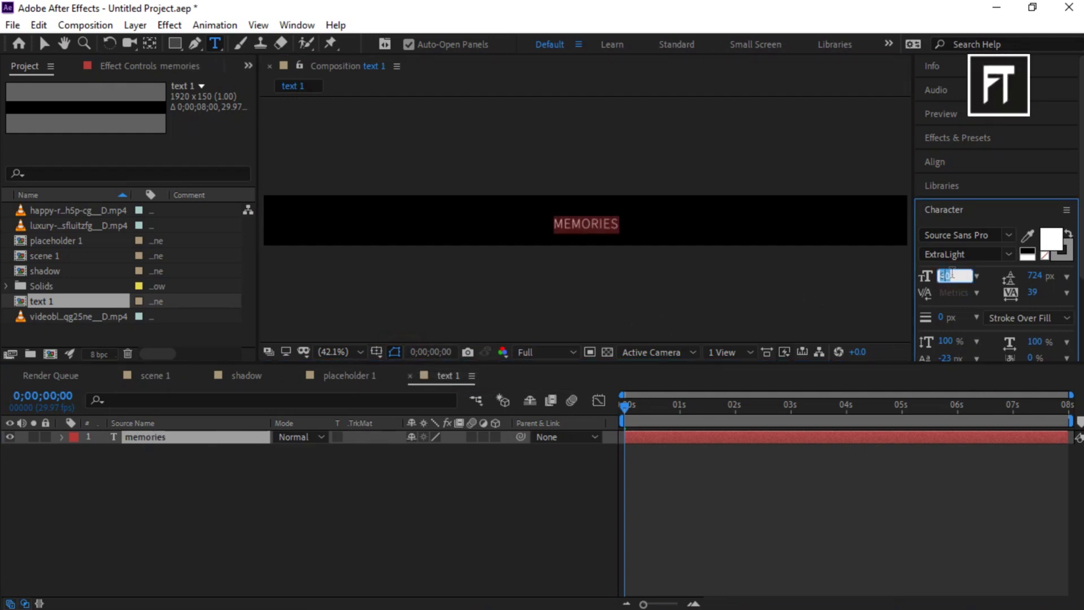
text(80)
key(Return)
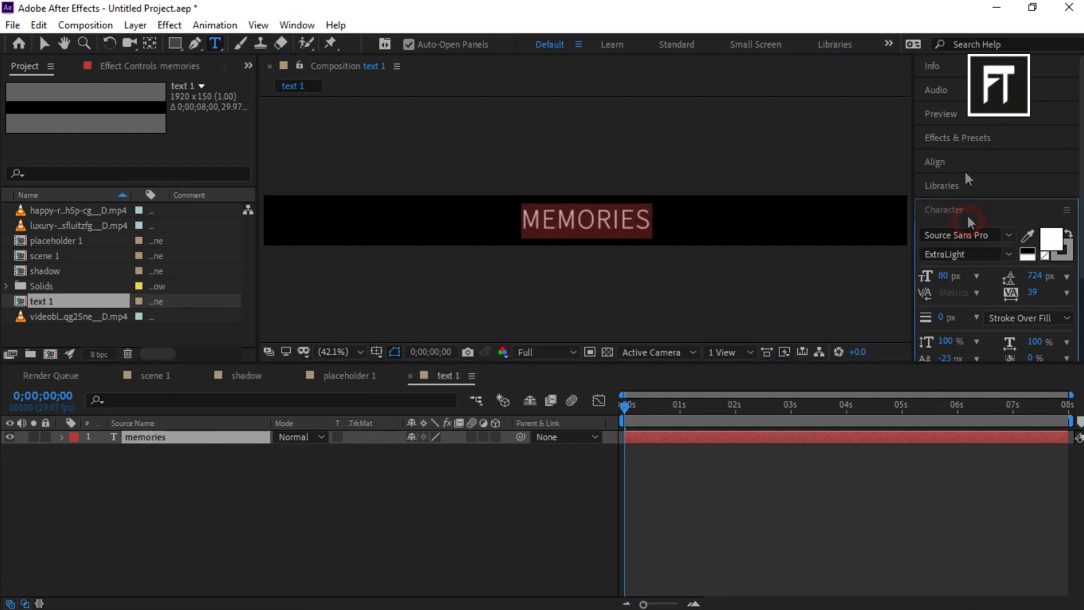
- Centre-align the MEMORIES paragraph and select the text layer
click(948, 161)
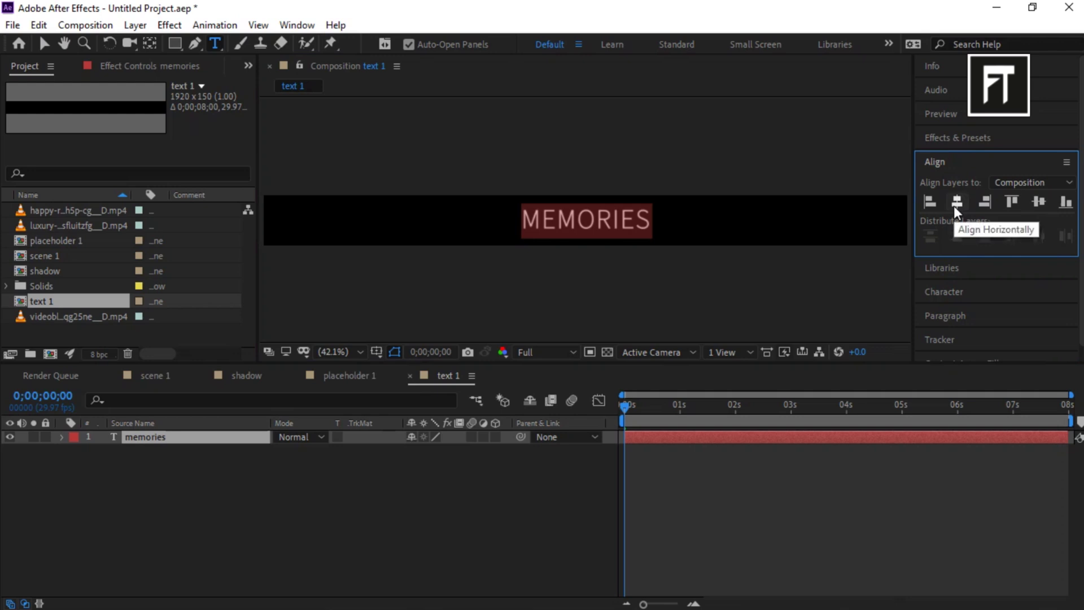
click(970, 162)
click(965, 232)
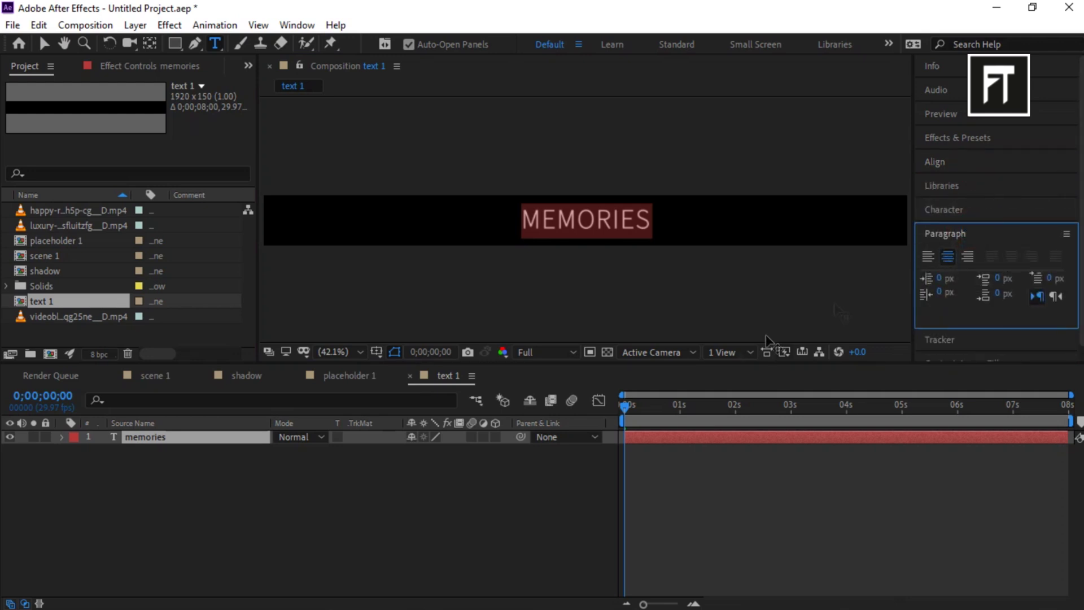
click(141, 494)
click(164, 439)
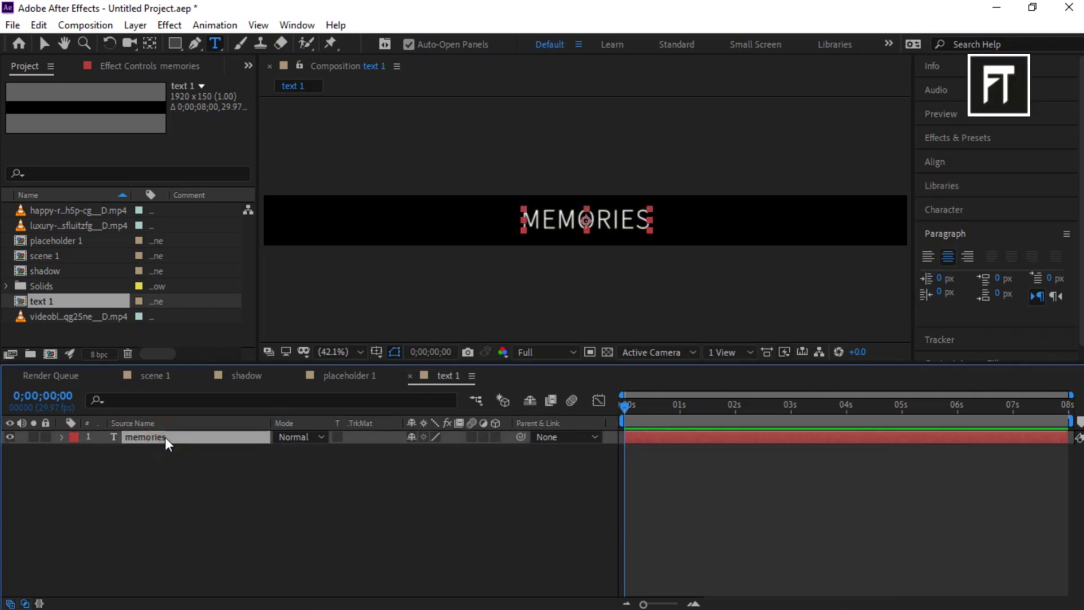
- Set an Opacity keyframe of 0% at 0;00;00;05 on the MEMORIES layer
key(t)
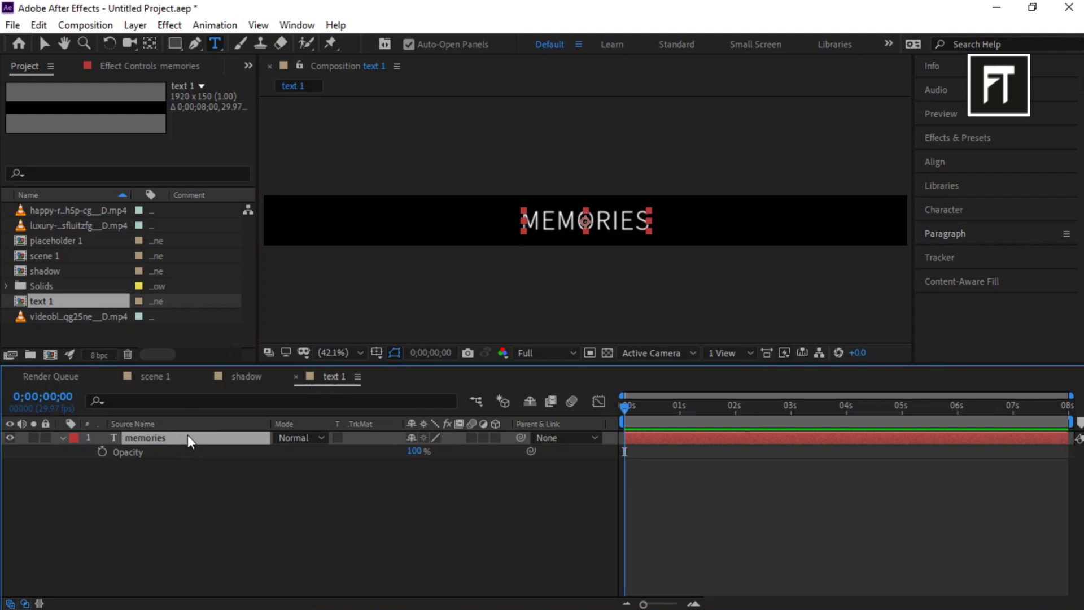
drag(627, 404, 635, 405)
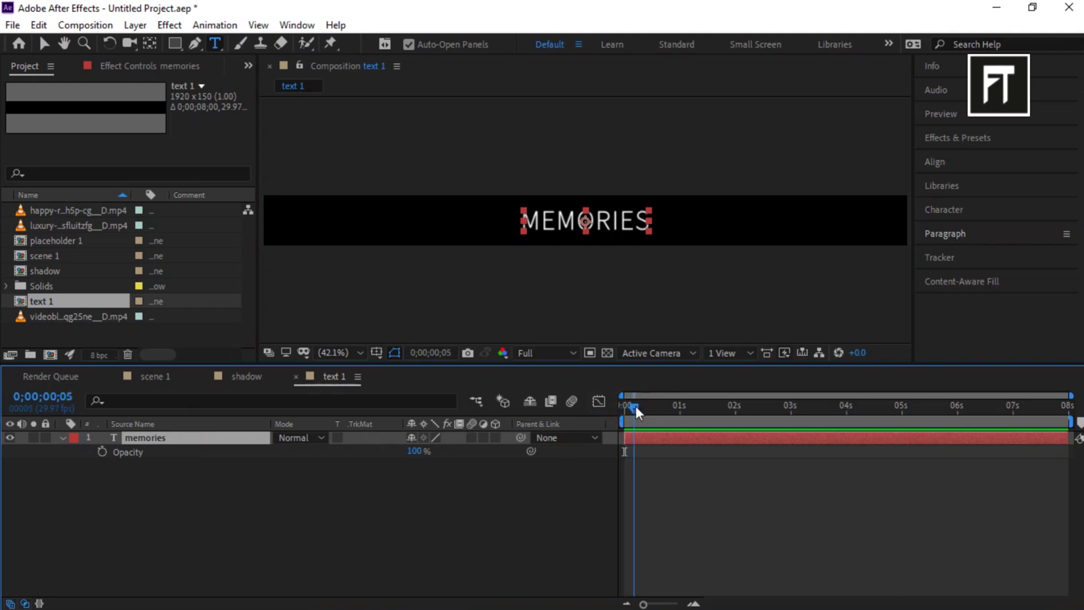
click(102, 452)
click(416, 450)
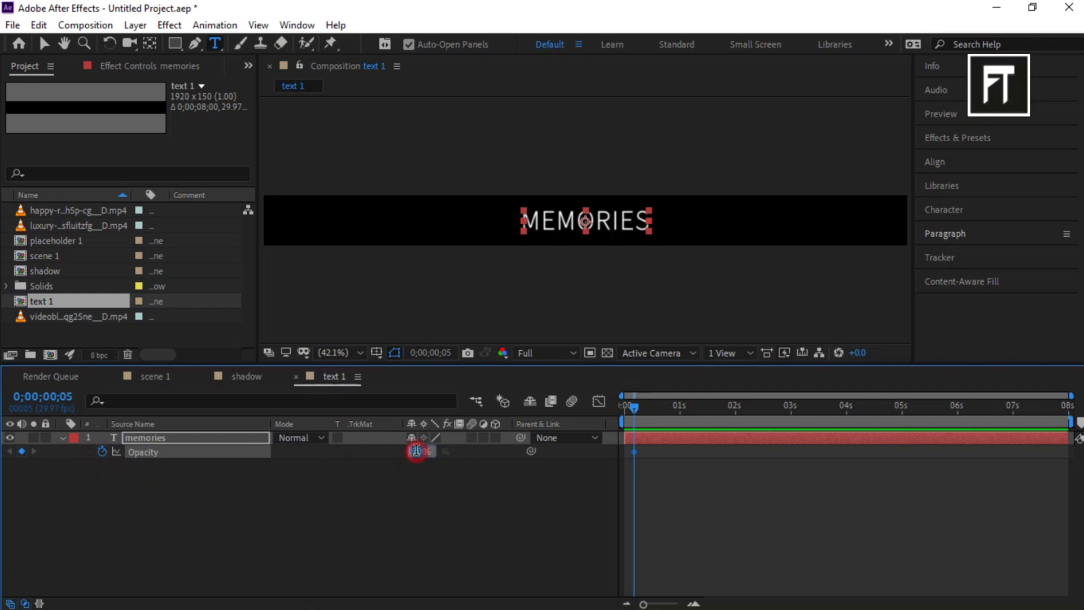
text(0)
key(Return)
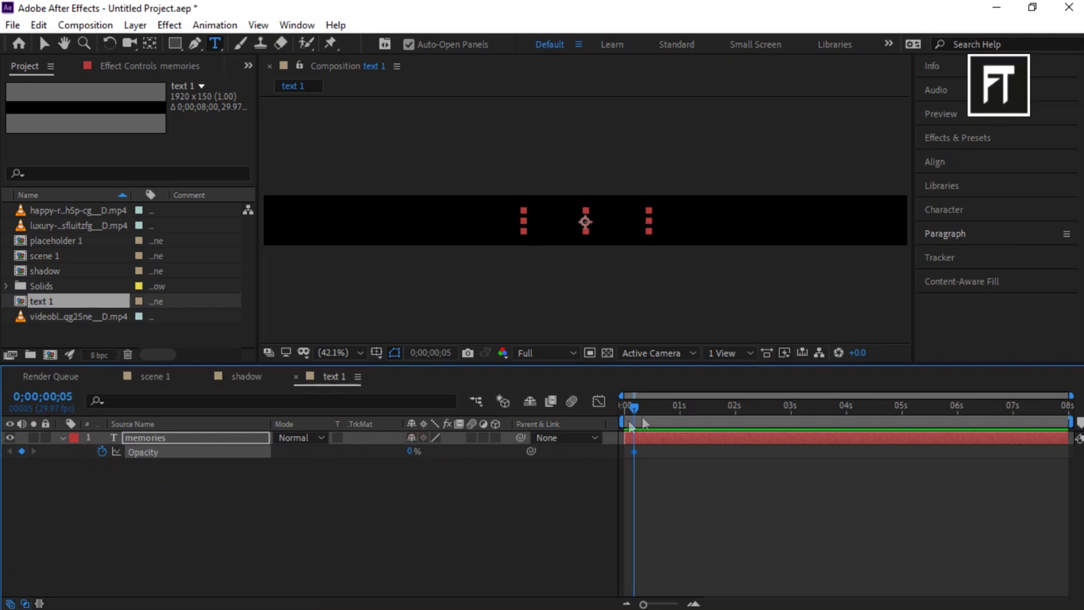
- Keyframe Opacity 100% at 0;00;02;05, hold near 0;00;03;25, and 0% at 0;00;05;25
click(745, 402)
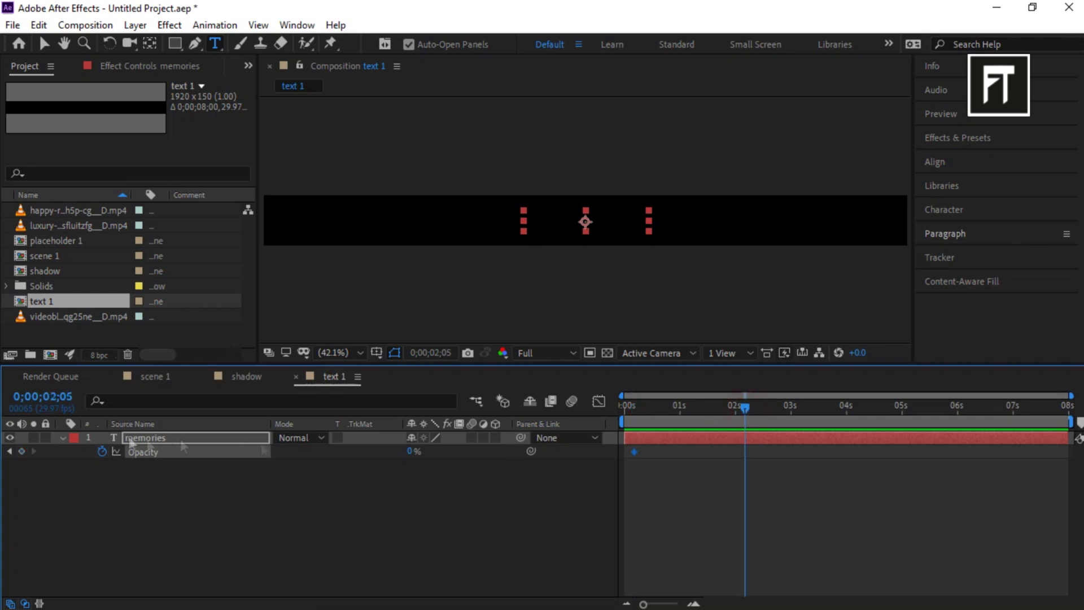
click(412, 451)
text(100)
key(Return)
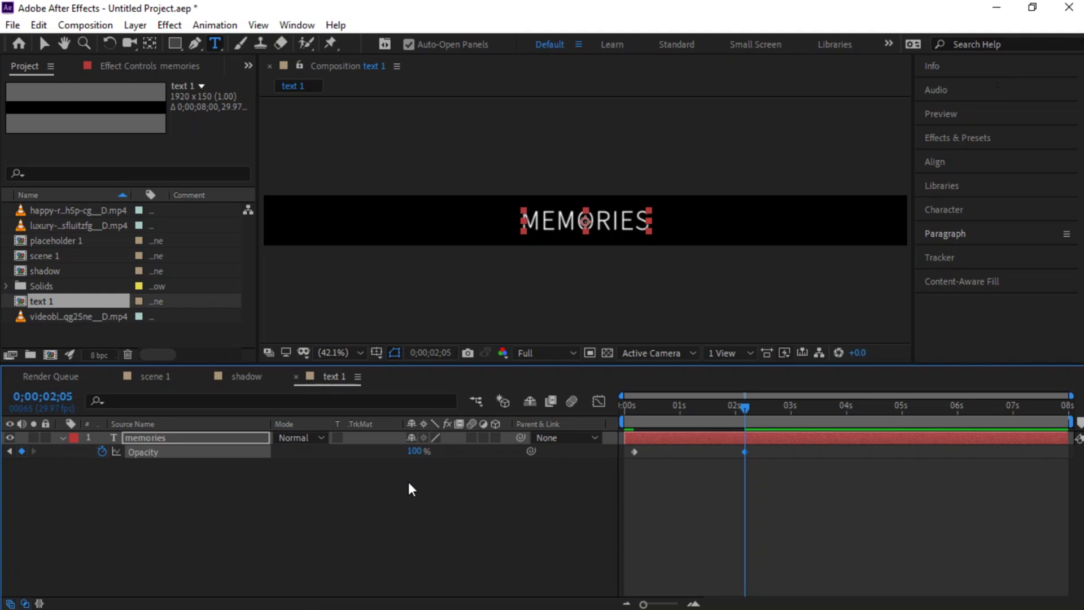
drag(826, 408, 837, 413)
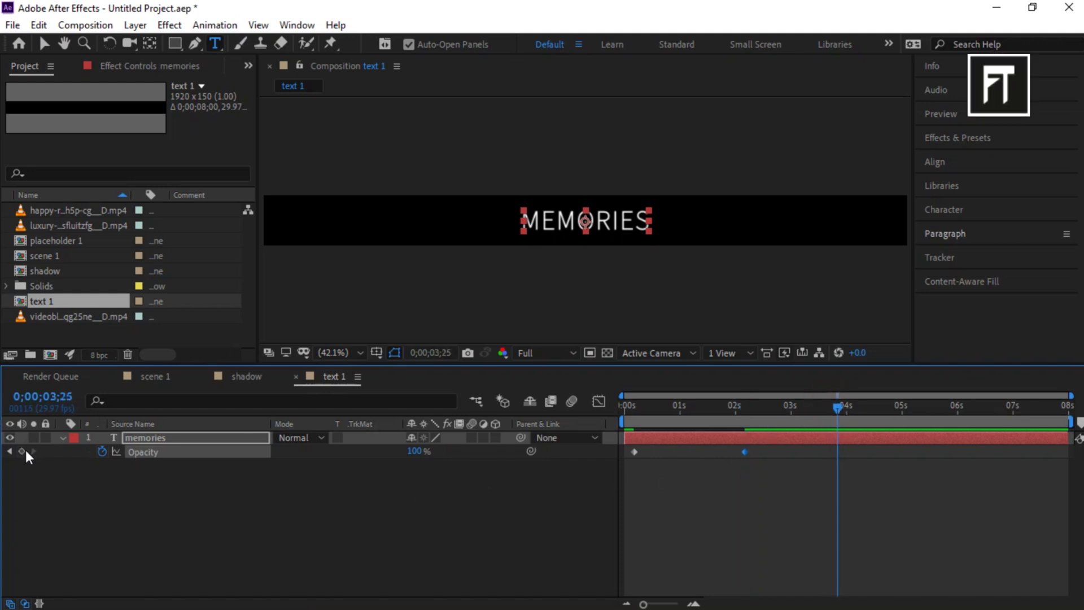
drag(913, 408, 949, 417)
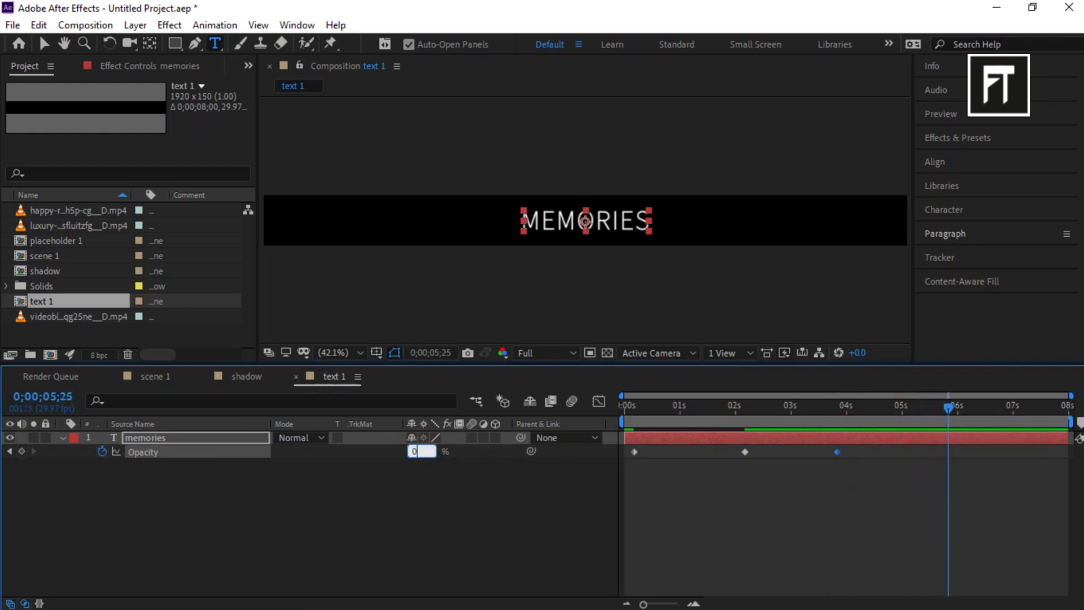
key(Return)
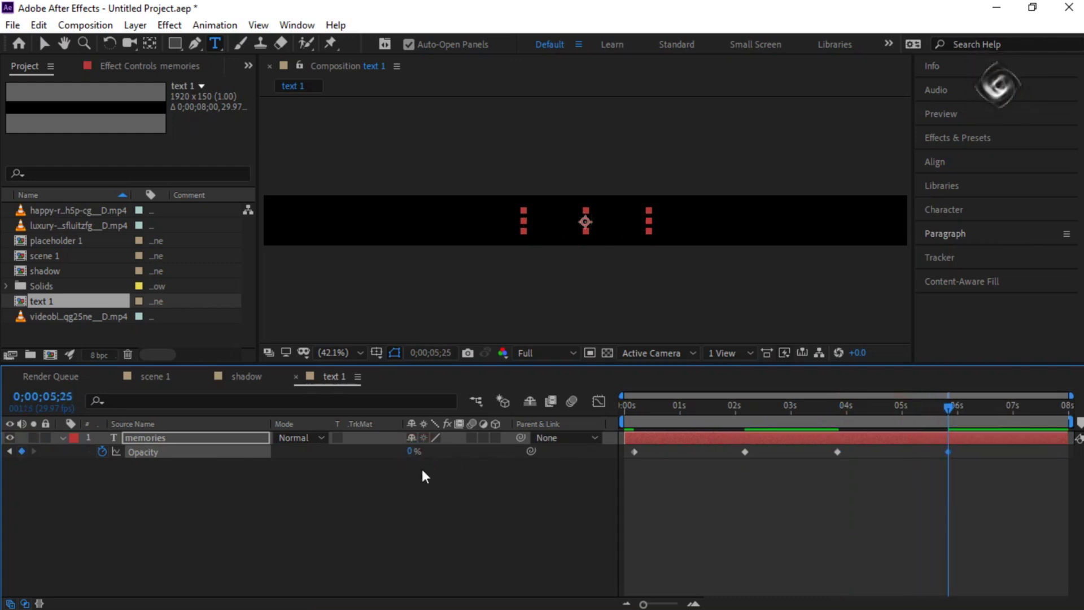
click(233, 437)
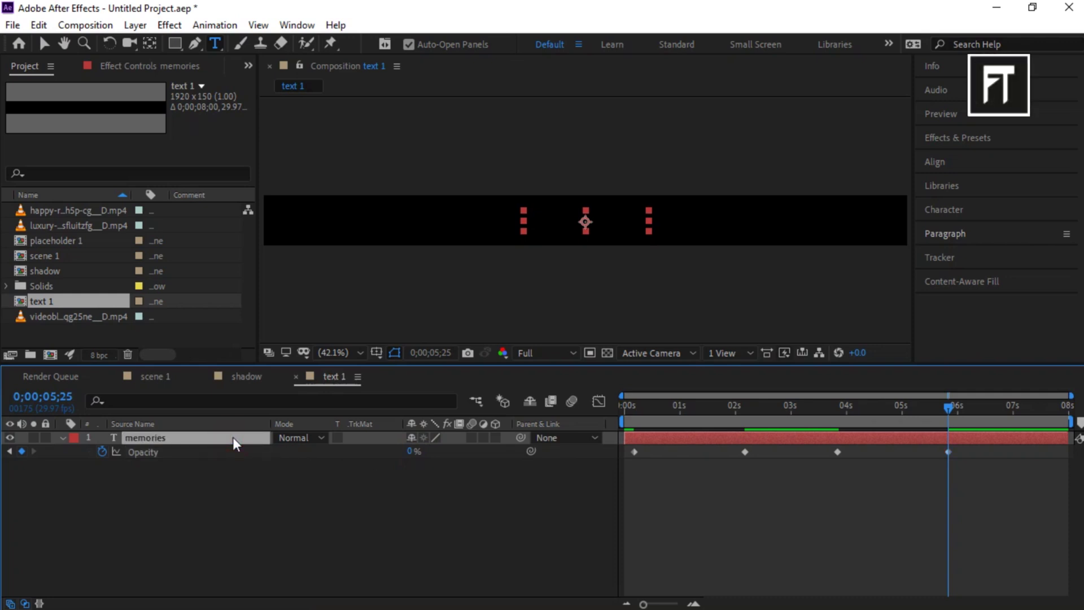
- Keyframe MEMORIES Position Y at 148.6 at 0;00;00;05 and 86.6 at 0;00;02;05
key(p)
click(637, 409)
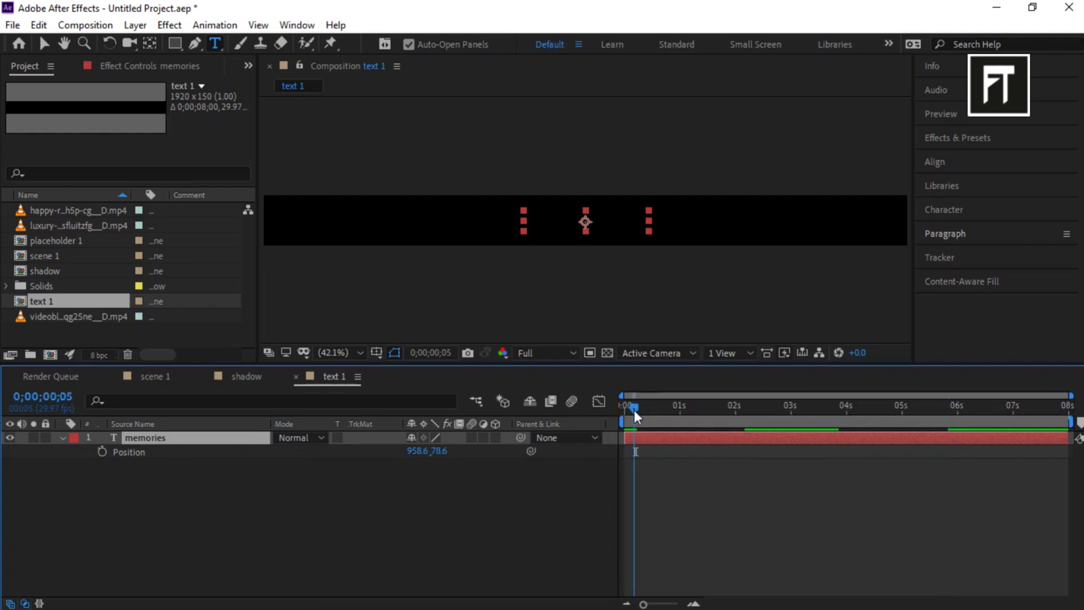
click(102, 452)
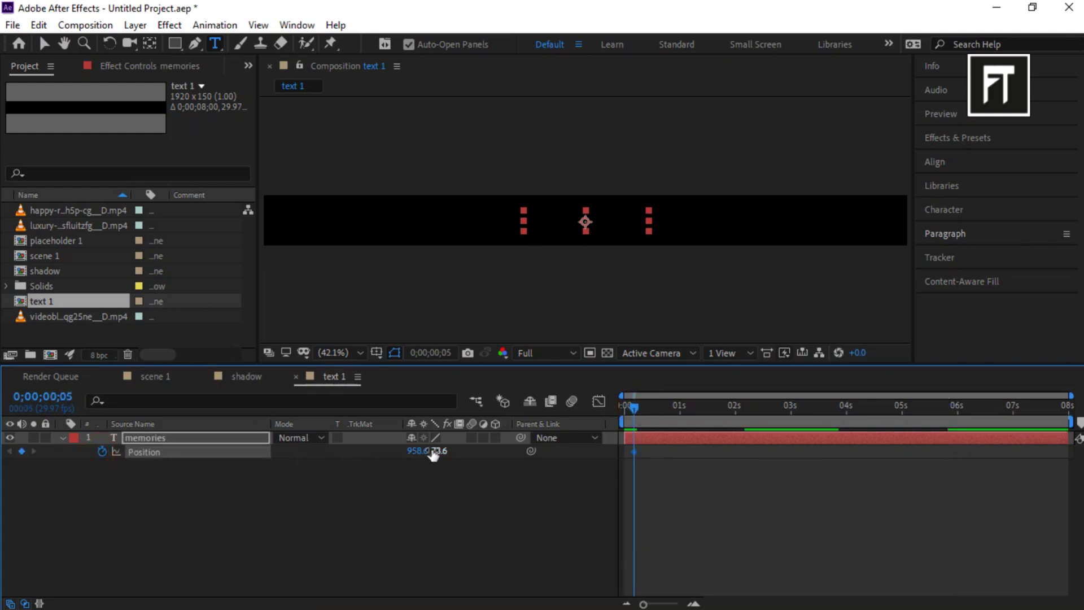
drag(432, 452, 486, 452)
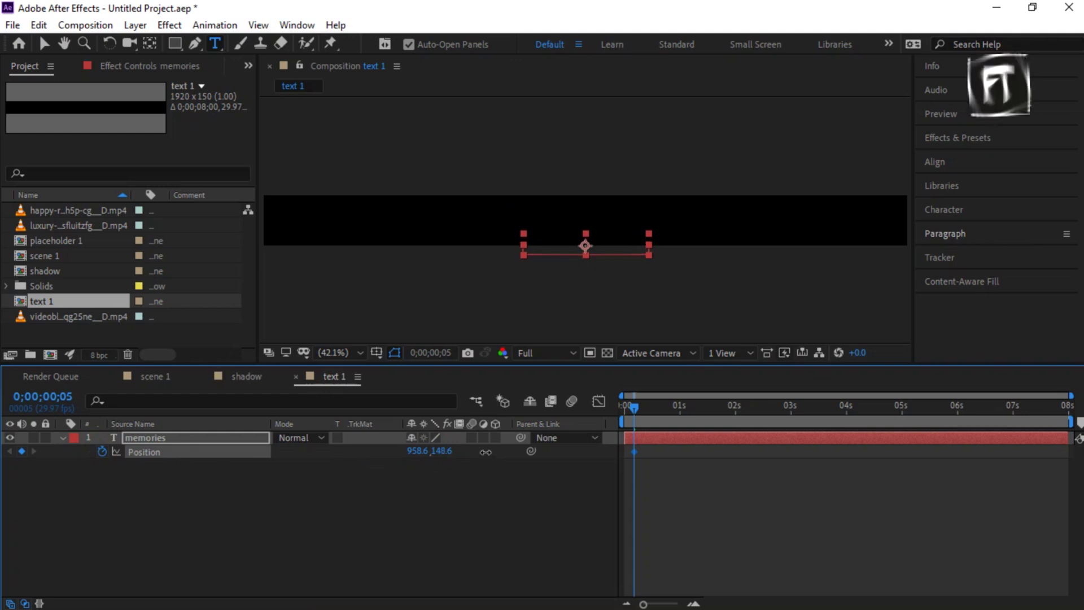
click(752, 407)
drag(750, 410, 746, 410)
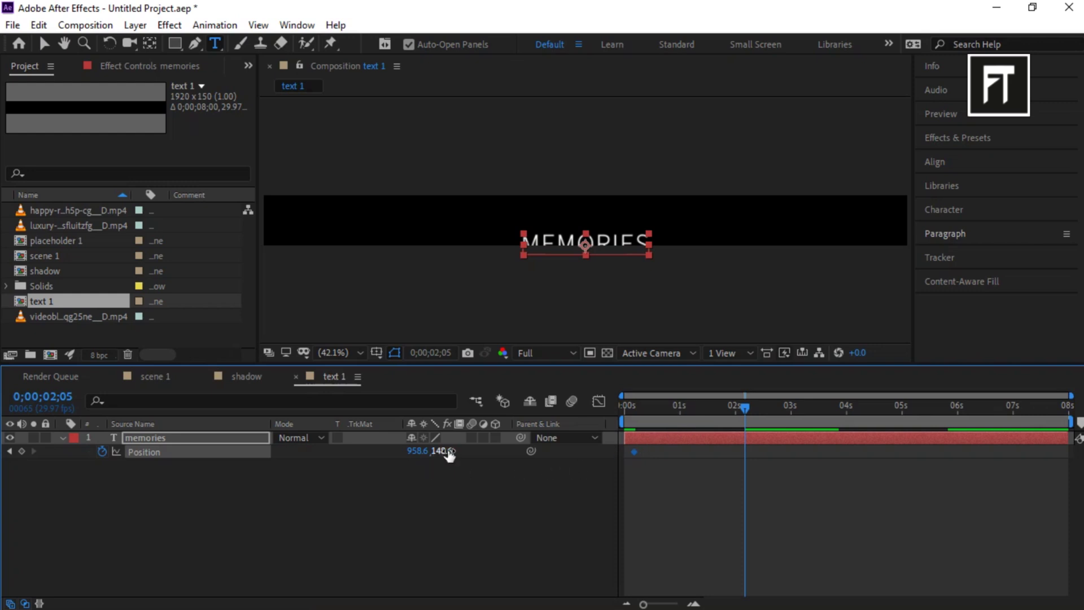
drag(450, 453, 395, 450)
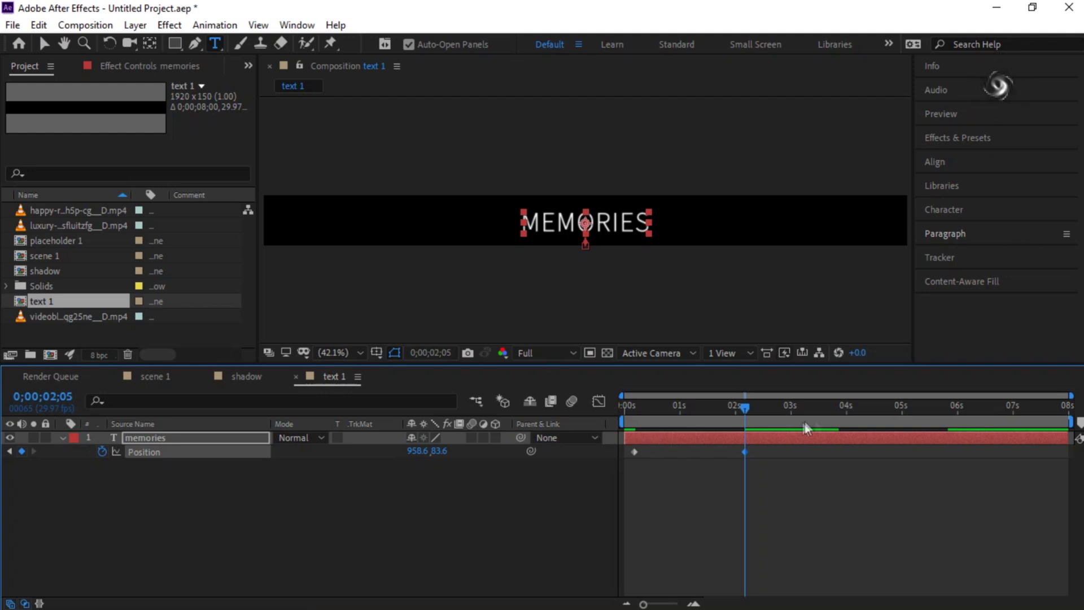
- Add a Position keyframe at 0;00;03;25 and raise the text to Y 1.6 at 0;00;05;25
drag(823, 412, 838, 416)
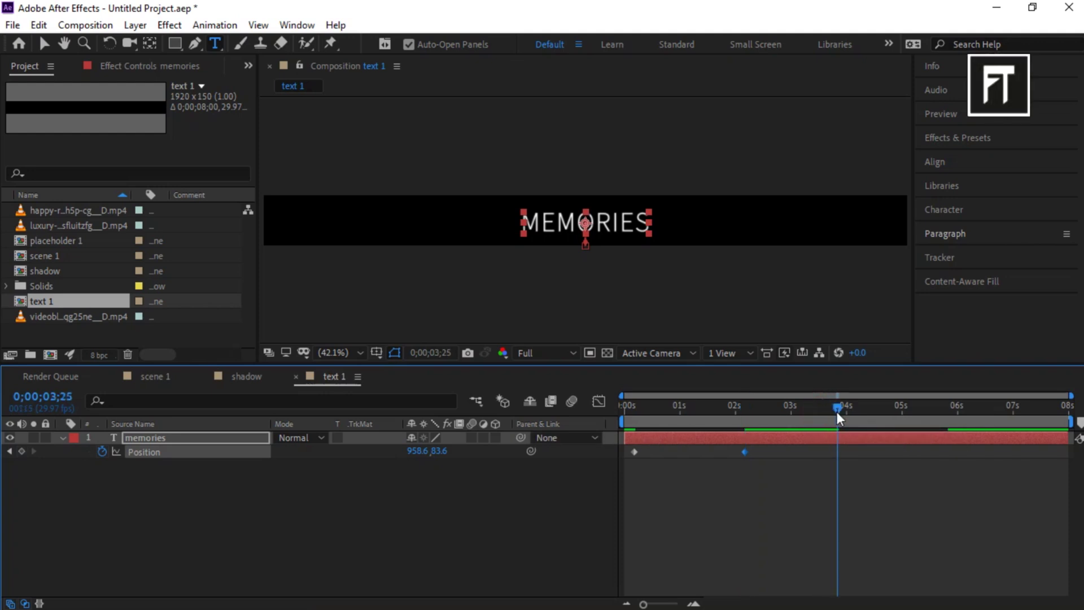
click(21, 452)
click(917, 415)
drag(916, 415, 950, 418)
drag(442, 452, 373, 453)
click(348, 479)
click(205, 442)
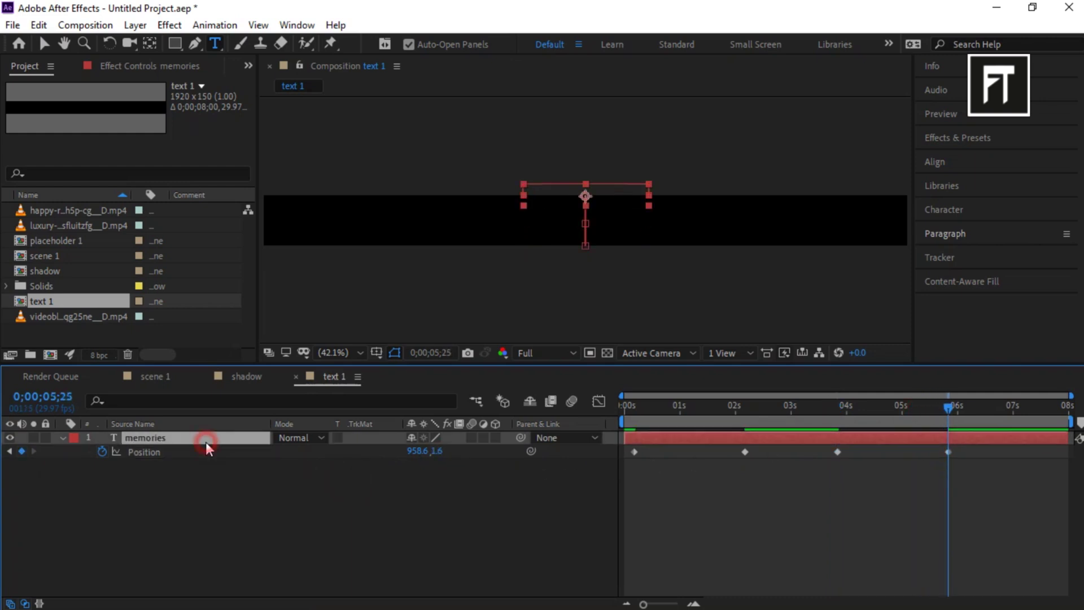
key(u)
key(u)
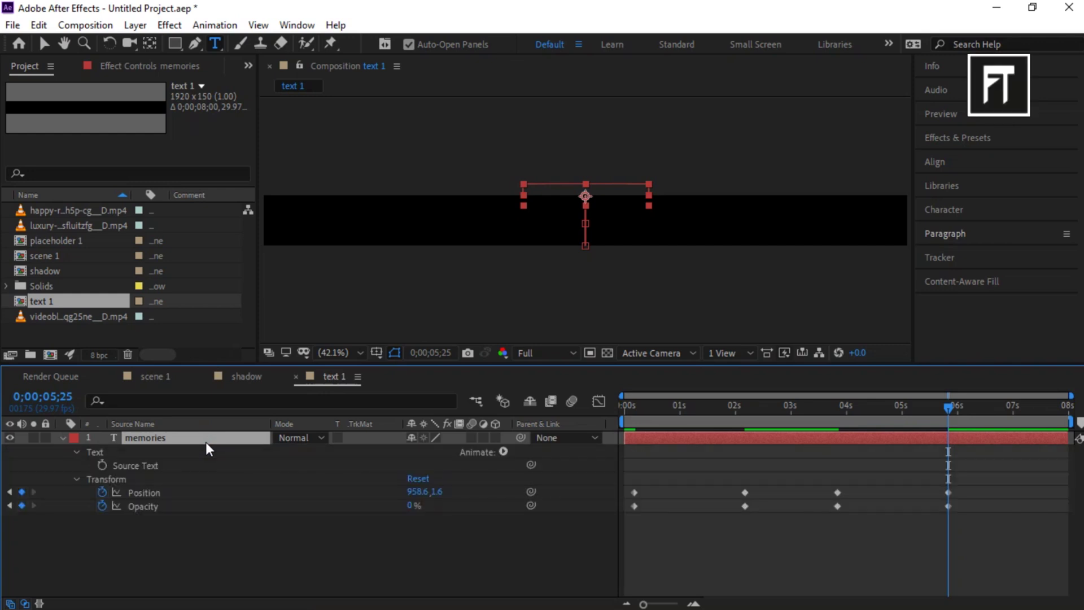
- Add a Tracking animator to MEMORIES and keyframe Tracking Amount 20 at 0 s
click(504, 452)
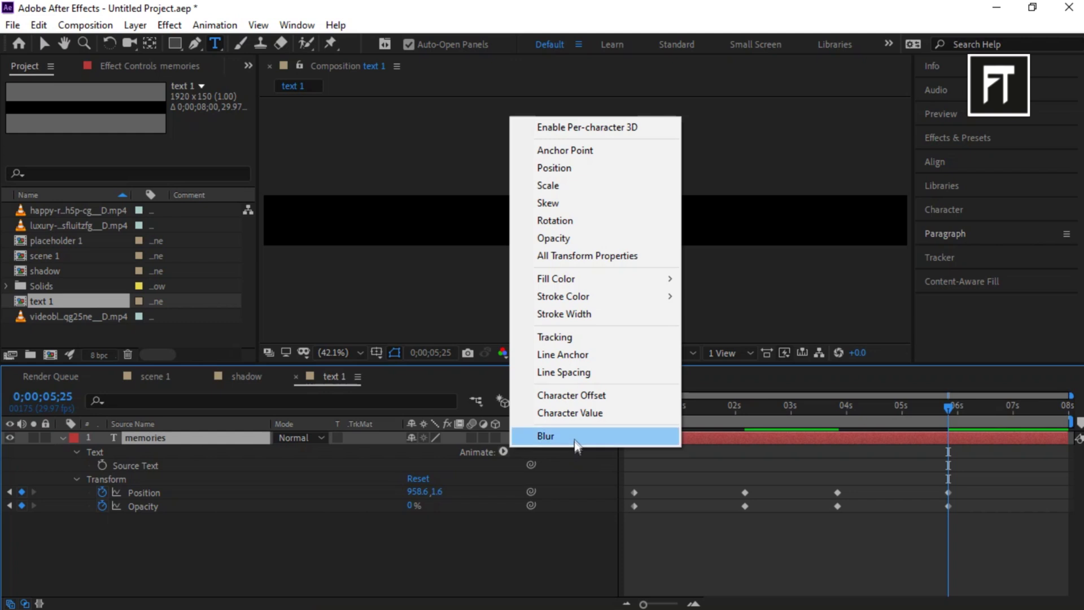
click(578, 341)
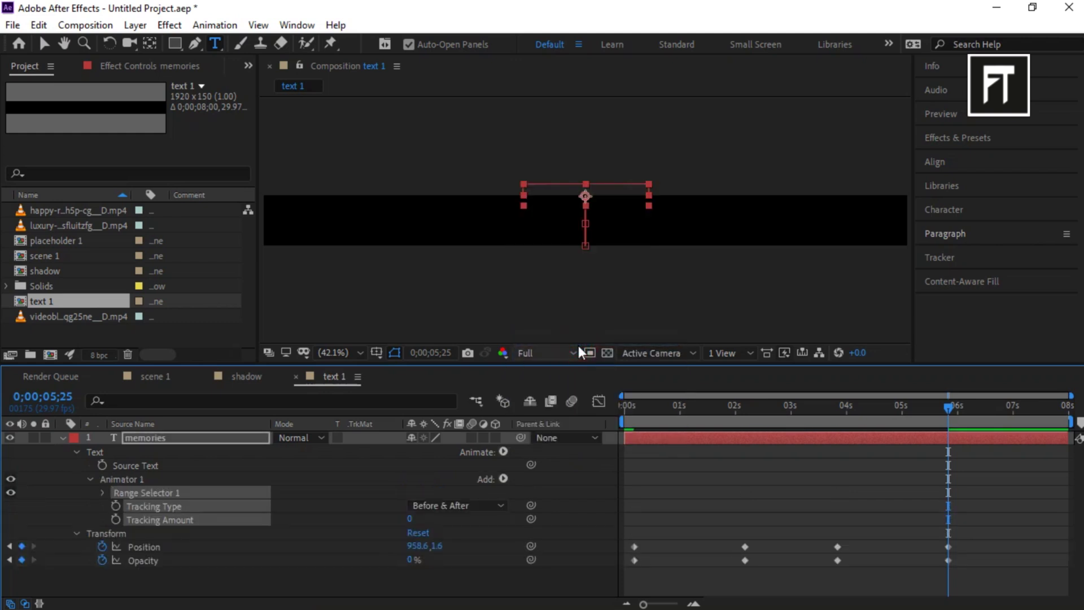
drag(636, 422, 577, 416)
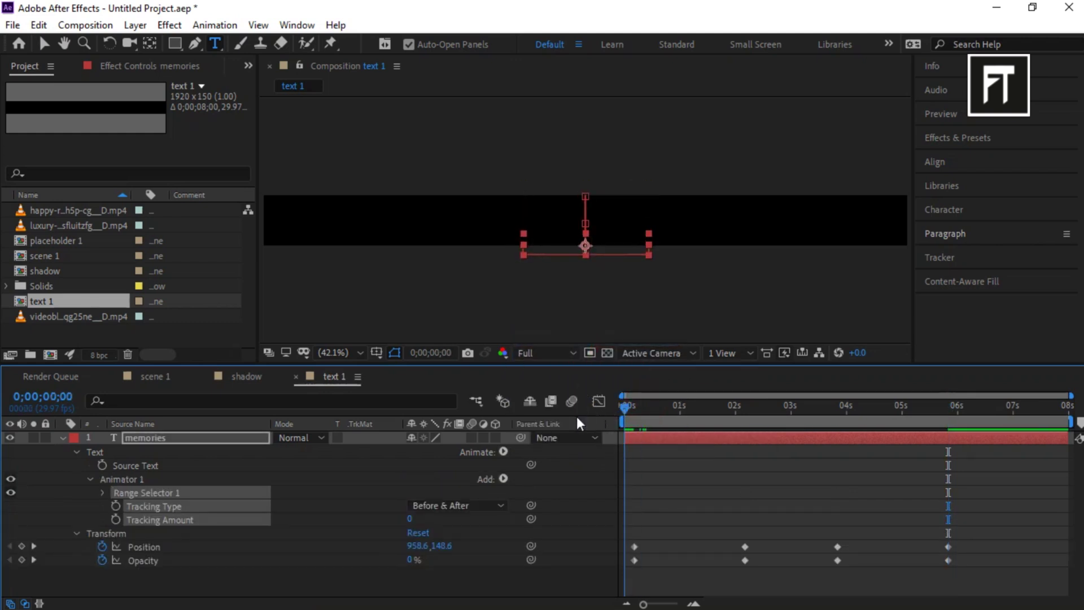
click(116, 519)
click(410, 520)
text(20)
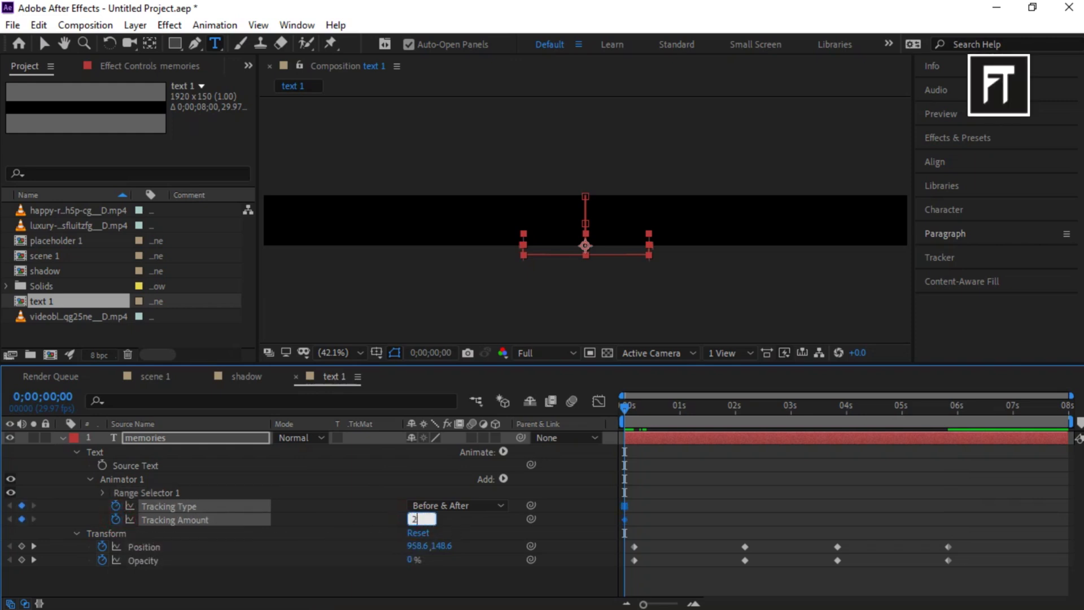
key(Return)
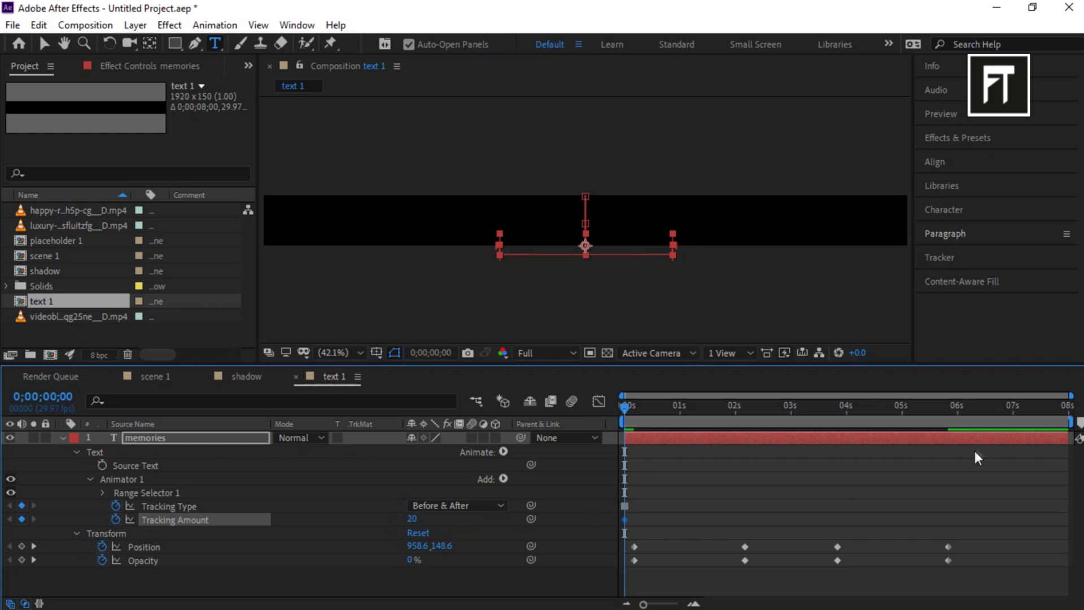
- Keyframe Tracking Amount 40 at 6 s, then select the Position and Opacity keyframes
click(956, 413)
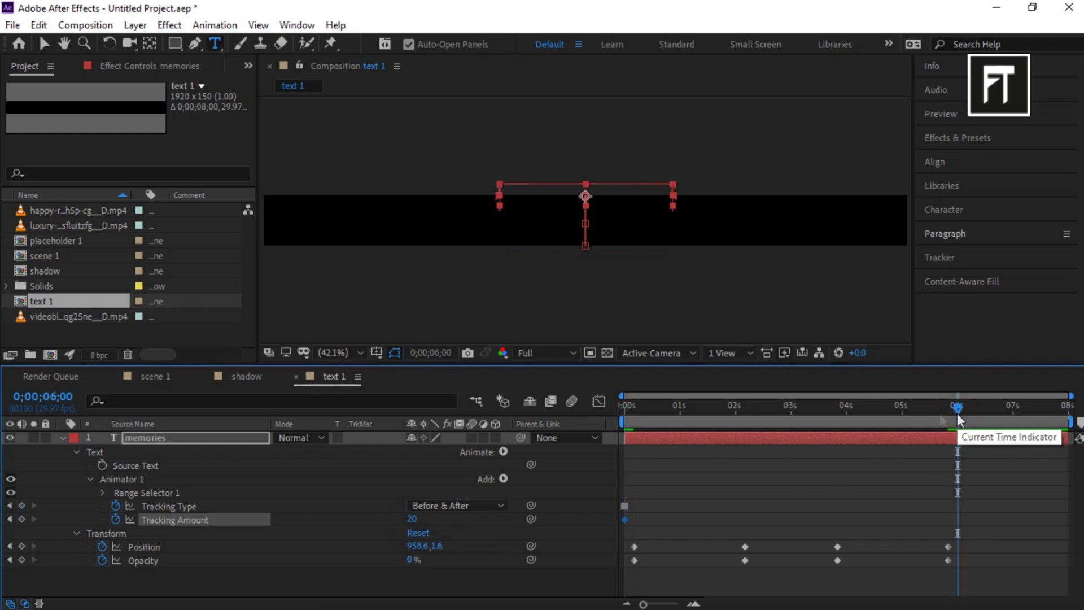
click(412, 520)
text(40)
key(Return)
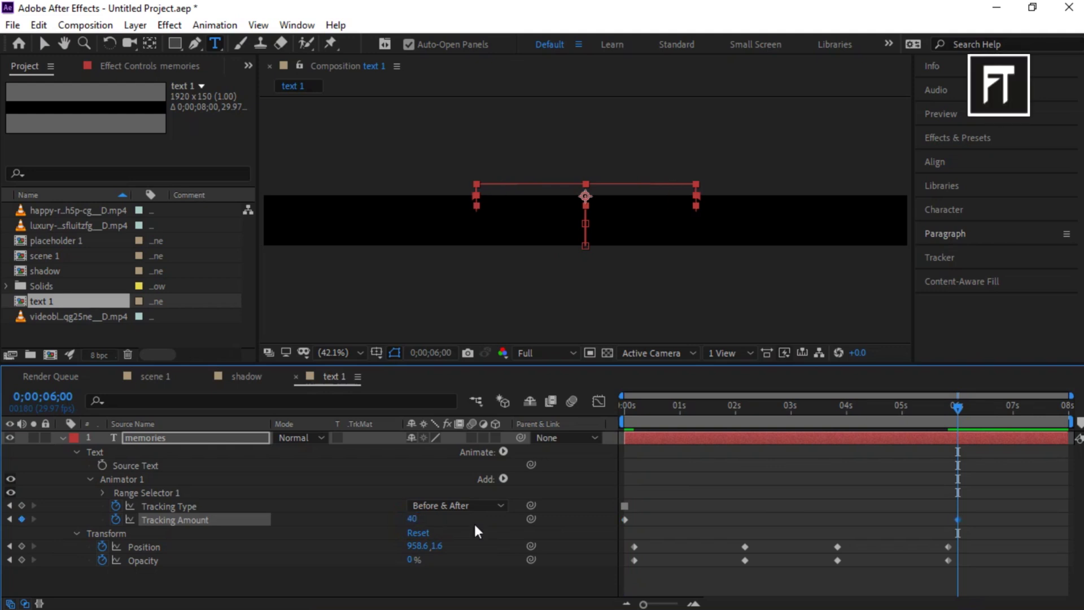
click(182, 442)
key(u)
drag(988, 525, 628, 479)
- Apply Easy Ease to the selected MEMORIES Position and Opacity keyframes
right_click(635, 481)
mouse_move(705, 468)
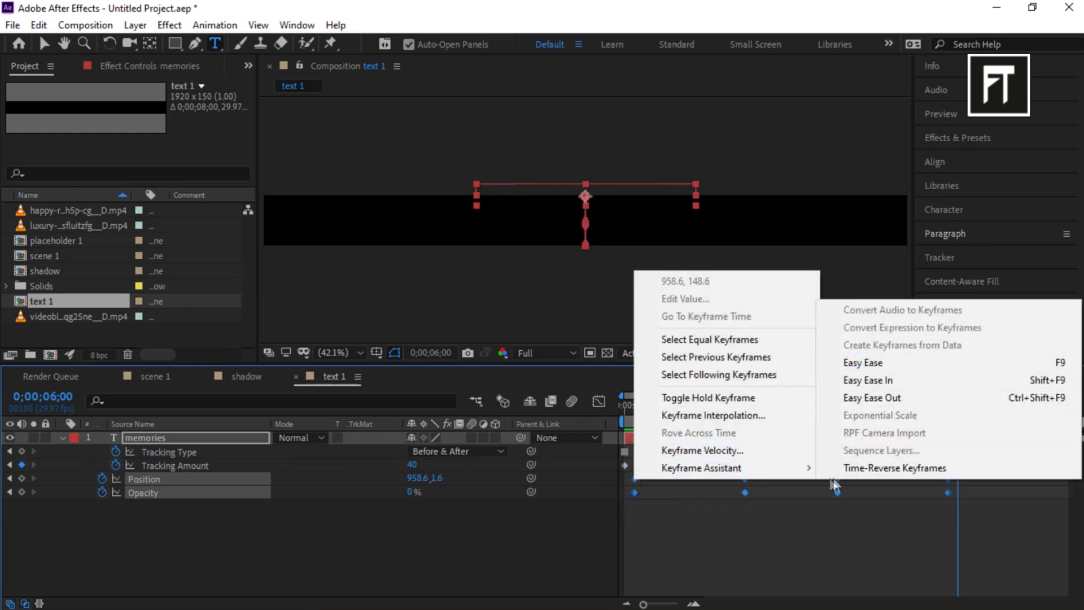
click(861, 362)
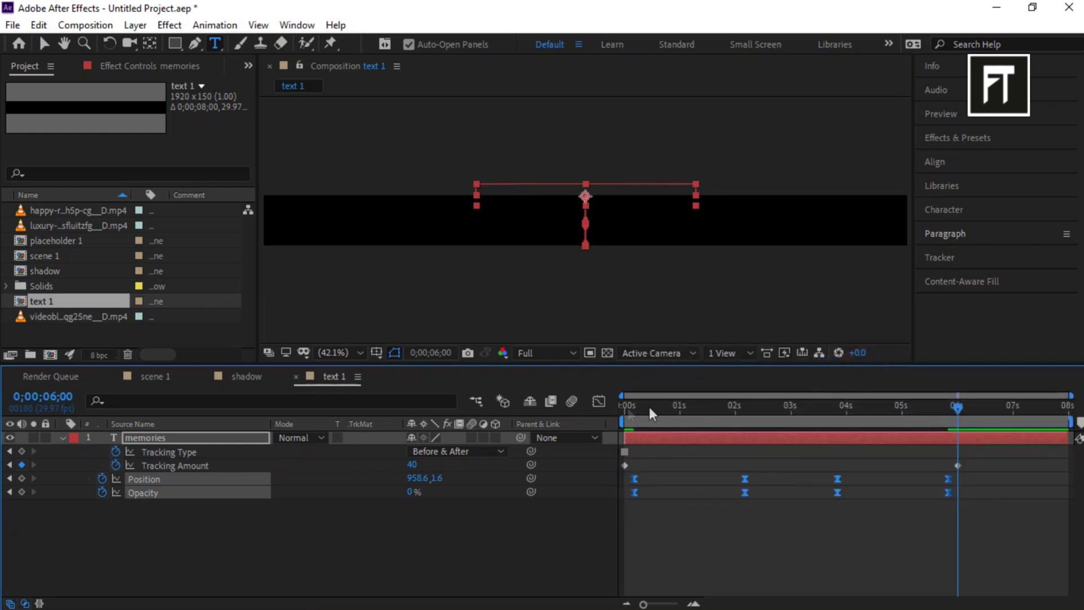
- In the speed graph, drag the keyframe handles to raise influence into sharp speed peaks
click(598, 400)
drag(1012, 472, 623, 513)
click(686, 587)
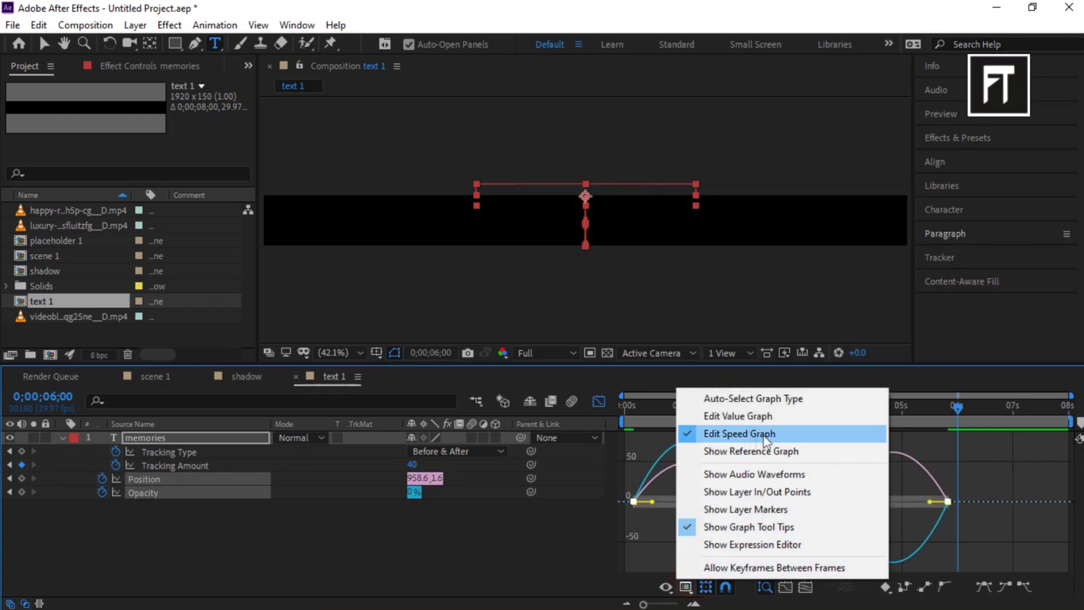
click(989, 474)
drag(988, 471, 591, 516)
drag(929, 503, 875, 503)
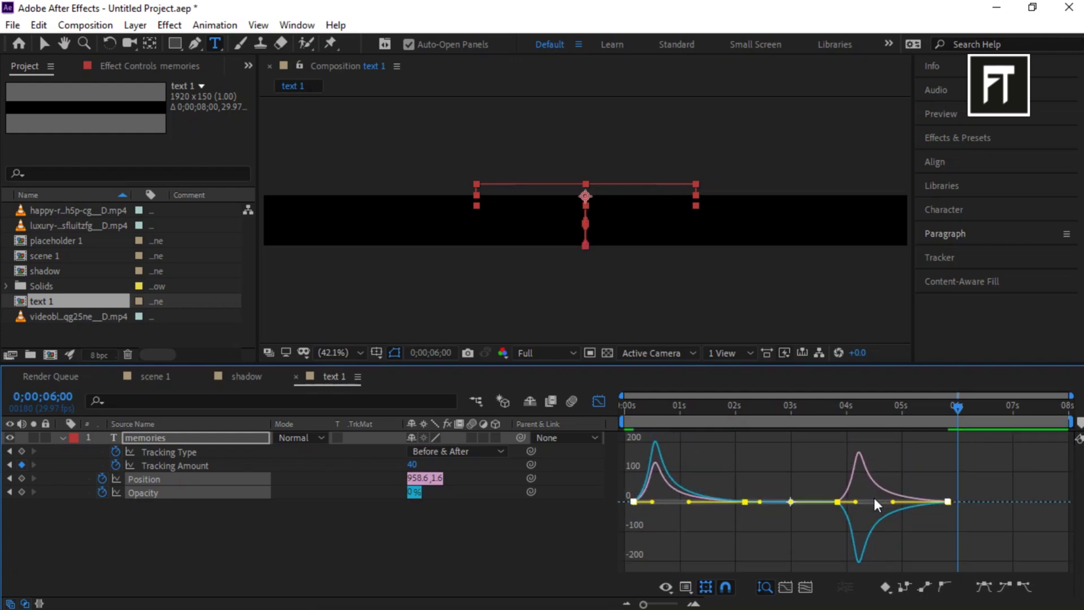
click(598, 401)
click(61, 438)
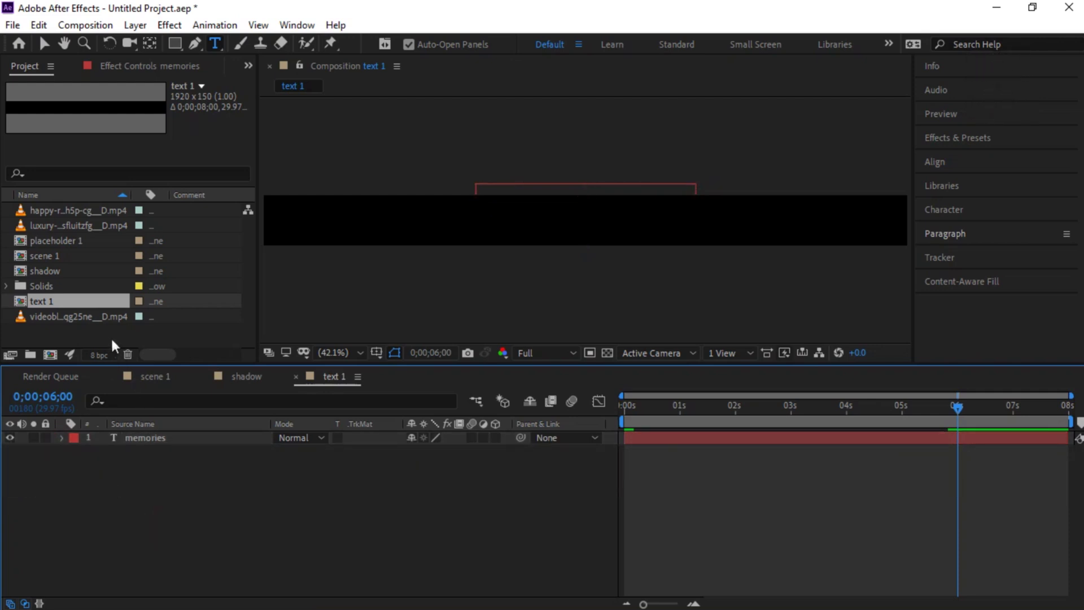
- Duplicate the text 1 composition and open the resulting text 2 comp
click(110, 334)
click(57, 301)
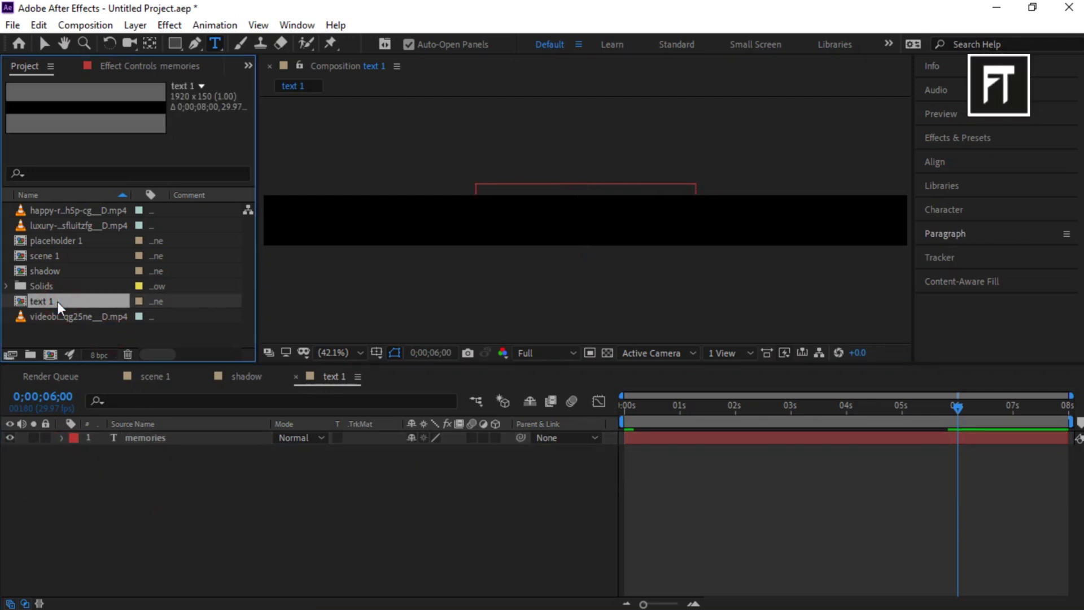
key(ctrl+d)
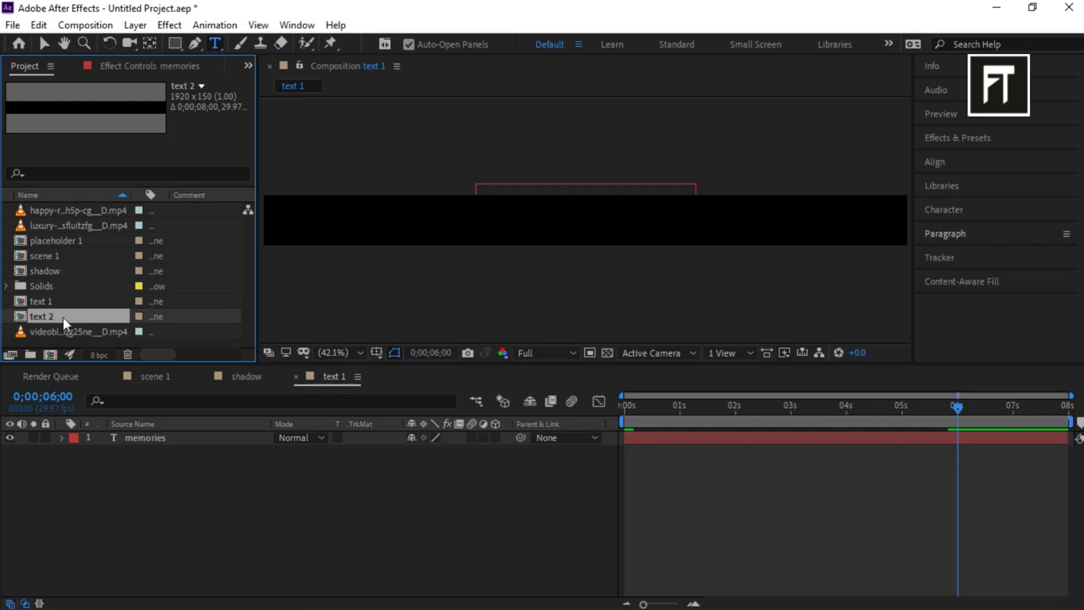
double_click(65, 315)
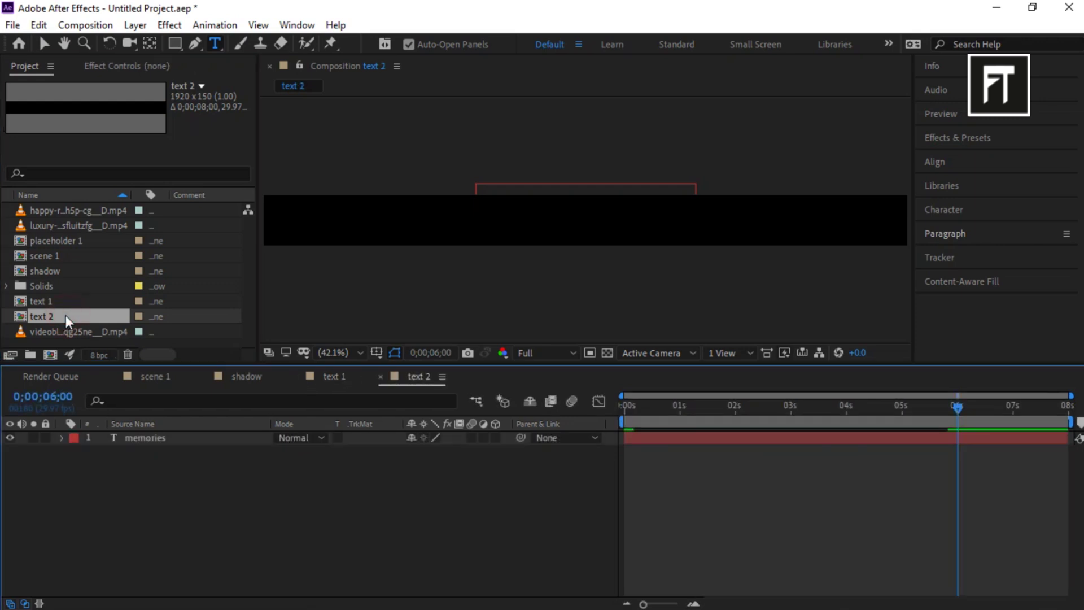
- At 02;27, retype the text as 'minimal promo slideshow' and shrink its font size to 40 px
click(789, 416)
click(241, 438)
key(u)
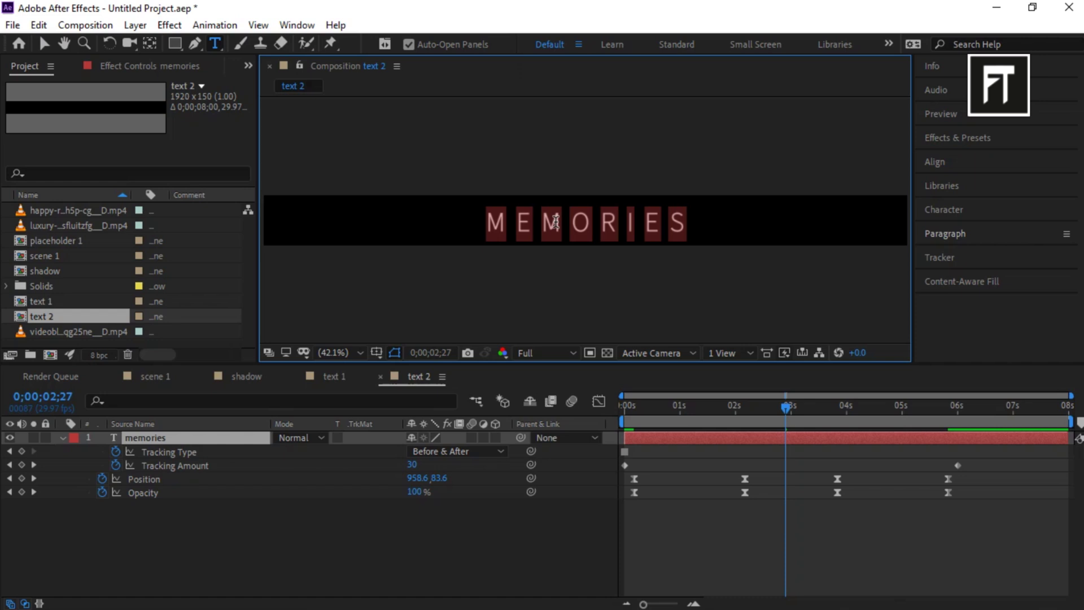
text(minimal promo slideshow)
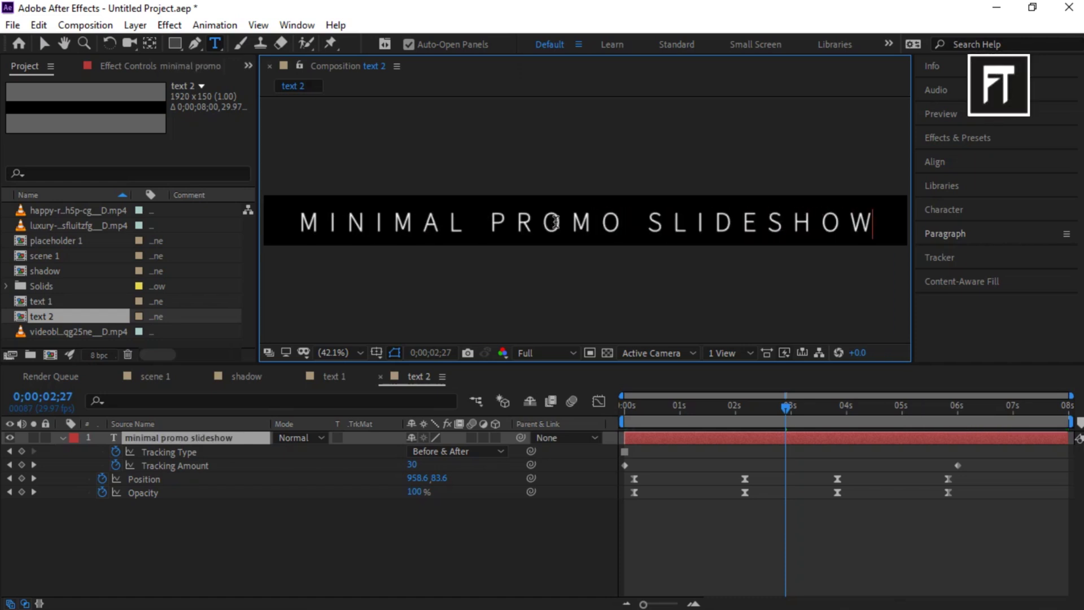
key(ctrl+a)
click(943, 210)
drag(944, 275, 986, 277)
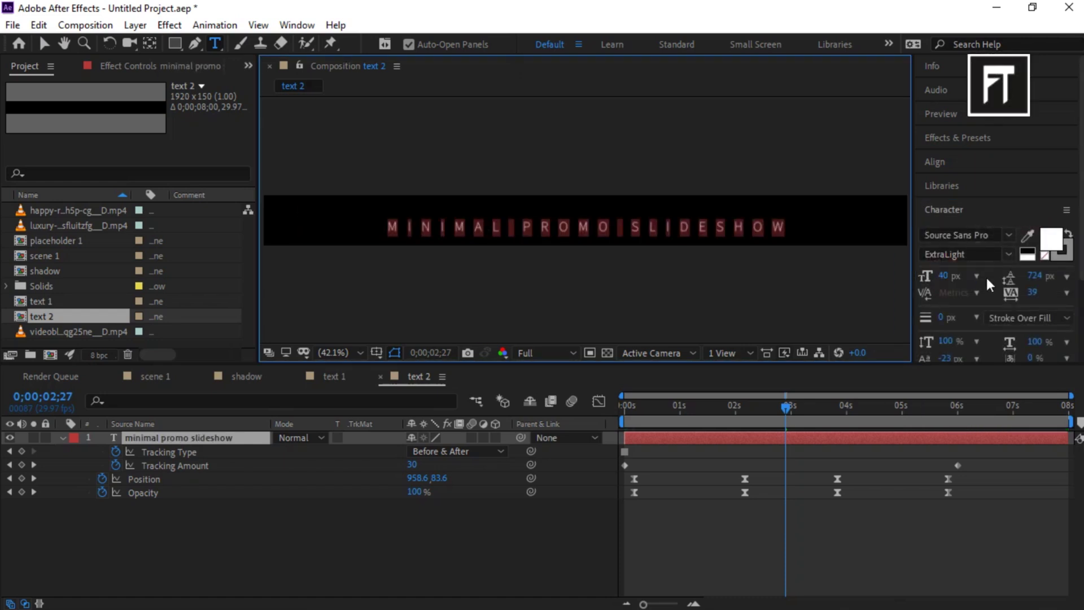
- Clear the copied Position keyframes and keyframe the text at the start, raised above the band
click(102, 479)
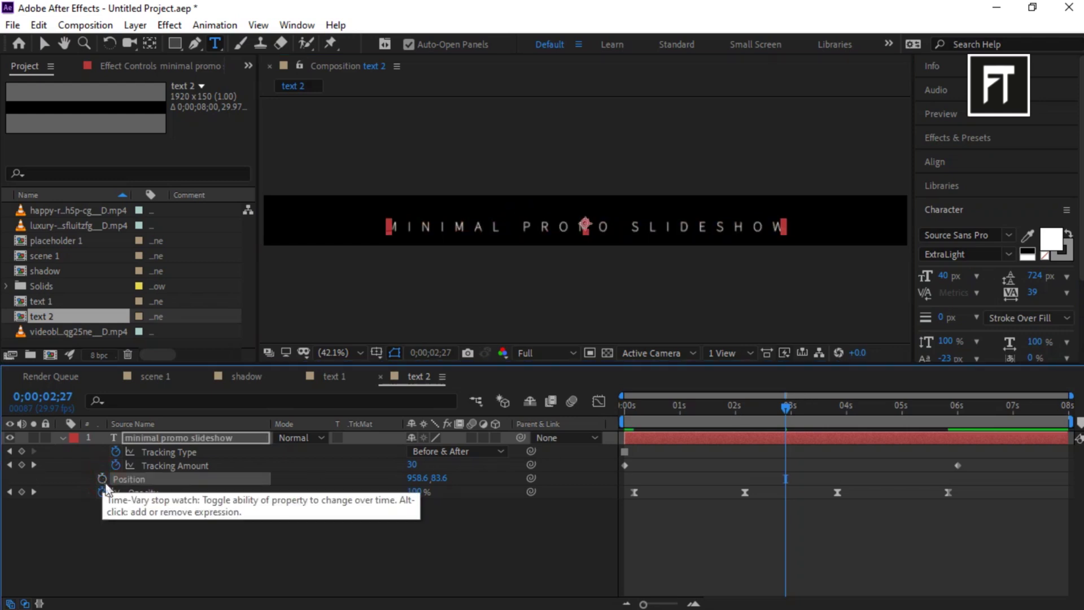
click(125, 513)
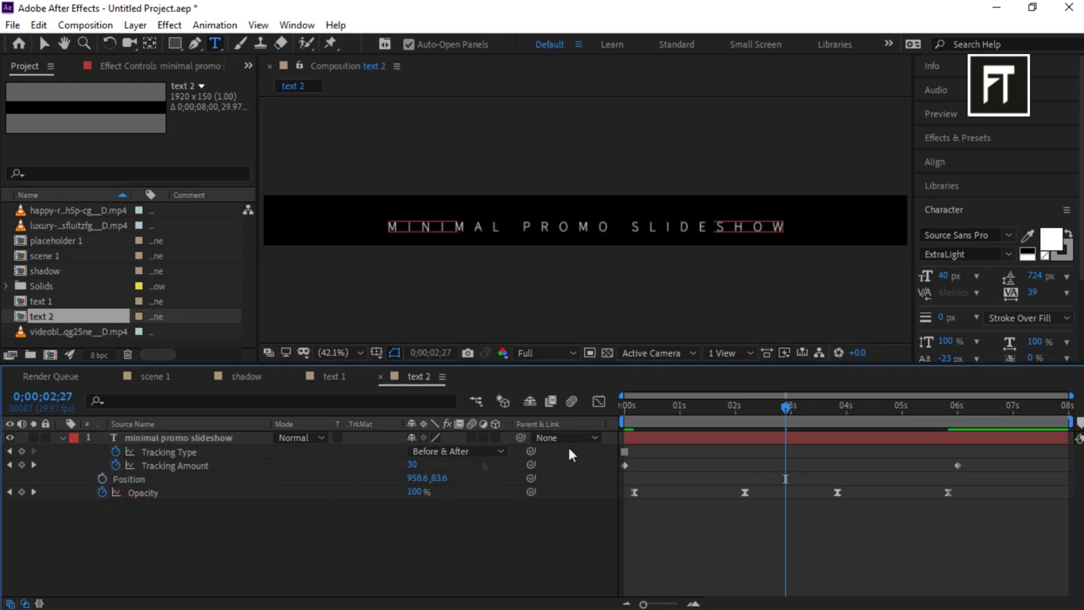
drag(652, 408, 634, 412)
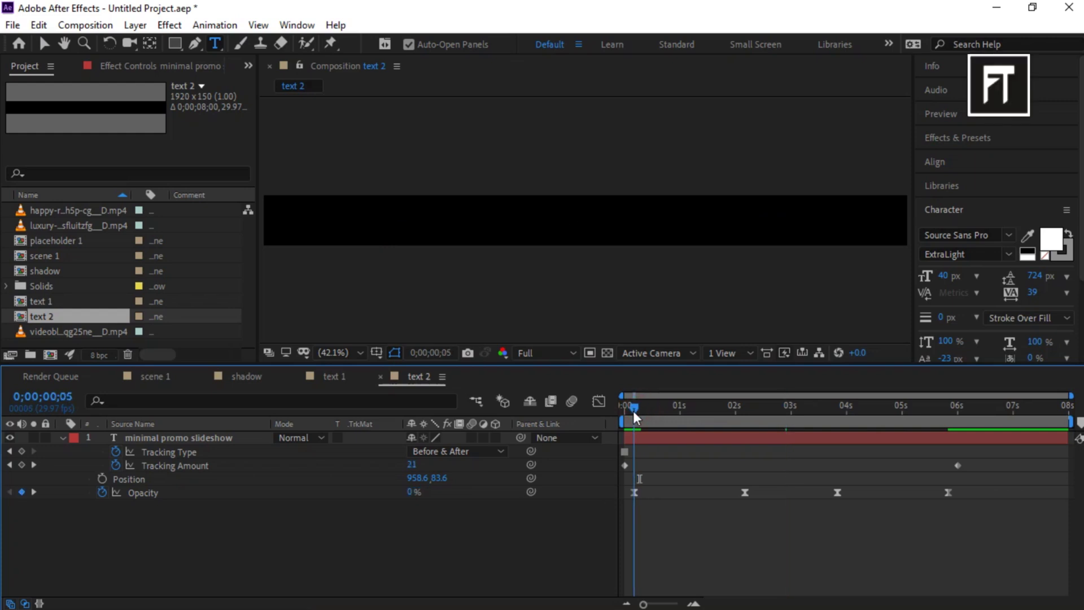
click(435, 478)
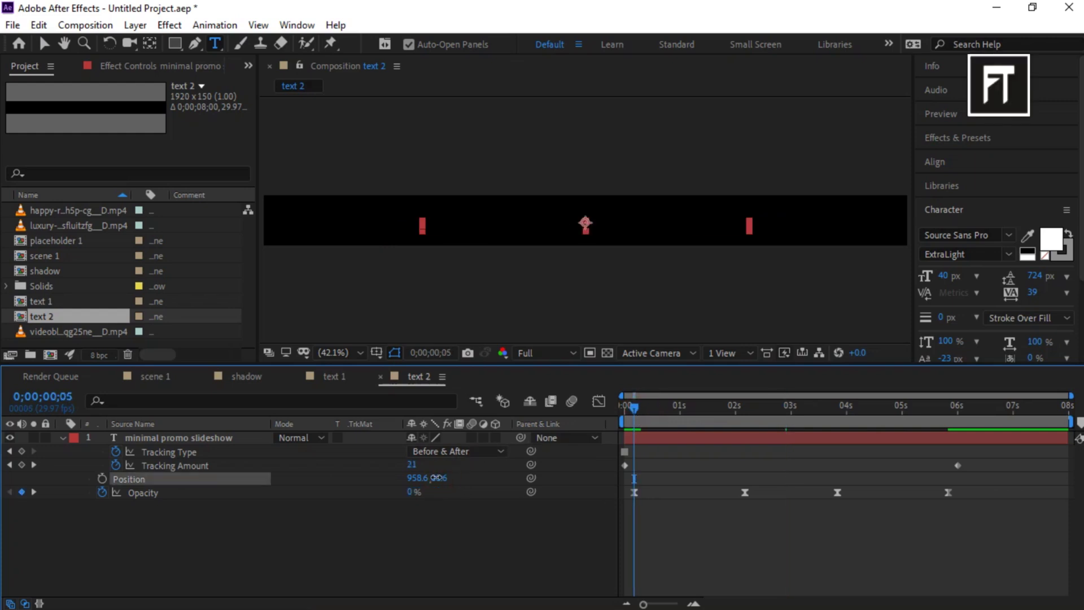
drag(435, 478, 368, 472)
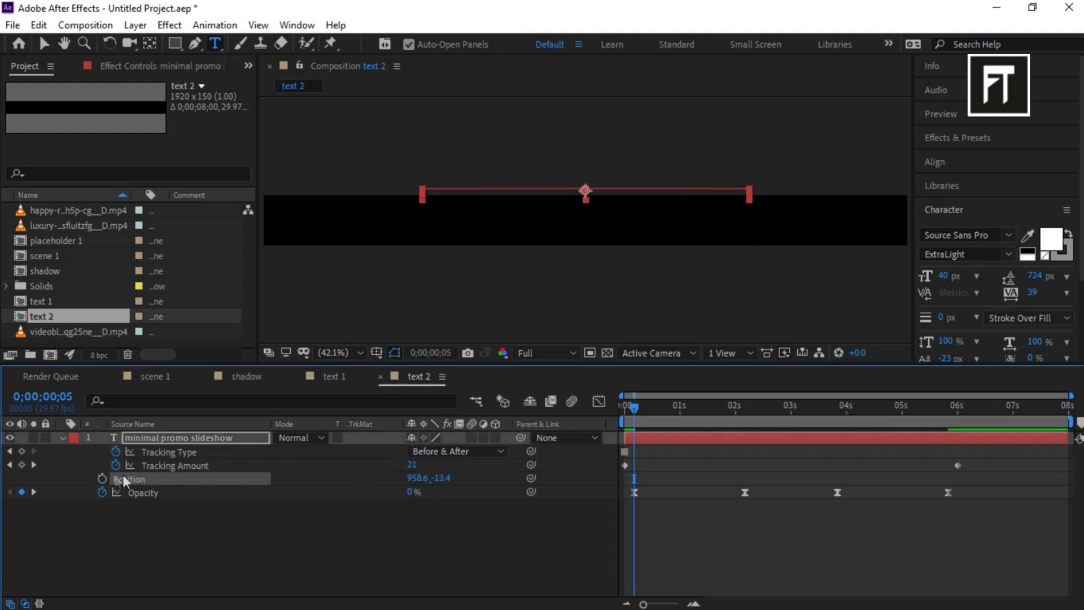
click(102, 479)
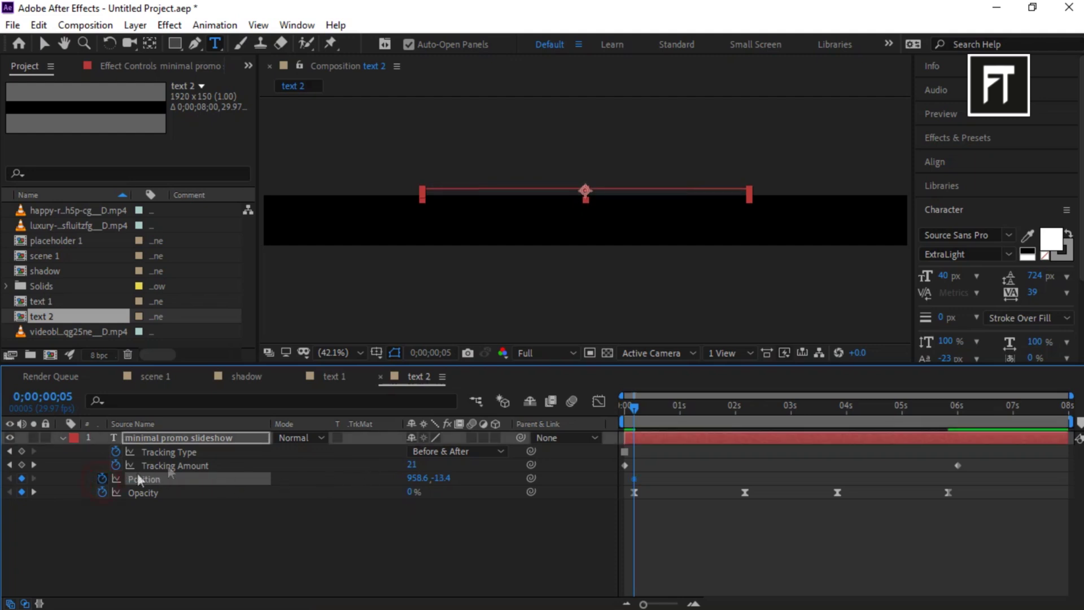
- Keyframe the text down in the band at 02;05, hold at 03;25, and push below by 05;25
click(747, 417)
drag(747, 417, 744, 412)
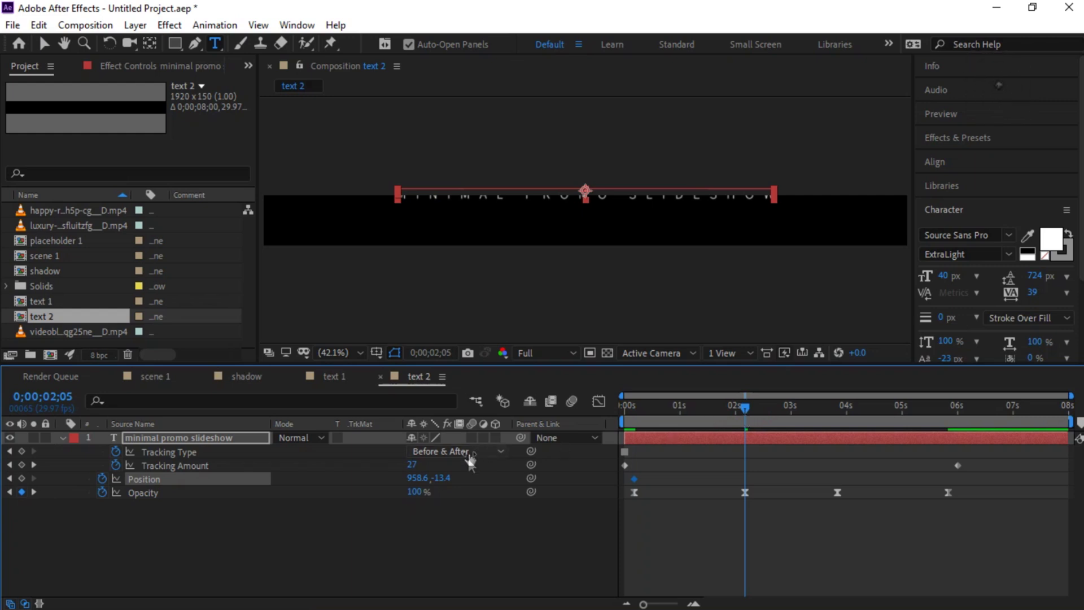
drag(440, 478, 506, 477)
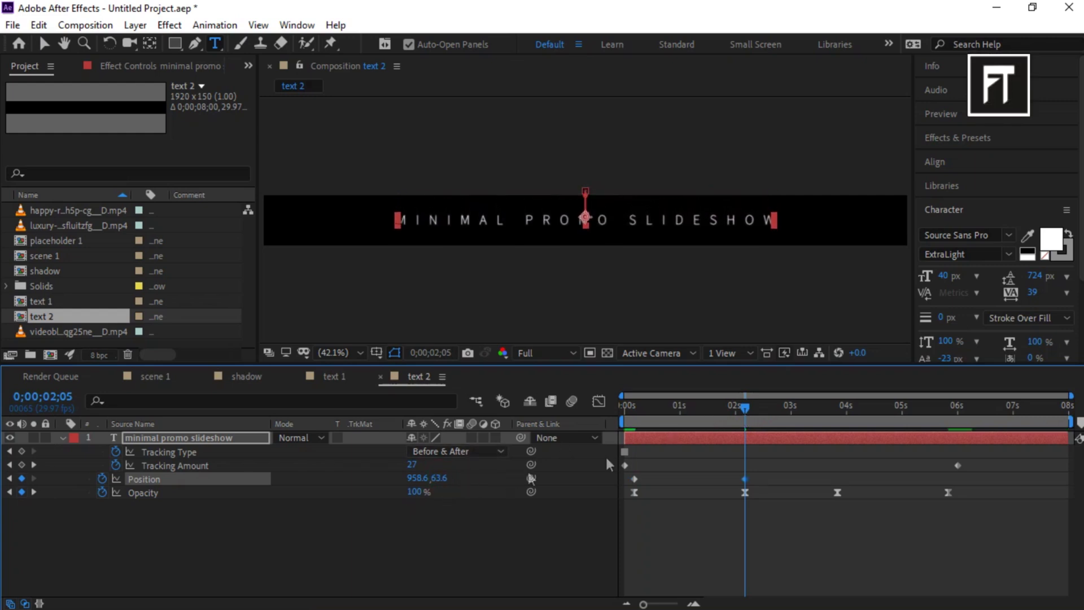
drag(833, 412, 839, 411)
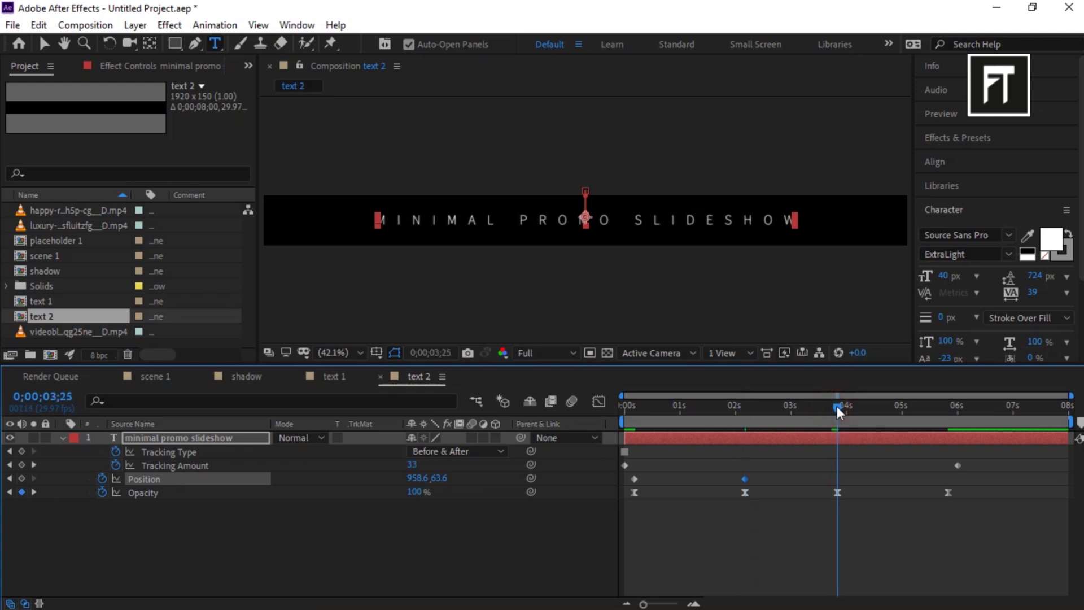
click(22, 477)
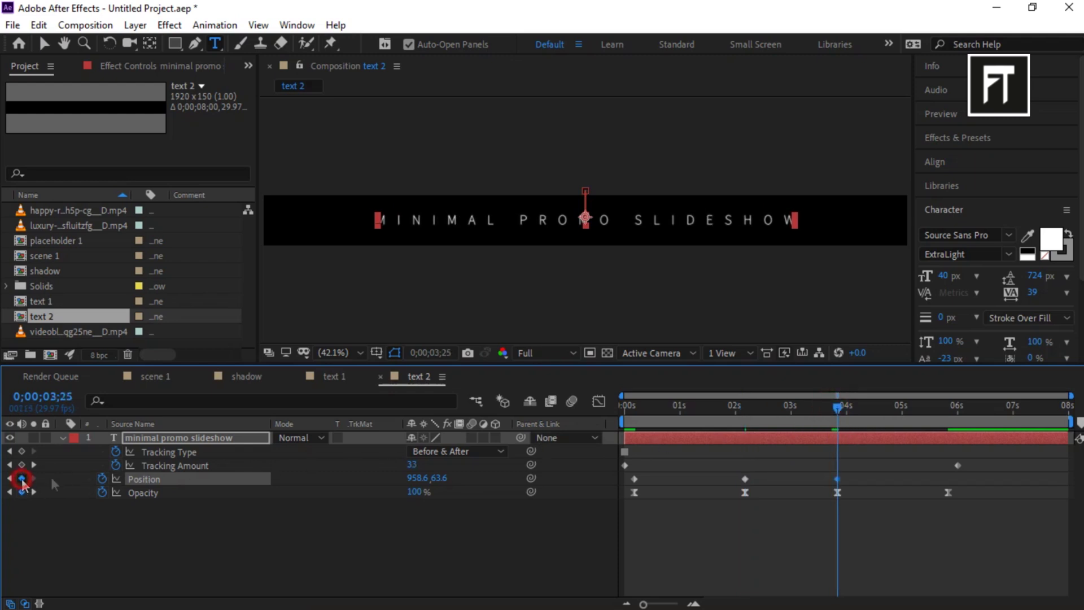
click(949, 407)
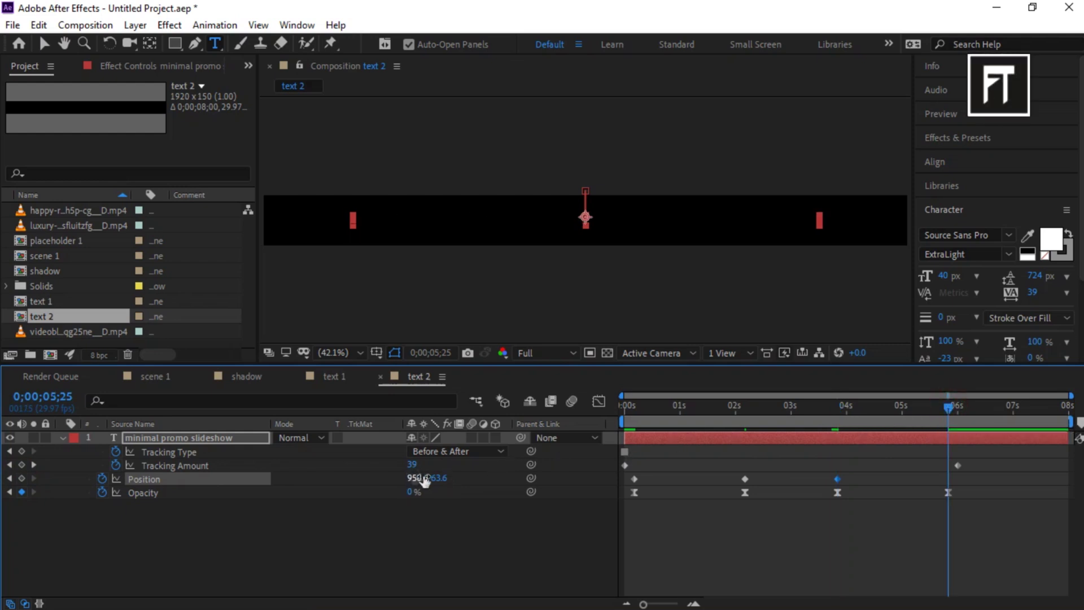
drag(439, 478, 493, 482)
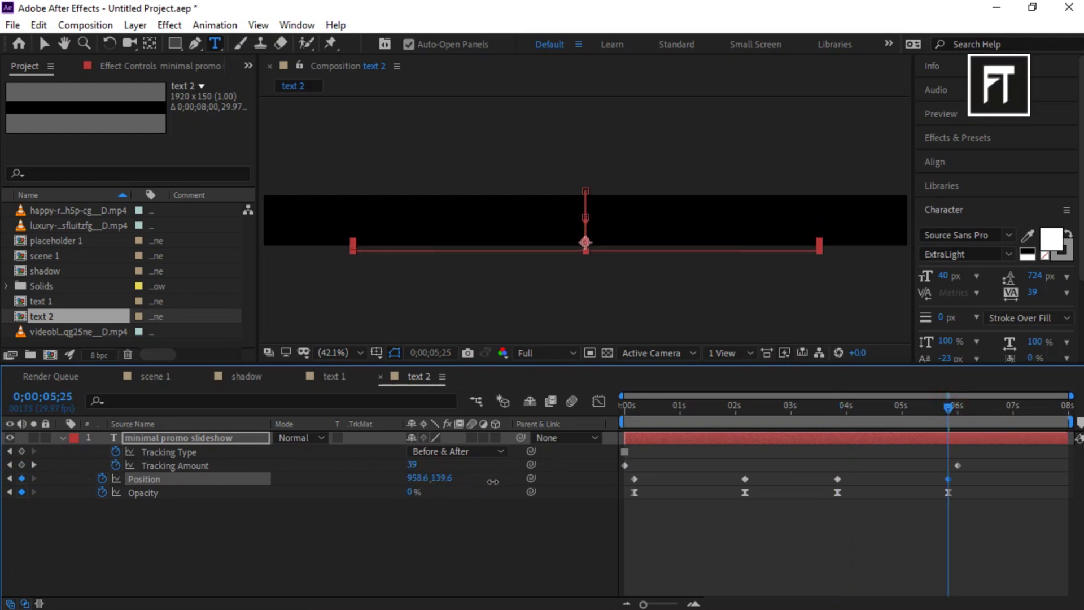
click(460, 537)
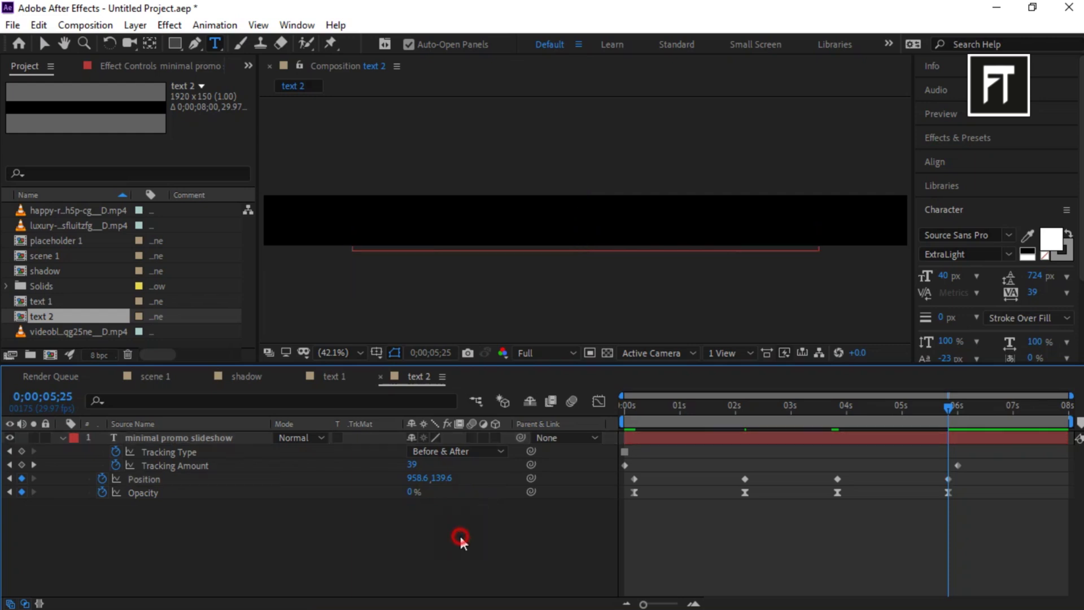
click(626, 405)
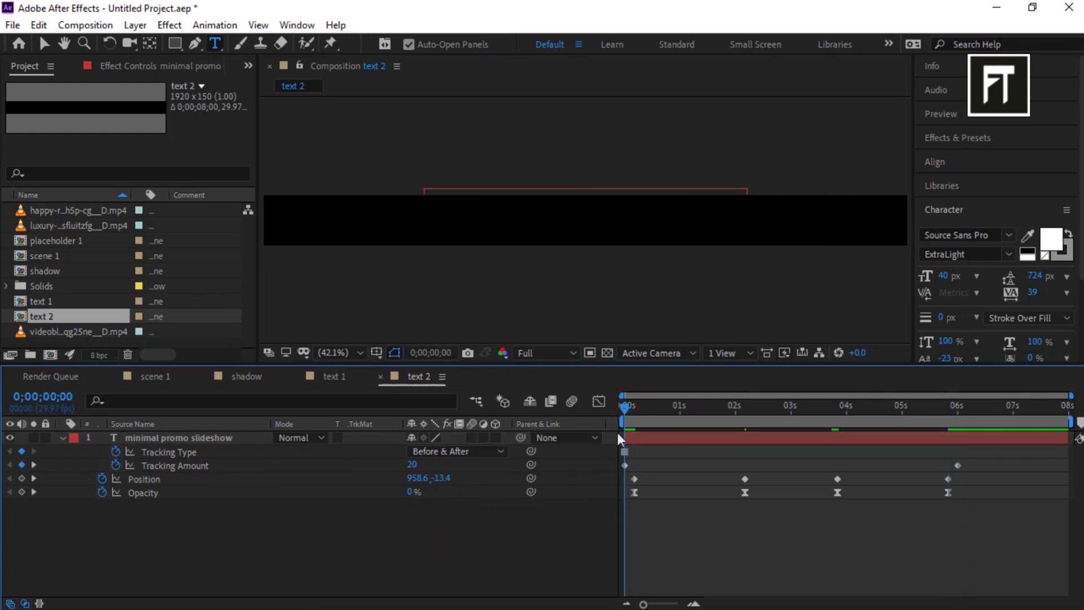
- Set Tracking Amount to 5 at the start and 0 at six seconds
click(623, 464)
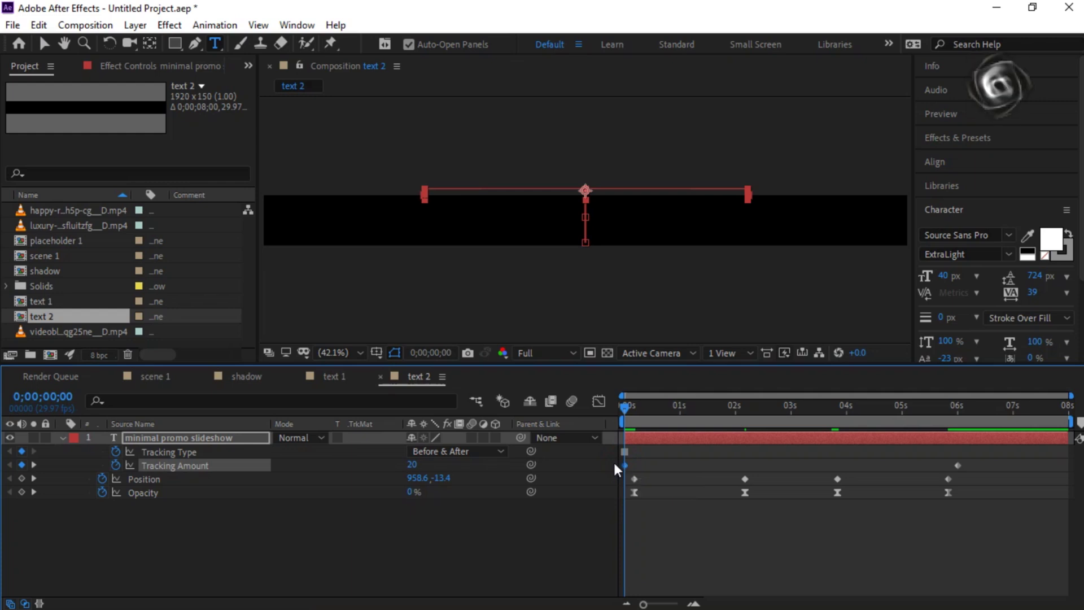
click(414, 465)
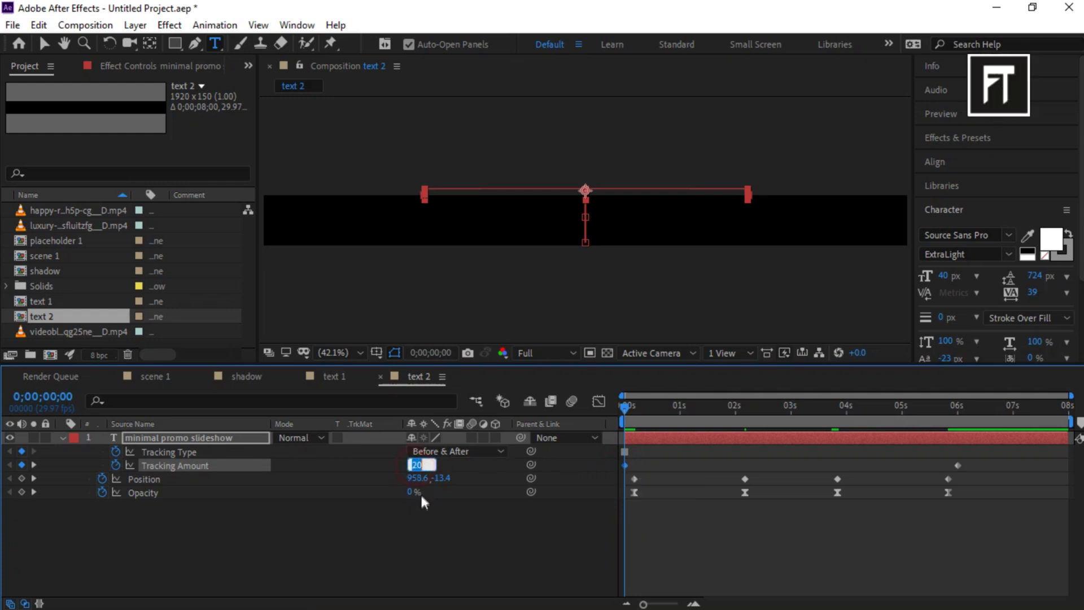
text(5)
key(Return)
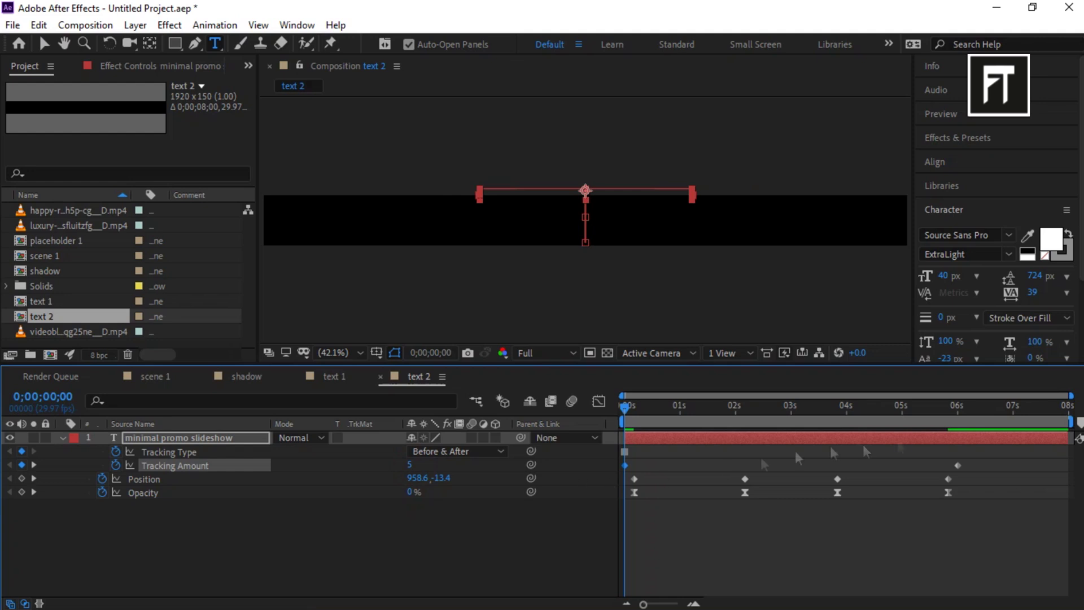
click(958, 415)
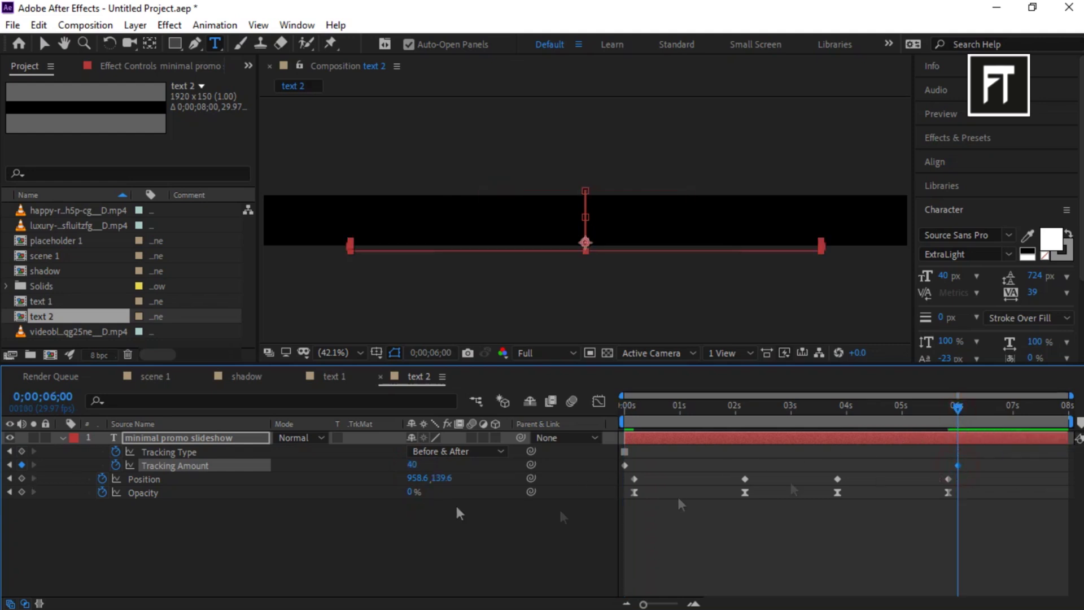
click(411, 464)
text(0)
key(Return)
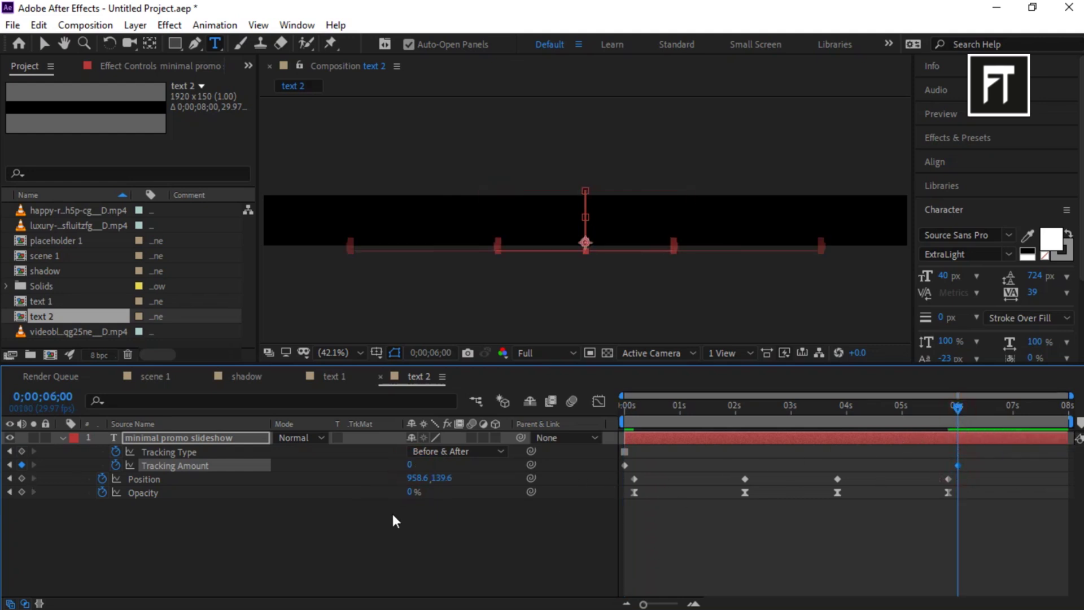
- Apply Easy Ease to all of text 2's Position and Opacity keyframes
drag(991, 510, 614, 480)
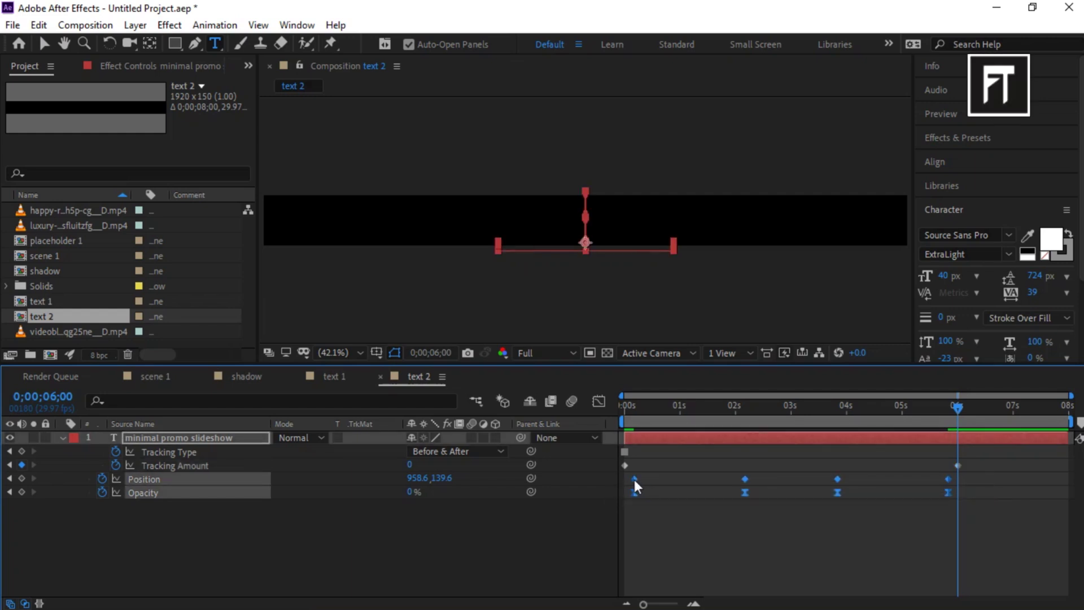
right_click(634, 480)
mouse_move(734, 467)
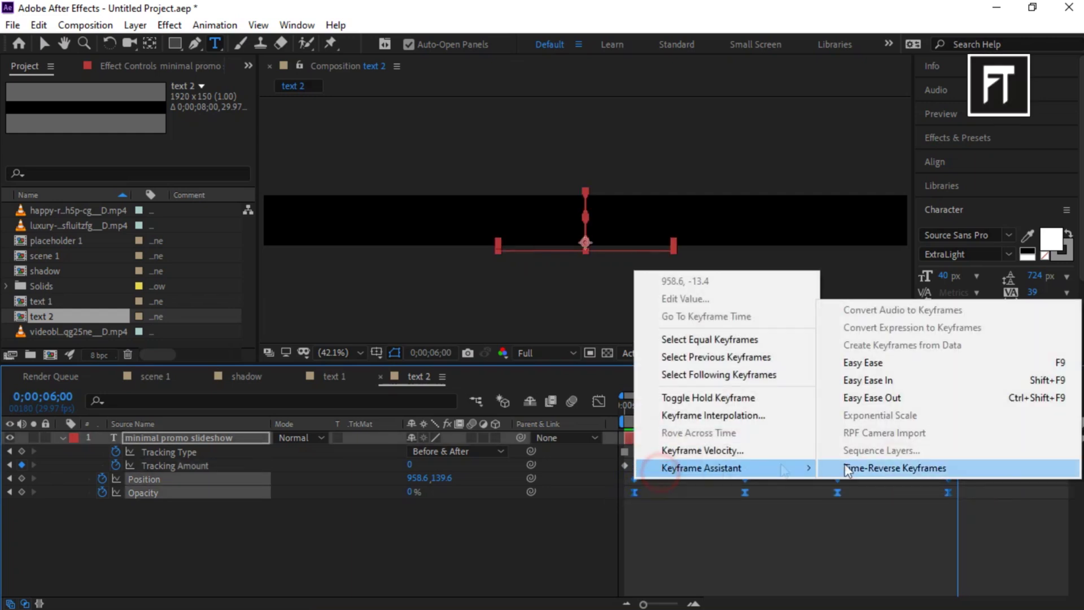
click(872, 363)
- Lengthen the keyframes' ease influence in the speed graph for sharper peaks
click(598, 401)
drag(989, 490, 618, 510)
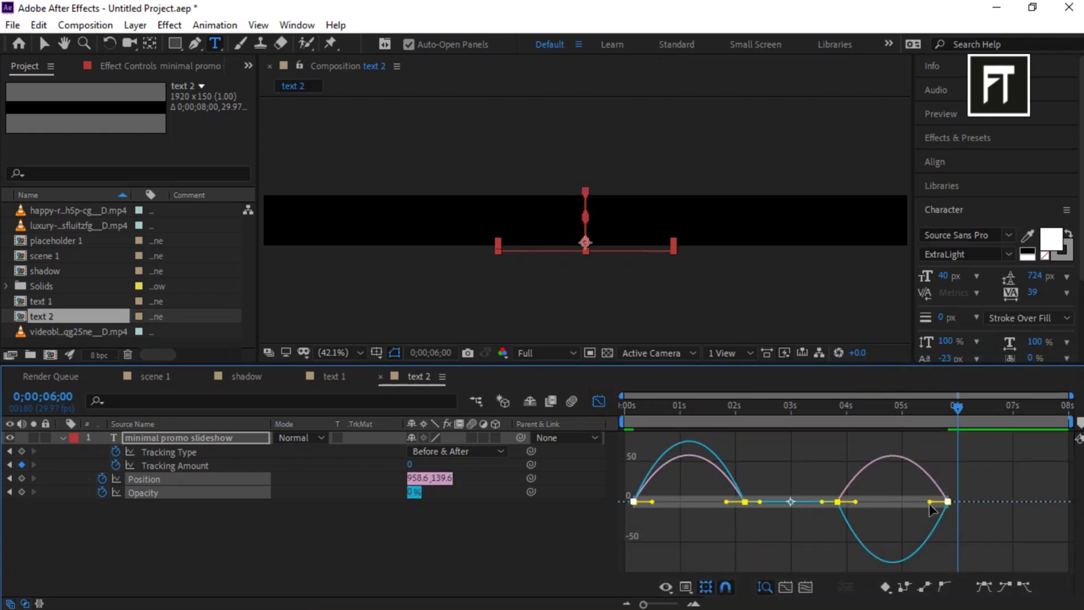
drag(929, 501, 876, 503)
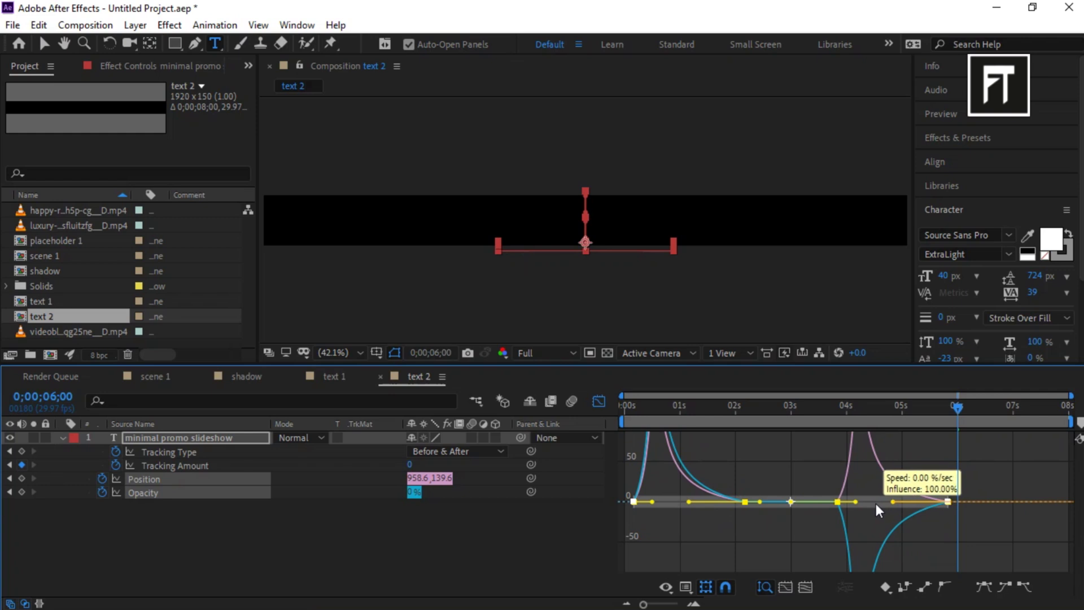
click(598, 401)
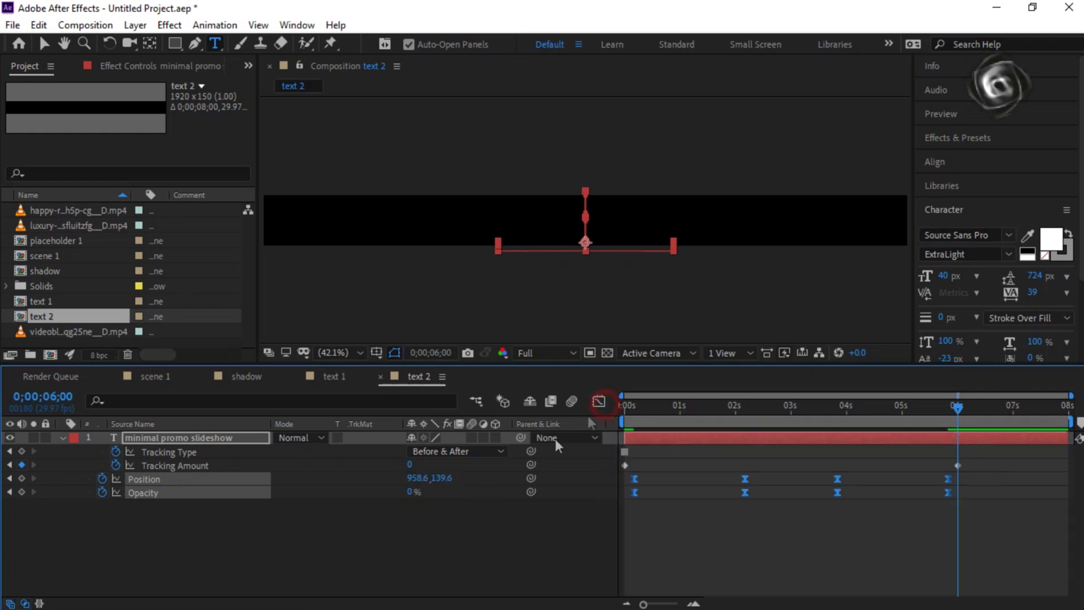
click(399, 526)
click(63, 438)
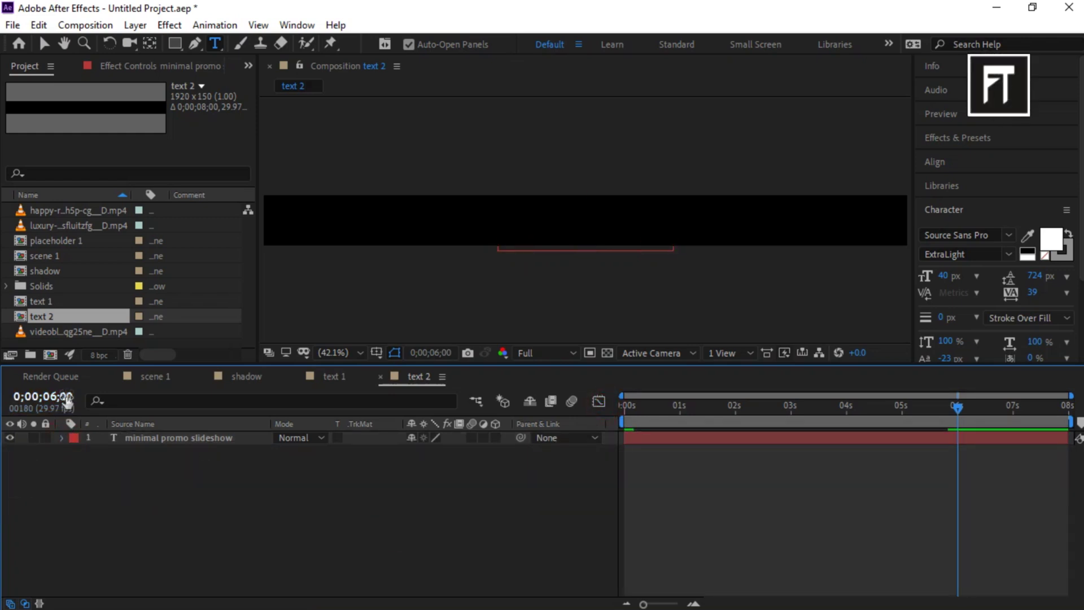
- Open the scene 1 composition and show a proportional grid over the frame
click(73, 341)
double_click(59, 255)
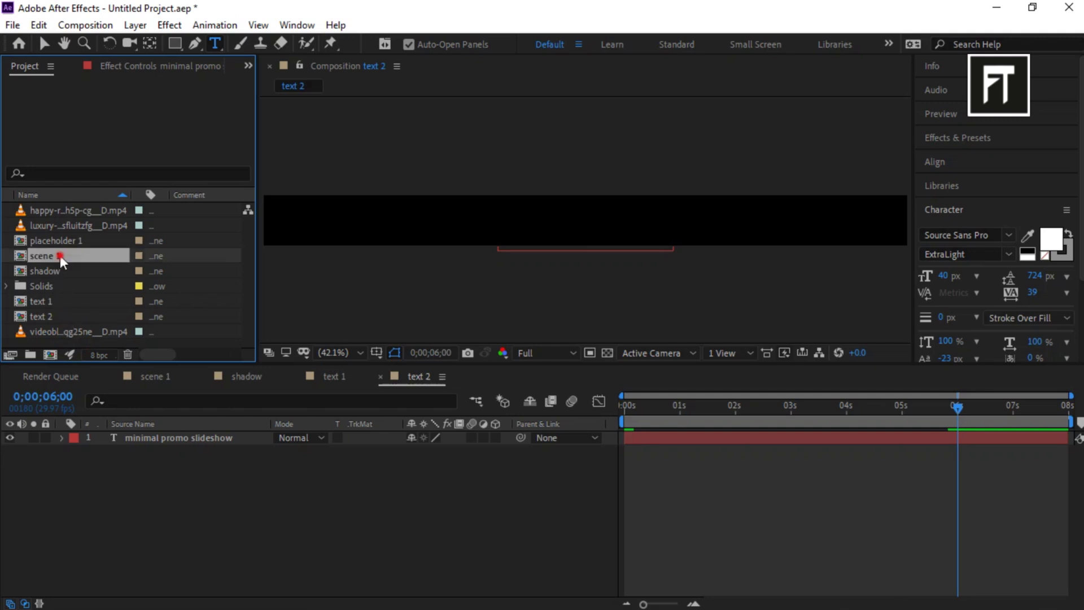
click(166, 499)
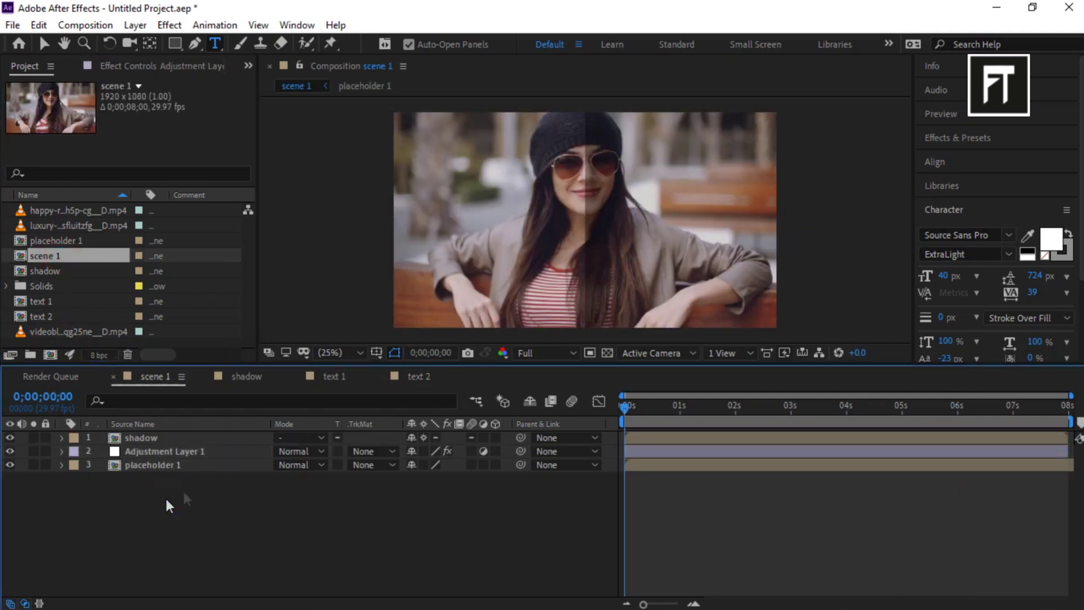
click(377, 353)
click(404, 389)
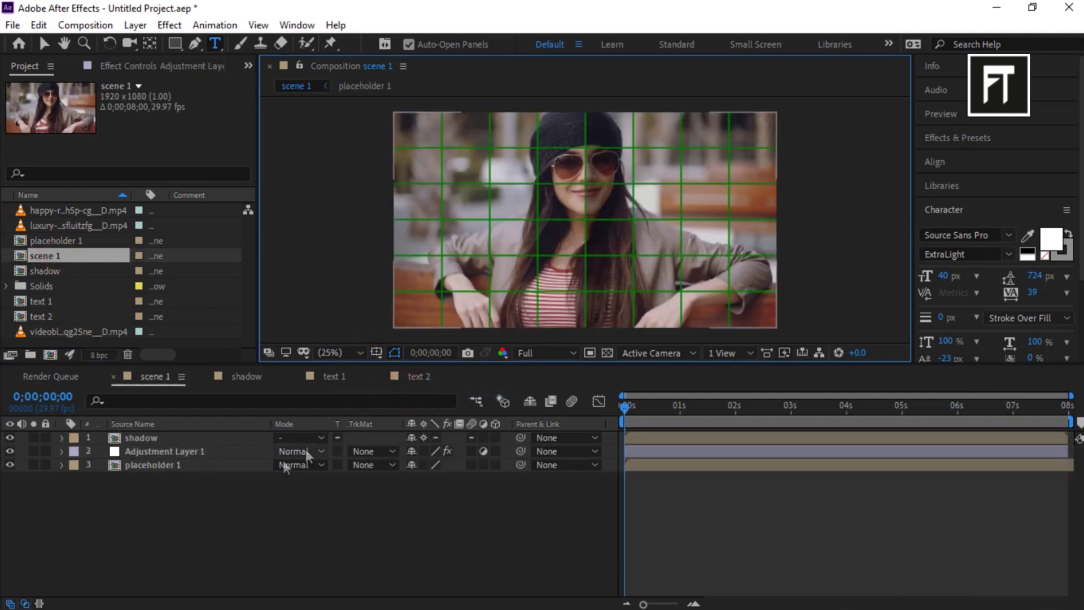
- Add a new shape layer and draw a Pen line from the frame's left to right edge
click(194, 43)
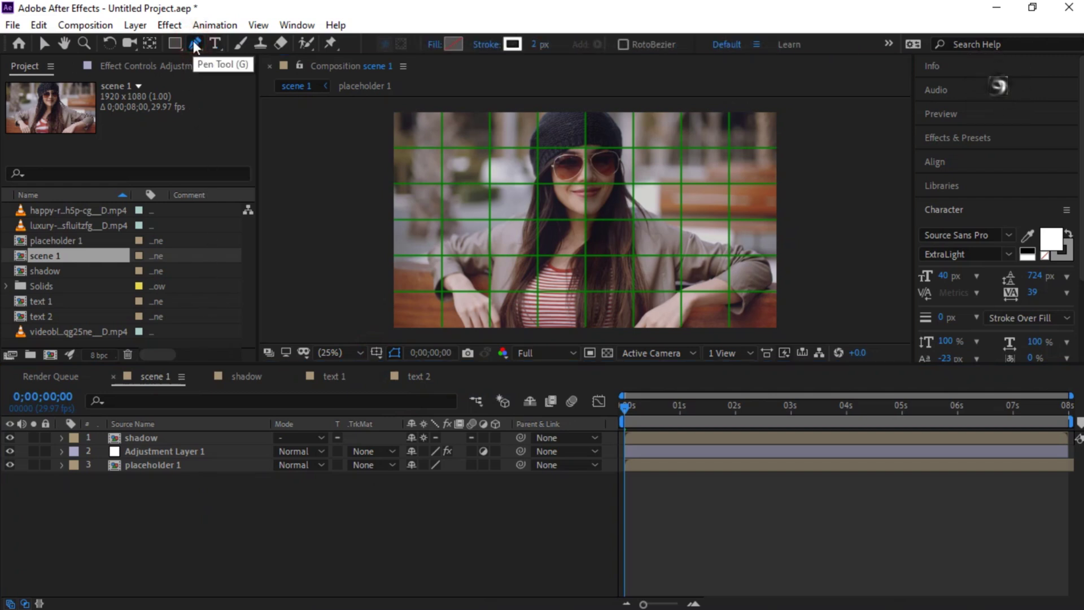
right_click(202, 537)
mouse_move(277, 366)
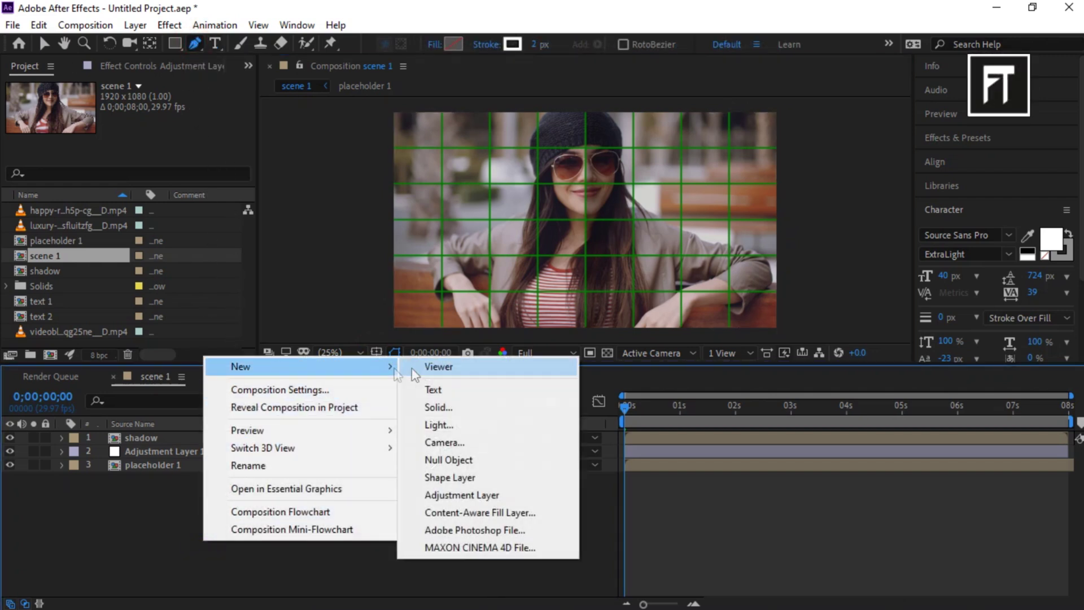
click(458, 478)
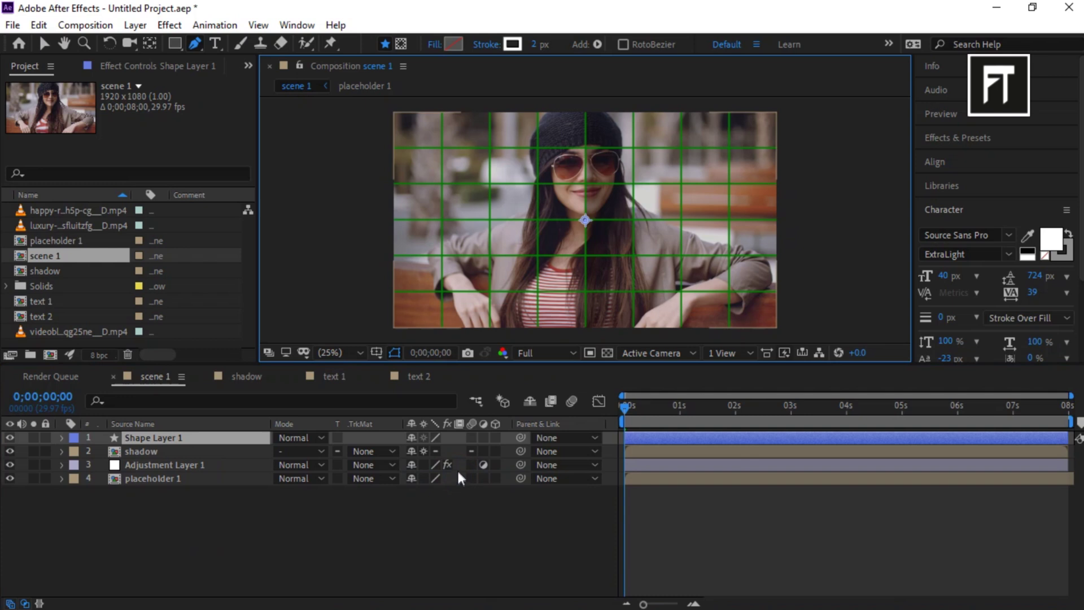
click(392, 219)
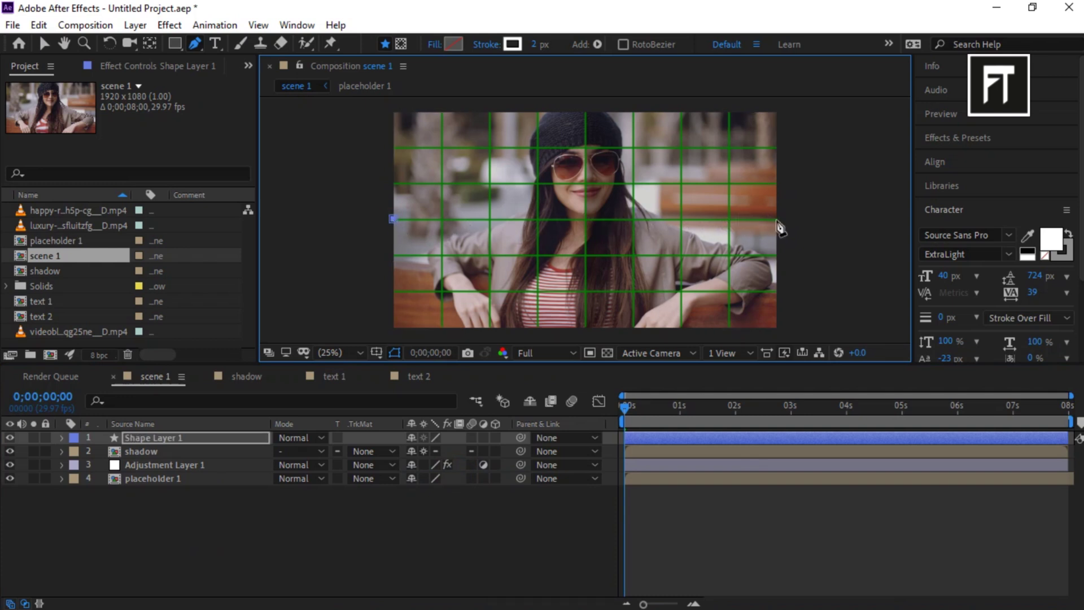
click(778, 219)
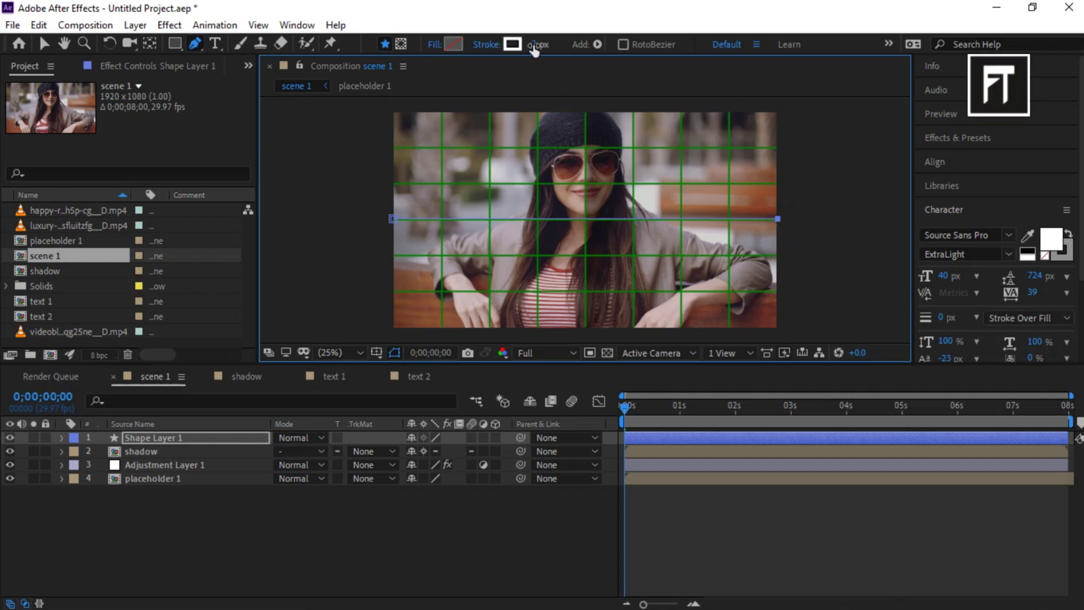
- Hide the proportional grid and select Shape Layer 1 at frame five
click(376, 353)
click(404, 388)
click(212, 440)
click(215, 514)
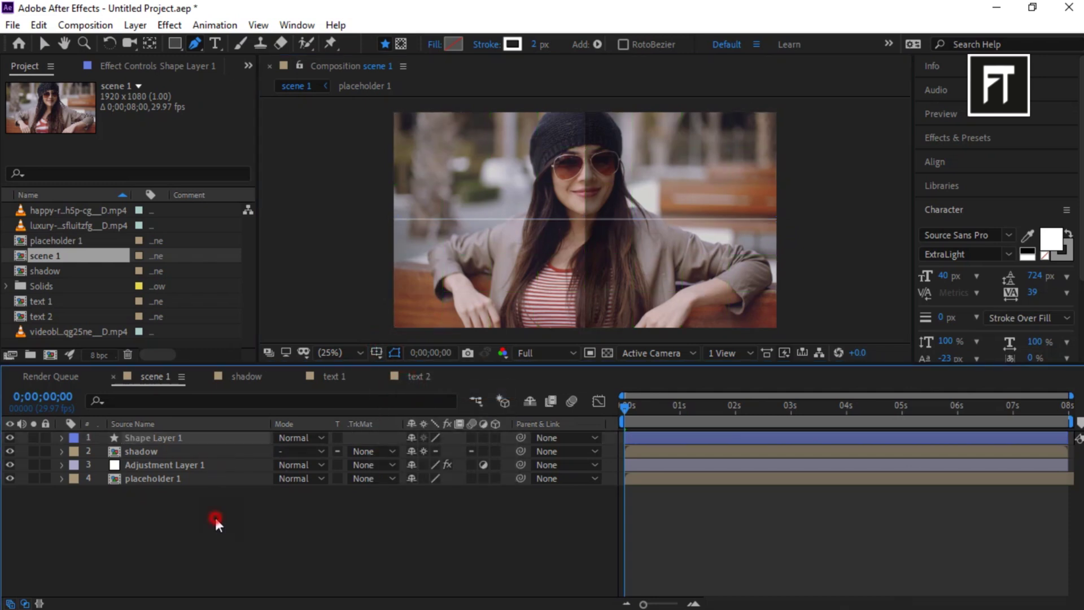
drag(627, 405, 634, 408)
click(213, 436)
- Unlink the line's Scale and keyframe its horizontal scale at 0%
key(s)
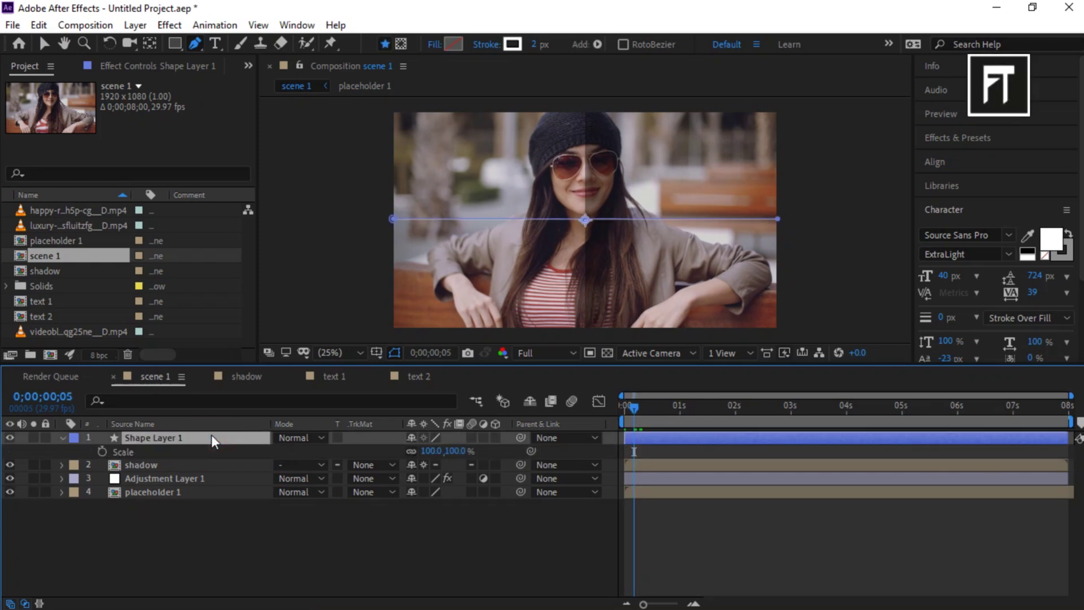
click(411, 451)
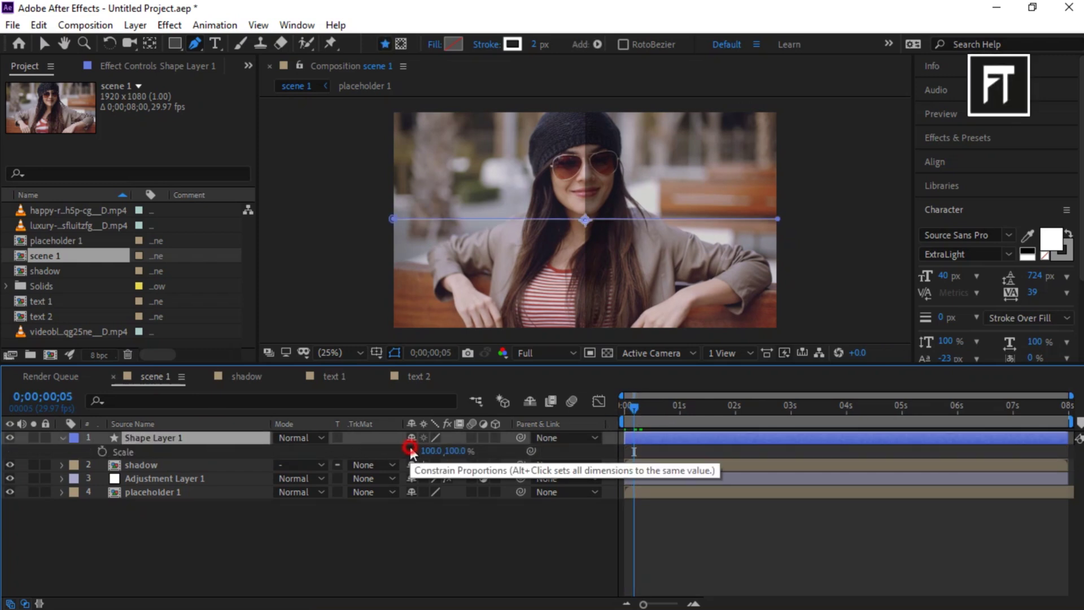
click(107, 450)
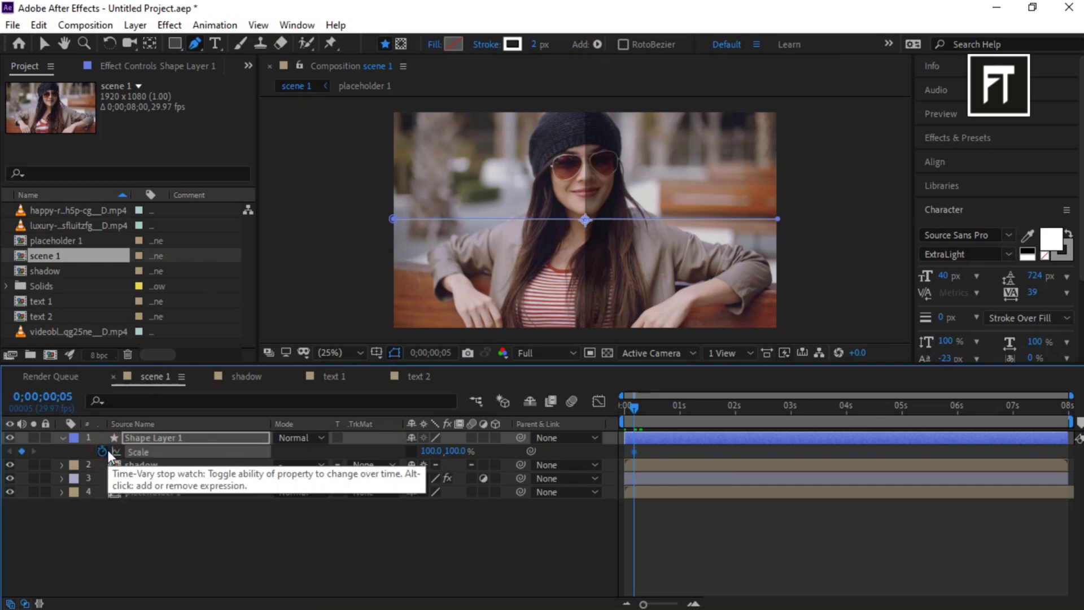
click(432, 451)
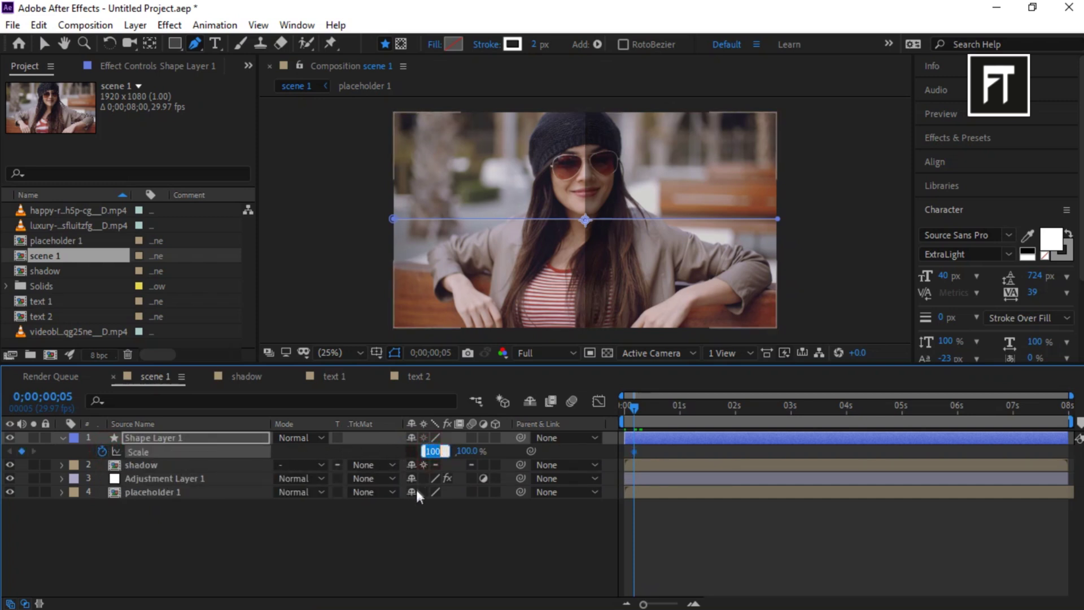
text(0)
key(Return)
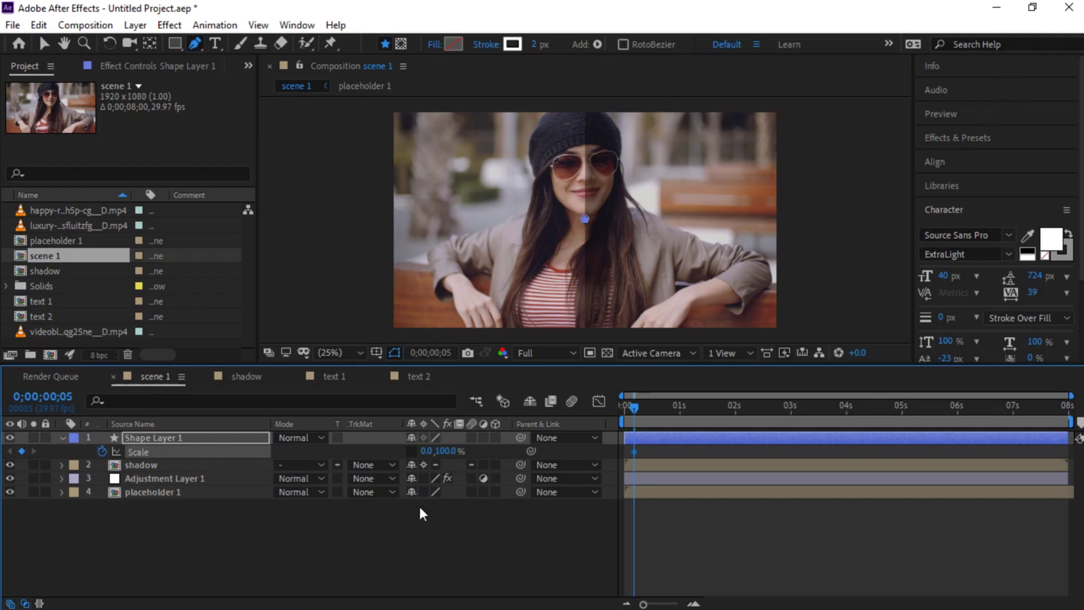
- Keyframe horizontal scale at 40% at 0;00;02;05 and hold it at 0;00;03;25
click(746, 405)
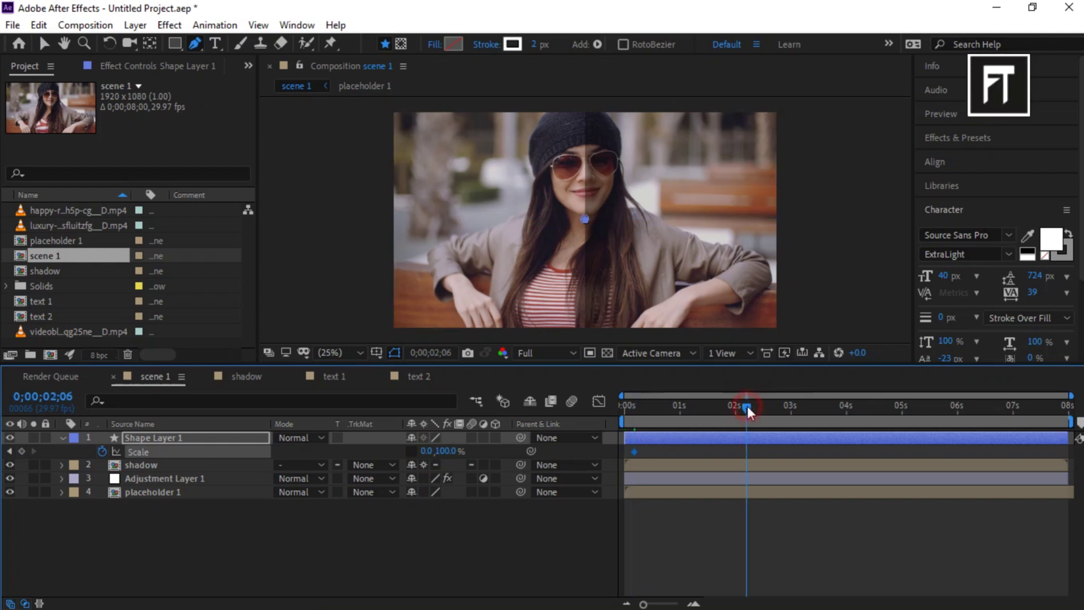
drag(747, 406, 744, 406)
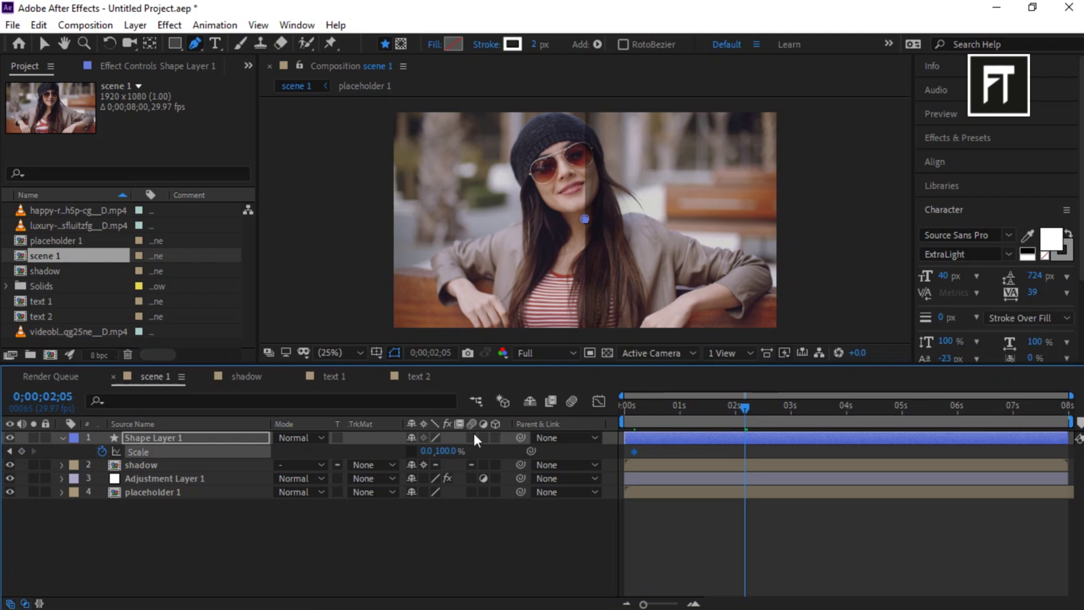
click(424, 450)
text(40)
key(Return)
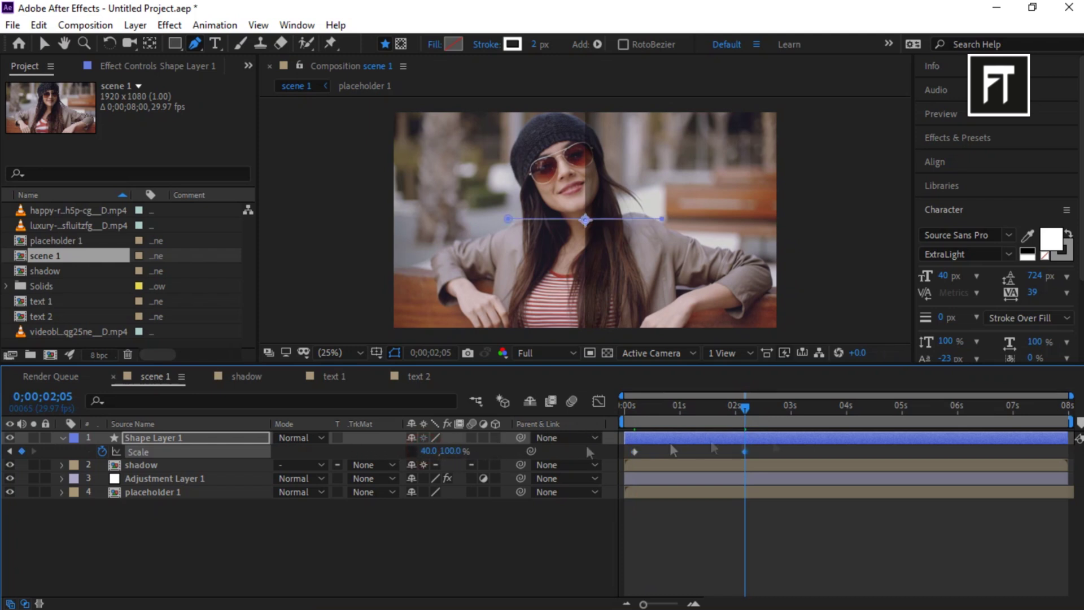
drag(829, 410, 837, 409)
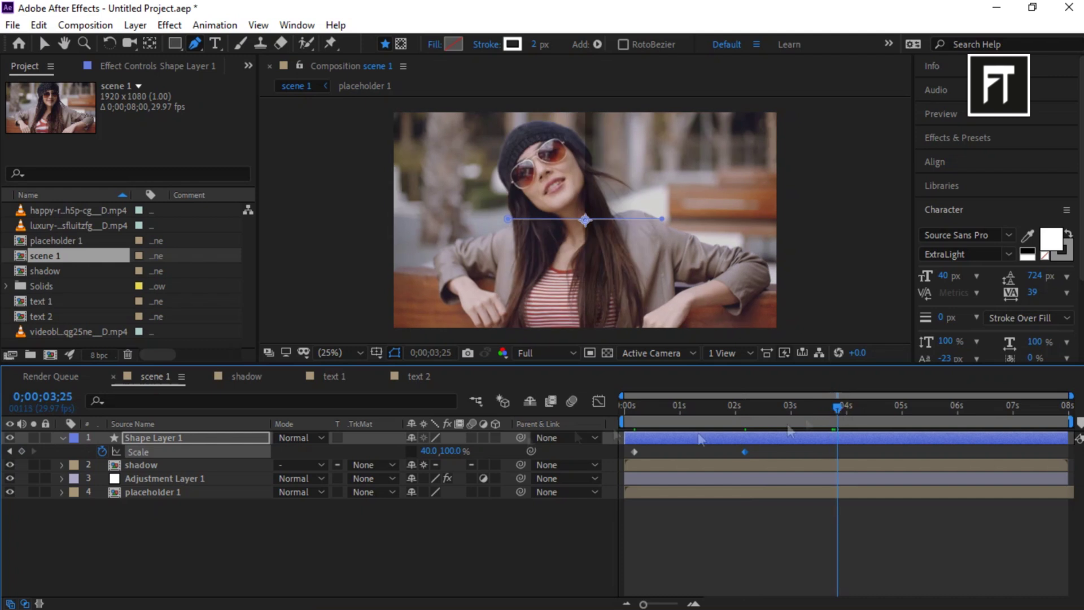
click(22, 451)
- Set the final horizontal scale keyframe to 0% near six seconds
drag(922, 409, 948, 402)
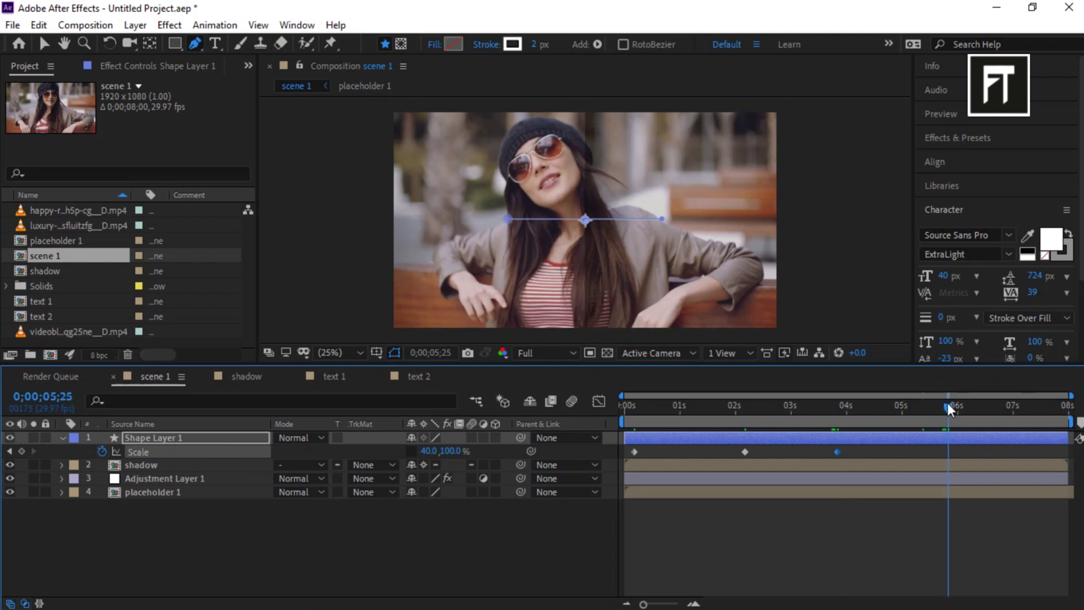
click(431, 450)
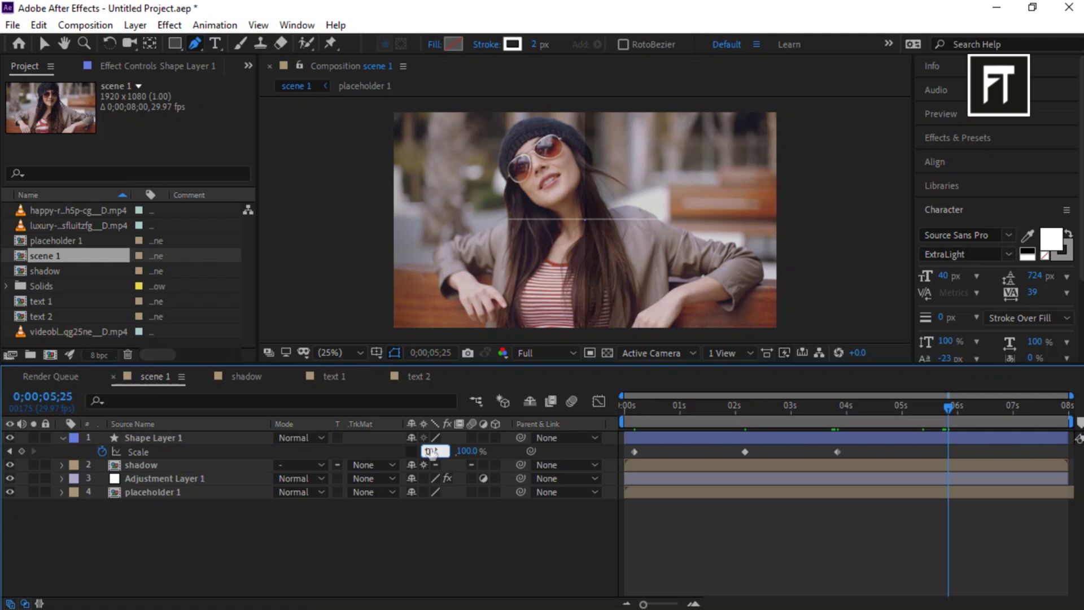
text(0)
key(Return)
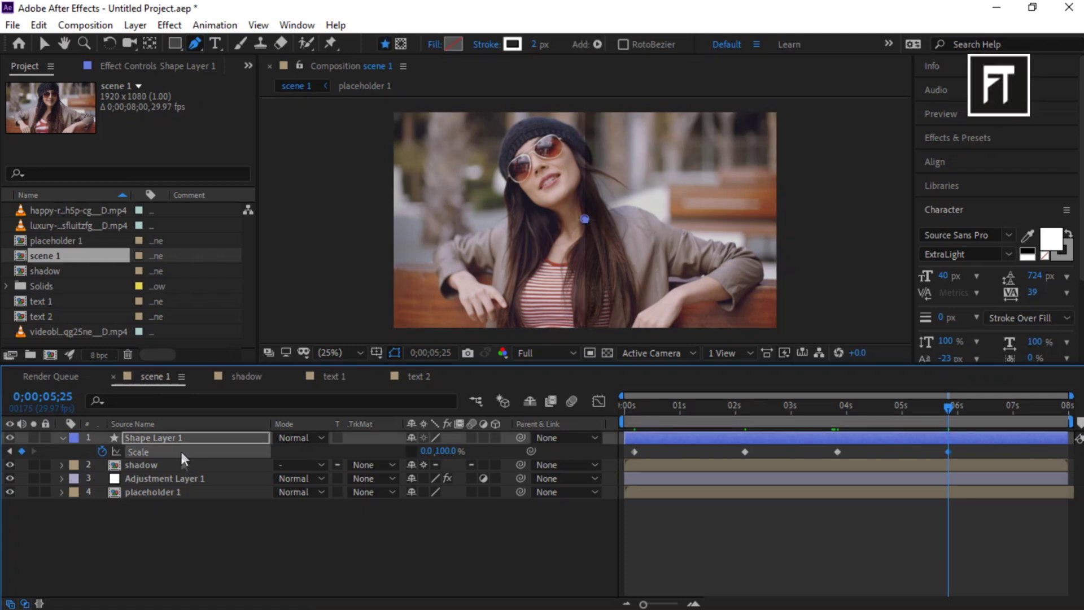
click(187, 437)
- Keyframe the line's Opacity at 0% at frame 5
key(t)
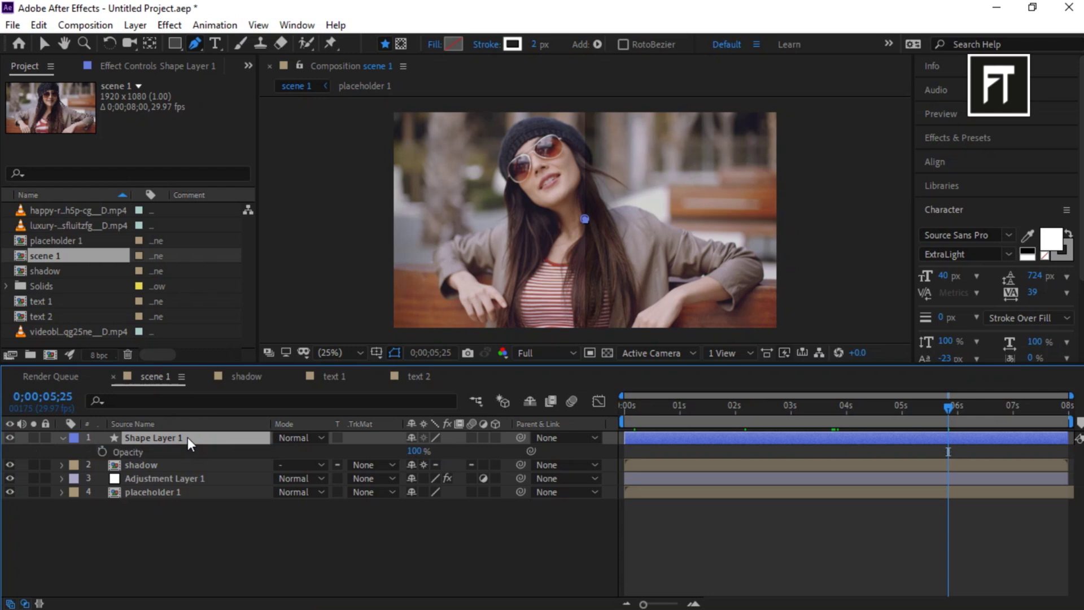
drag(642, 410, 634, 411)
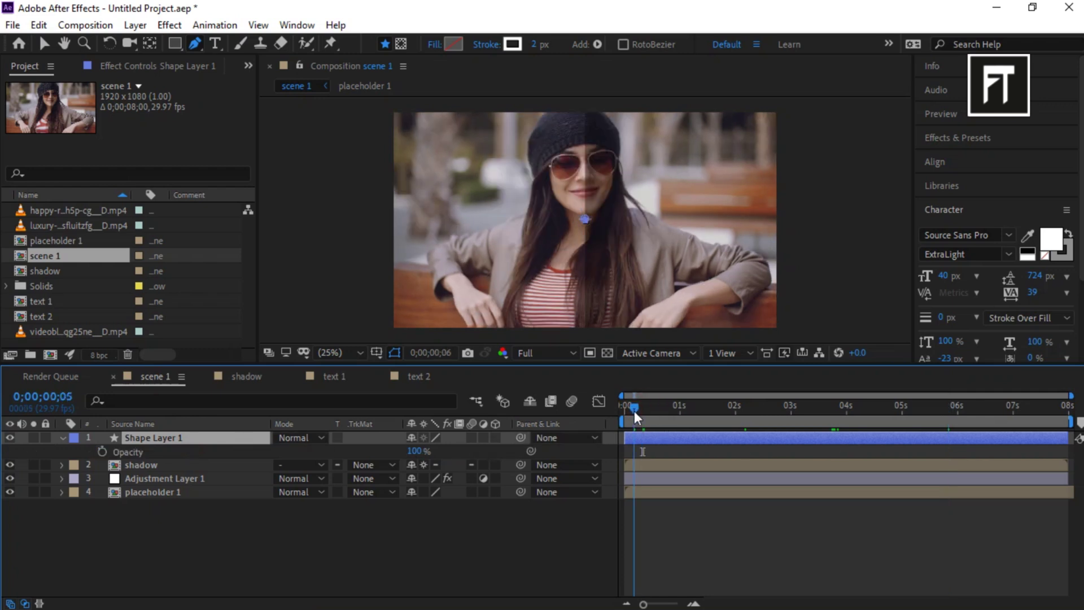
click(102, 451)
click(416, 451)
text(0)
key(Return)
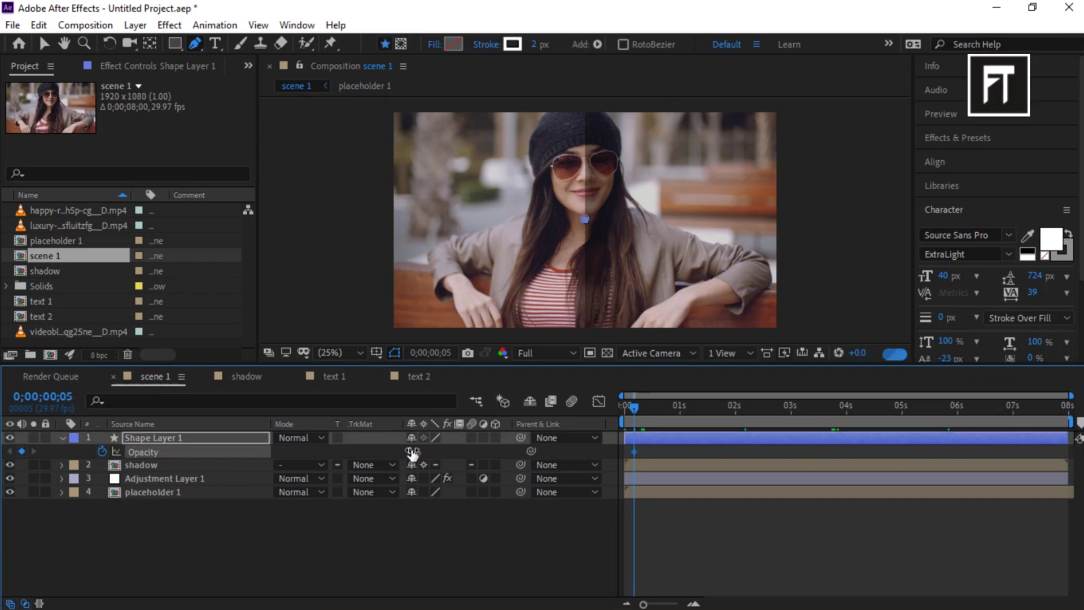
- Raise Opacity to 100% at two seconds, hold it at 3;25, and return to 0% at 5;25
click(252, 435)
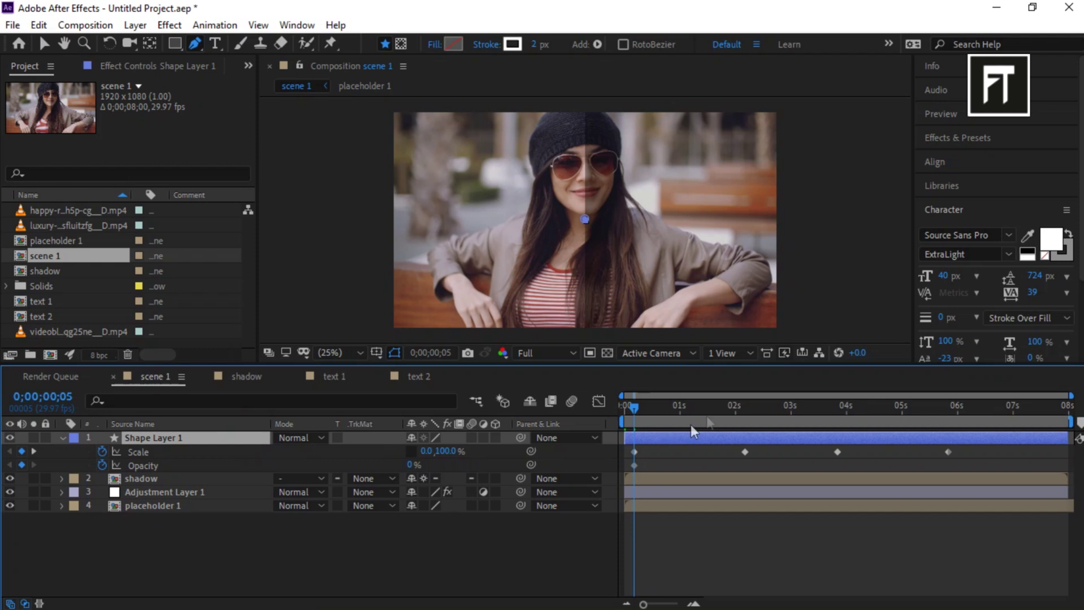
click(743, 406)
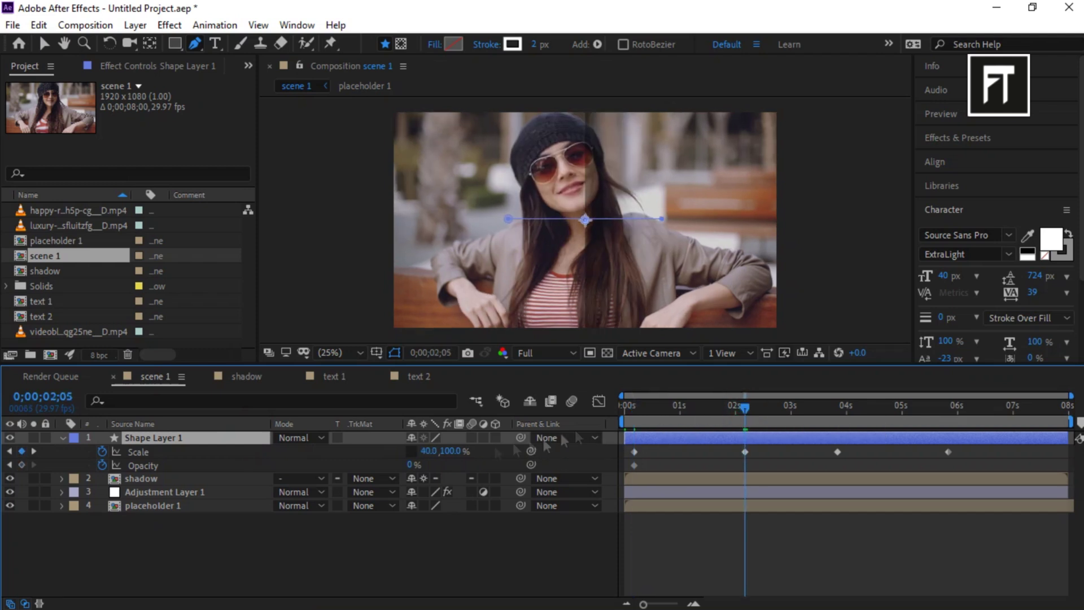
drag(414, 464, 452, 464)
click(838, 406)
click(21, 465)
click(952, 417)
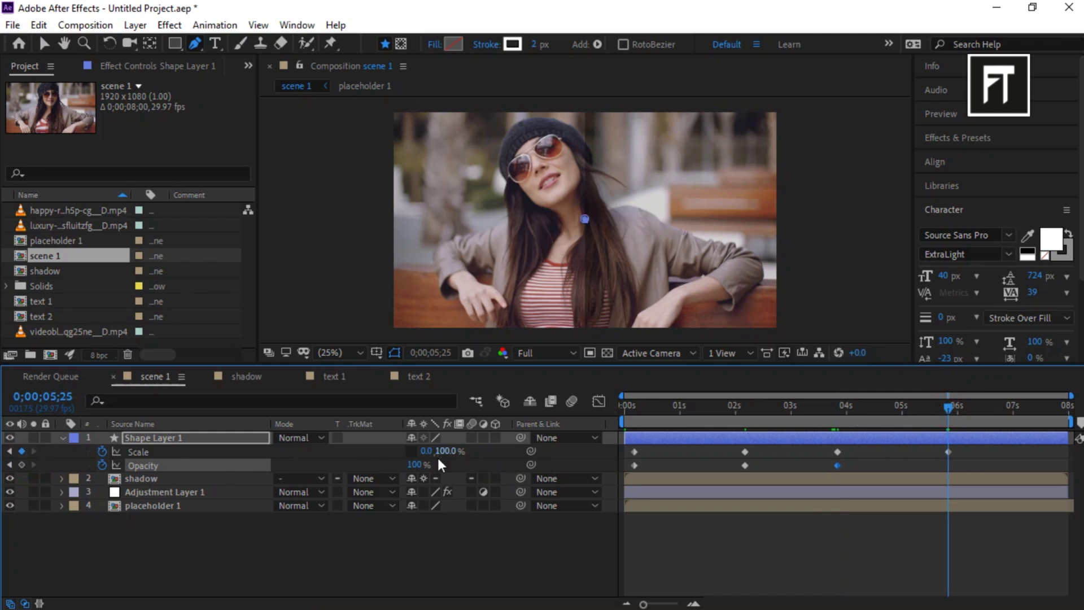
click(418, 464)
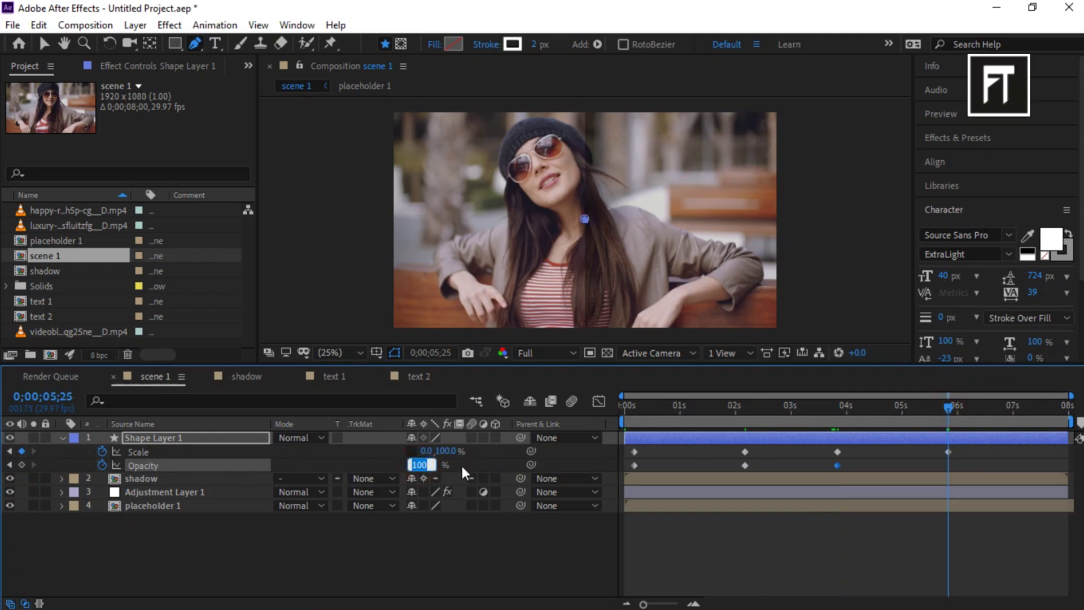
key(Return)
- Add the text 1 and text 2 compositions into the scene 1 timeline
click(62, 438)
click(778, 405)
click(316, 545)
click(52, 302)
drag(54, 307, 169, 436)
drag(40, 316, 170, 449)
- Position text 1 at 960,468 above the line and text 2 at 960,584 below
shift+click(161, 442)
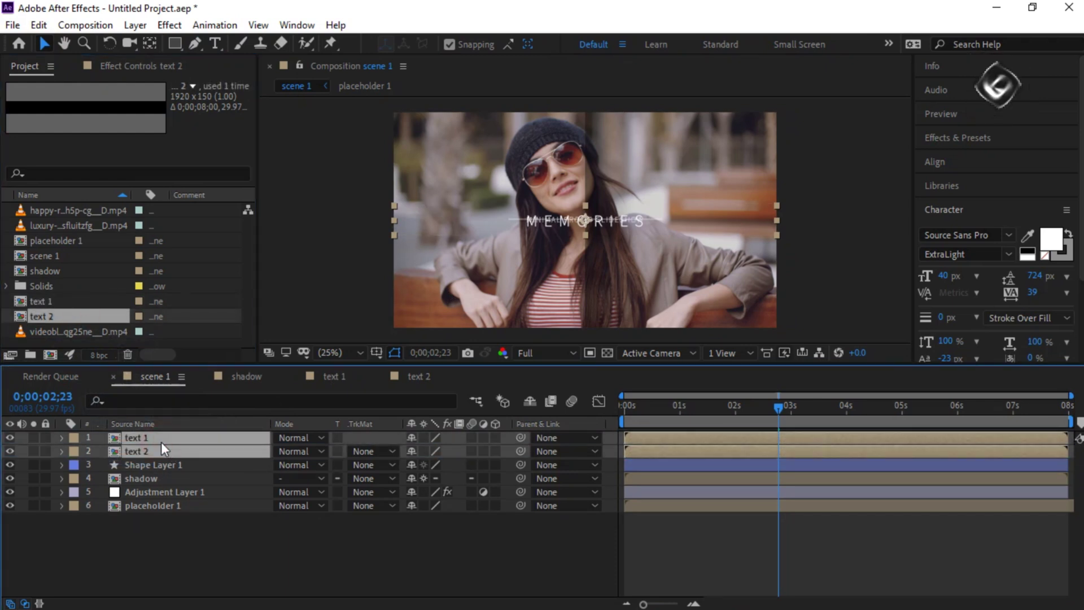
key(p)
click(212, 551)
drag(432, 450, 389, 446)
drag(441, 477, 321, 565)
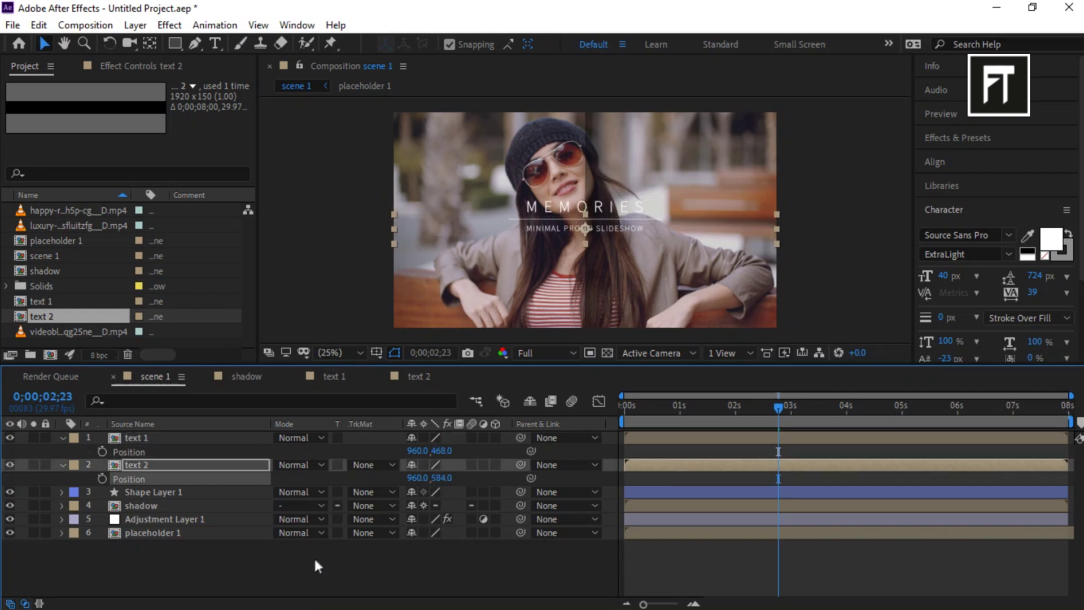
- Collapse both text layers and close the shadow and text composition timelines
click(62, 438)
click(62, 452)
click(203, 550)
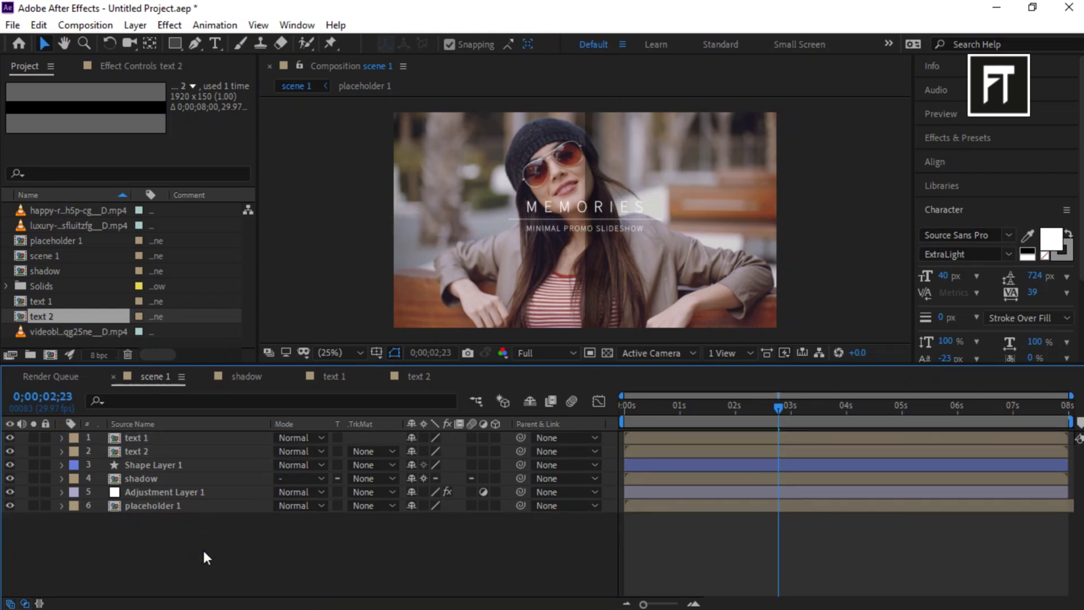
click(48, 346)
click(203, 376)
click(203, 376)
click(203, 376)
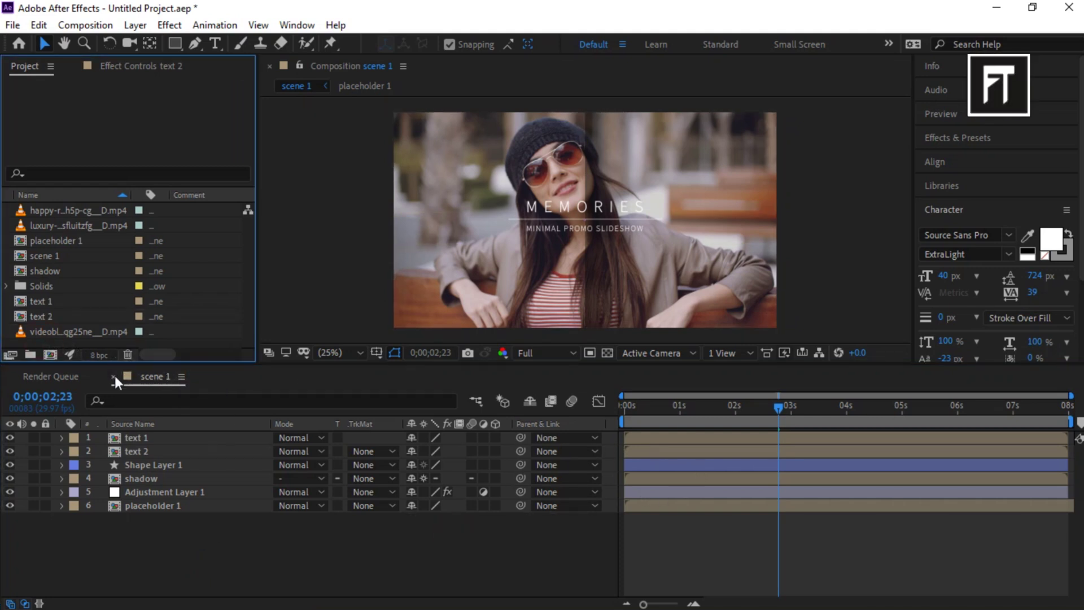
- Create a composition named Main with height 1080 and a 30-second duration
click(51, 354)
text(Main)
click(428, 212)
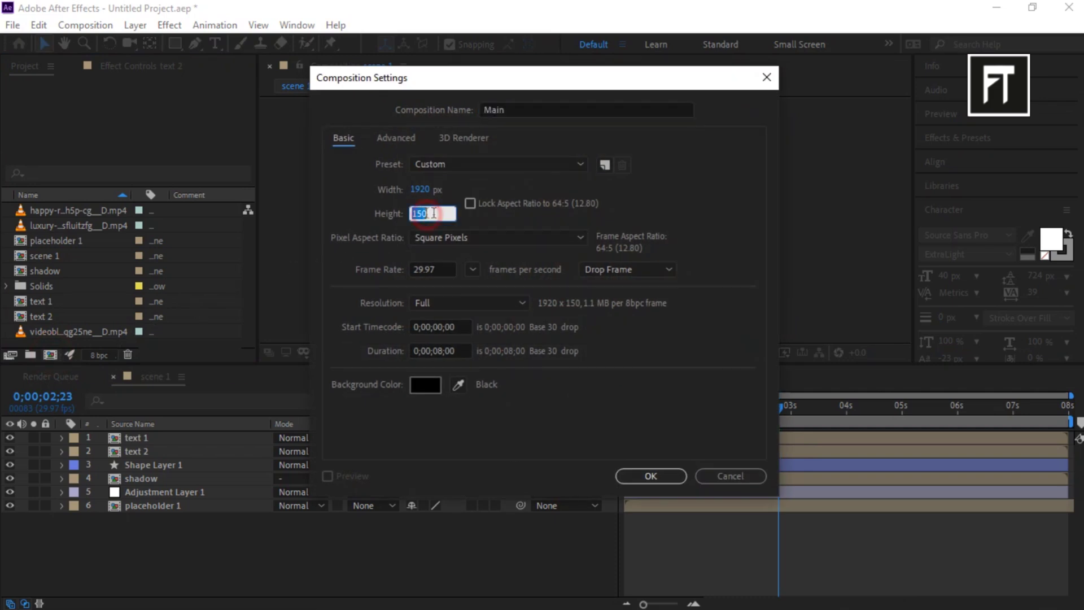
text(1080)
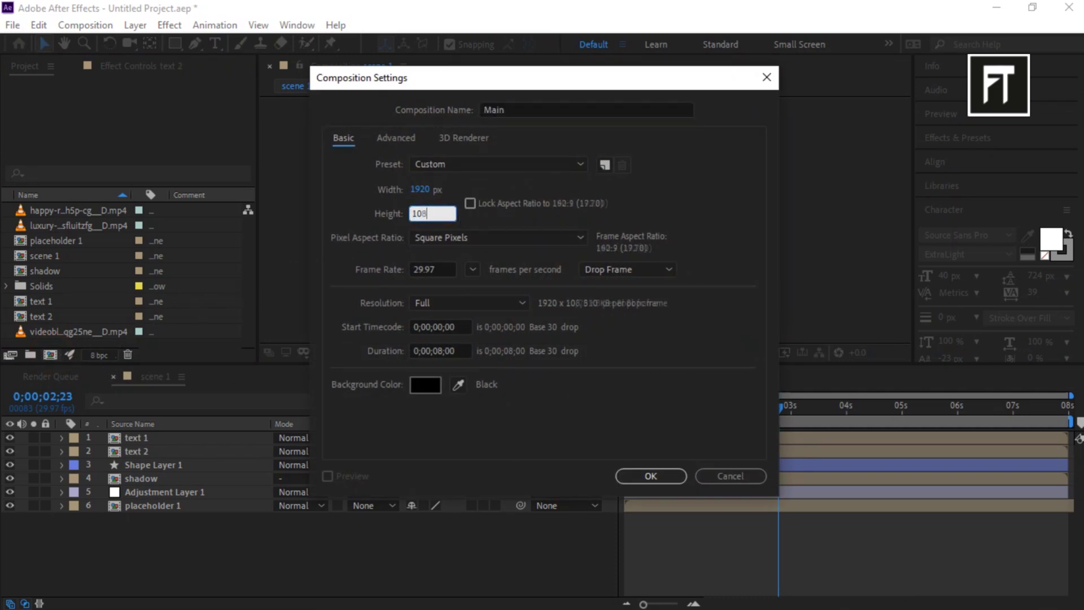
click(452, 349)
key(BackSpace)
key(BackSpace)
key(BackSpace)
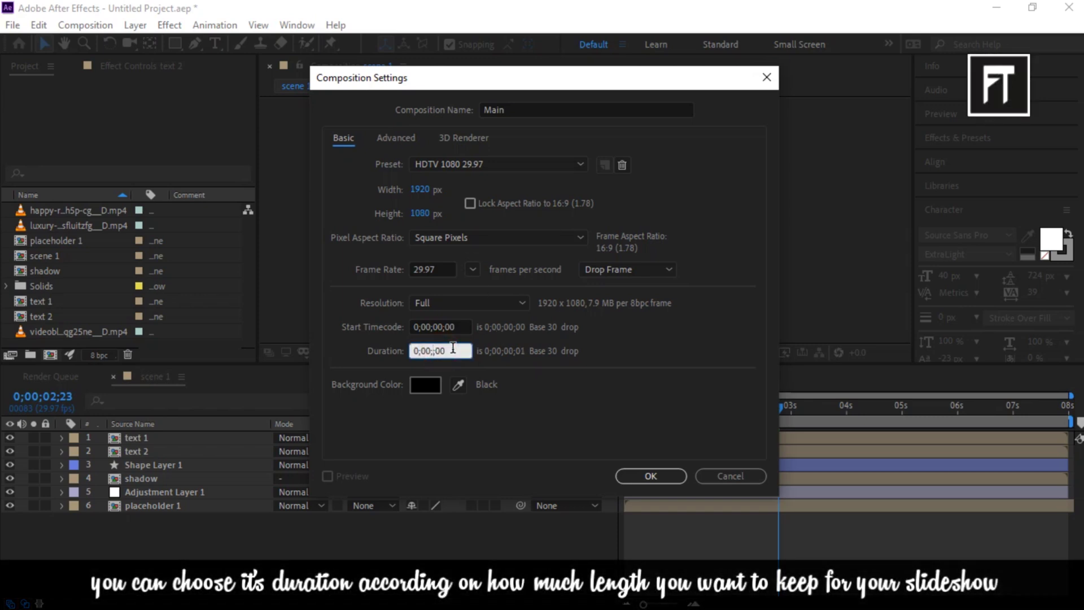
text(30)
click(662, 475)
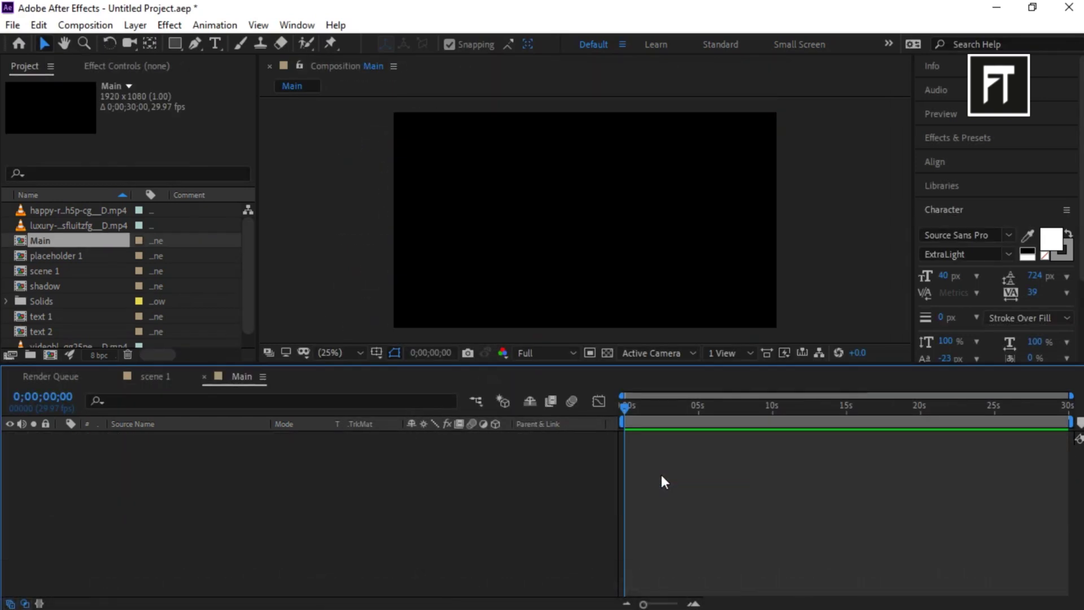
- Add scene 1 to Main, duplicate it, and show the proportional grid for masking
drag(51, 271, 167, 476)
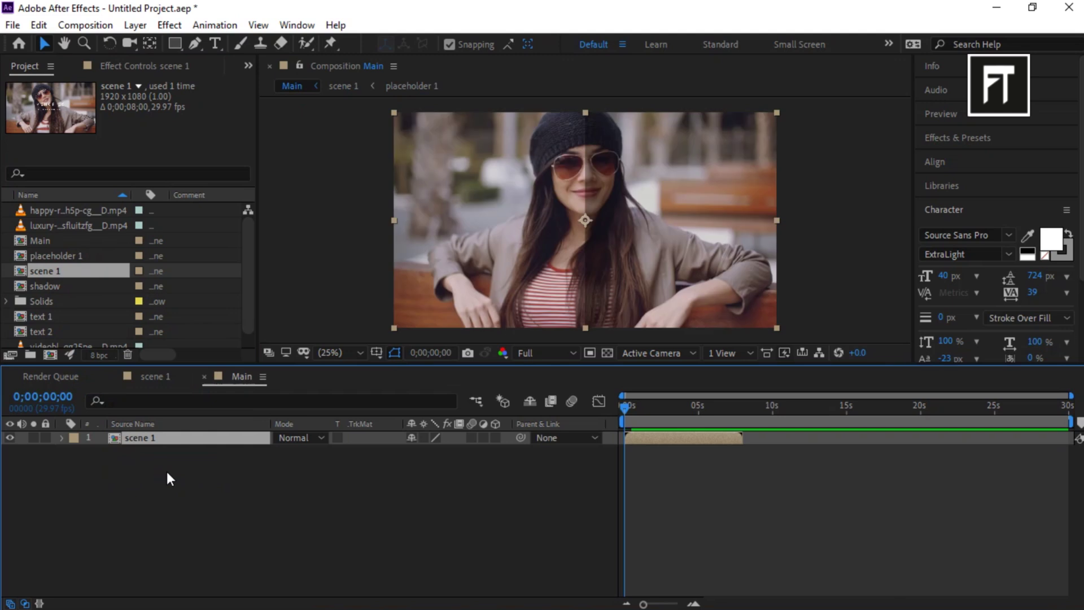
key(ctrl+d)
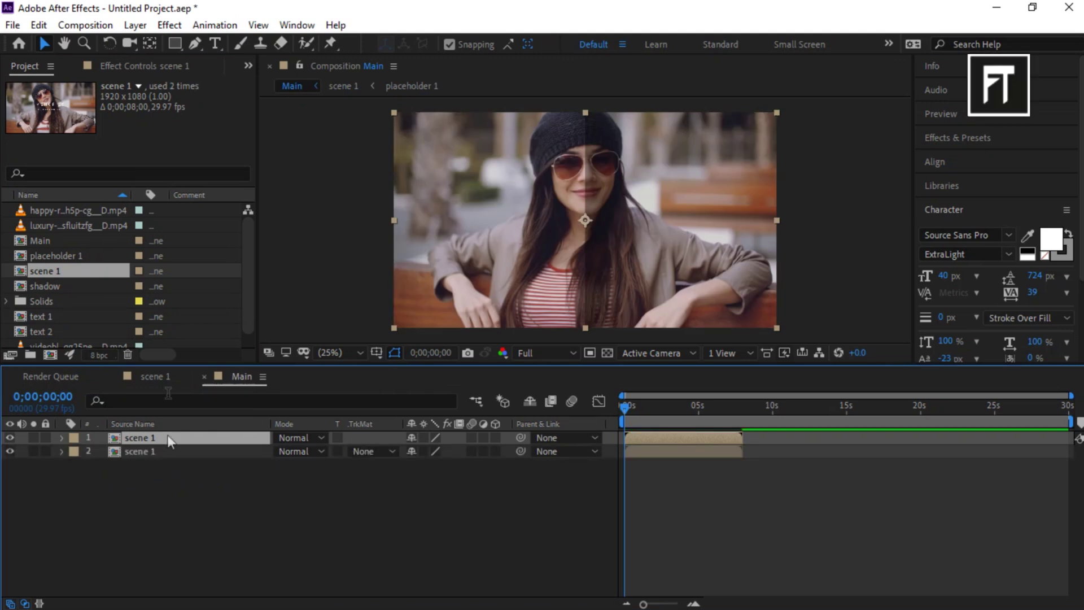
click(174, 44)
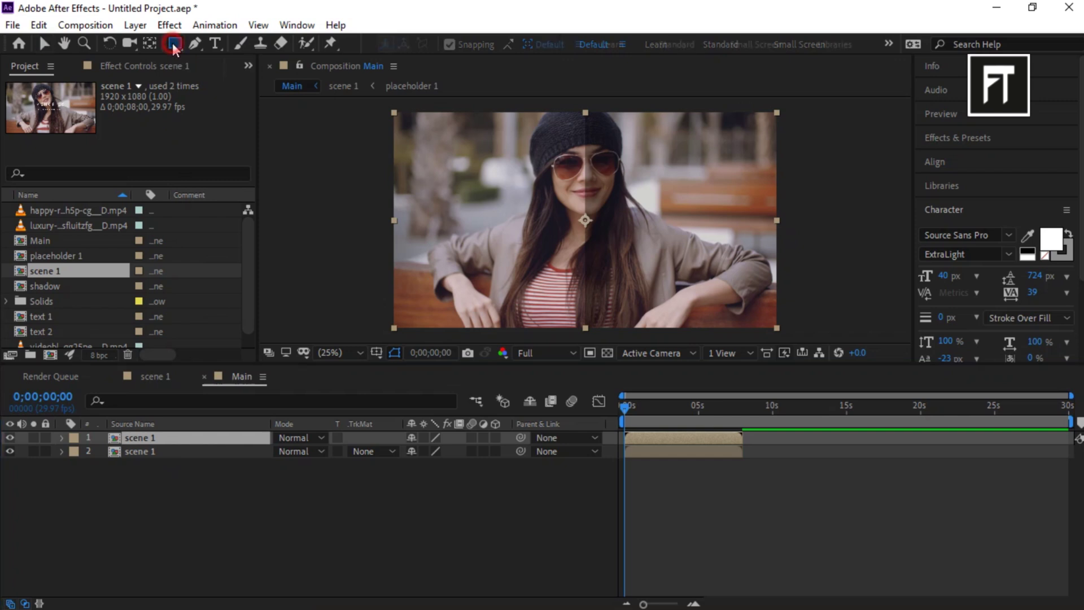
click(186, 438)
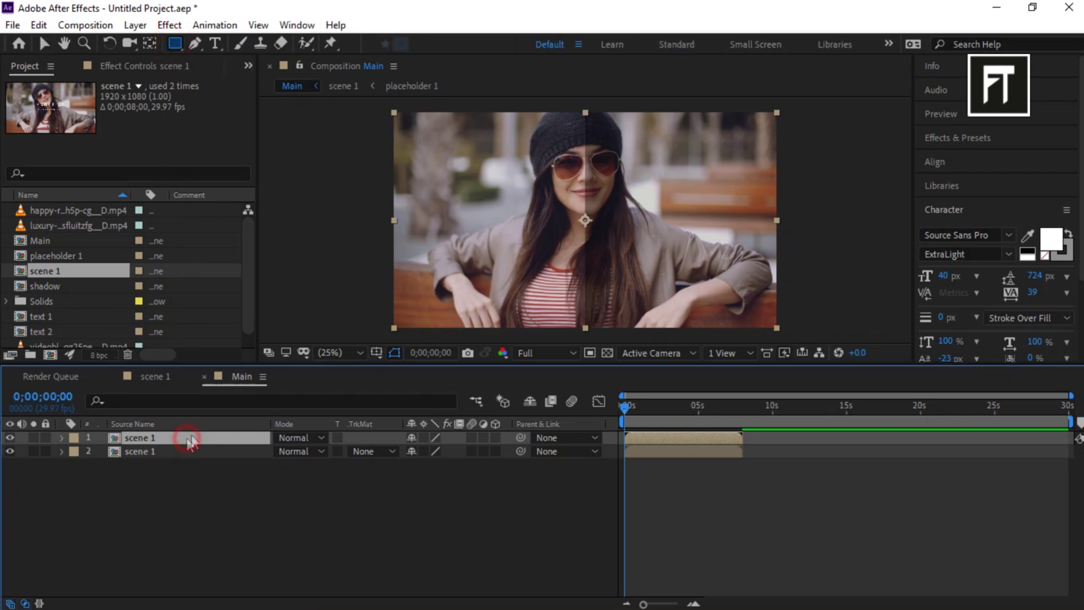
click(376, 352)
click(394, 388)
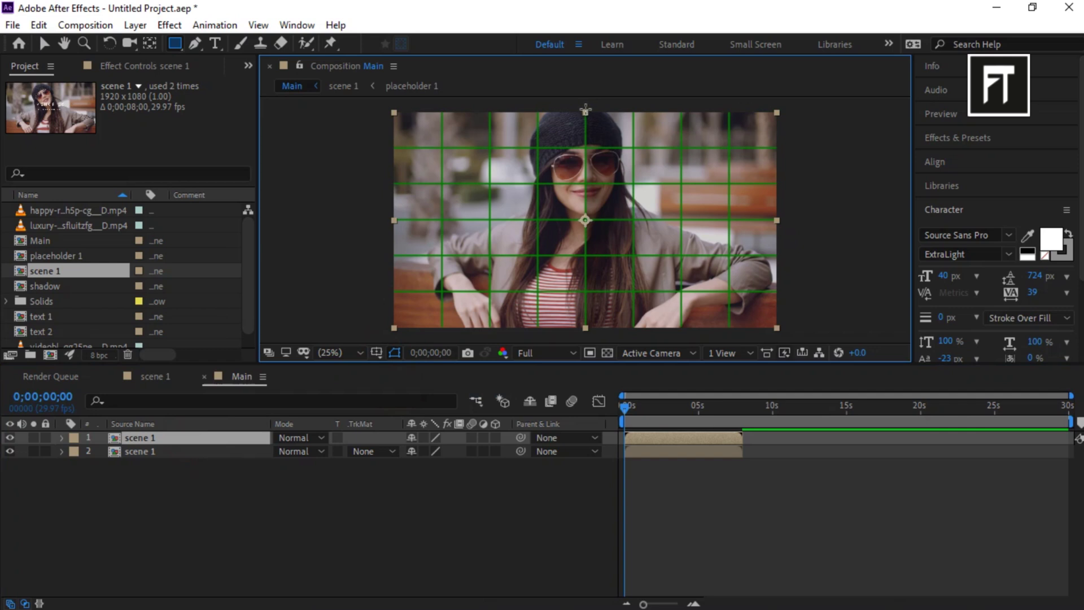
- Draw rectangle masks: the top layer on the left half, the second on the right half
drag(586, 107, 391, 333)
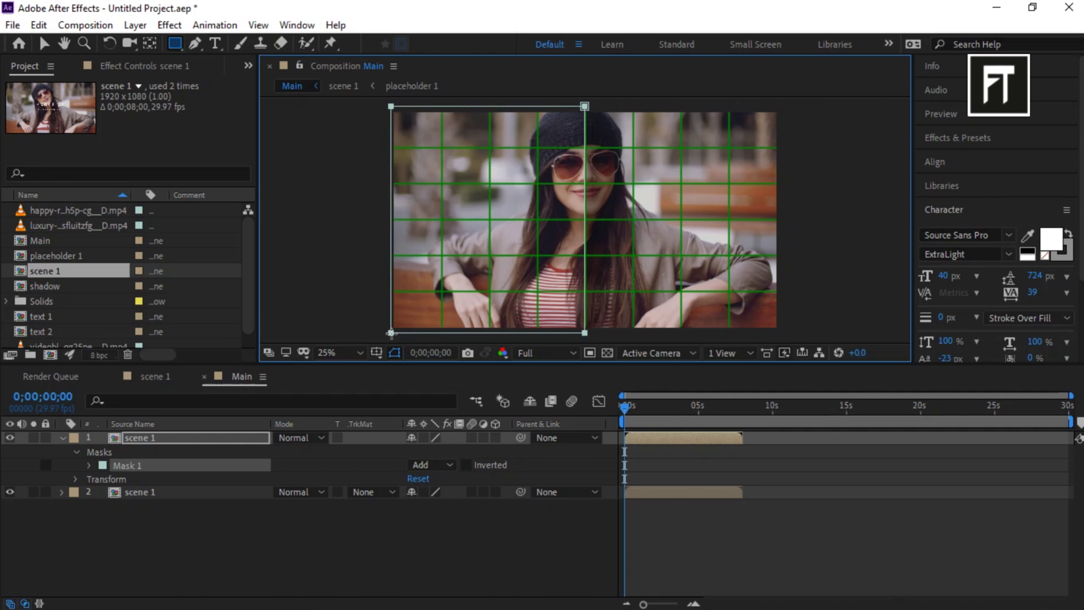
click(177, 489)
drag(586, 106, 778, 331)
- Hide the proportional grid, collapse both scene 1 layers, and deselect them
click(376, 353)
click(420, 387)
click(63, 438)
click(64, 452)
click(130, 501)
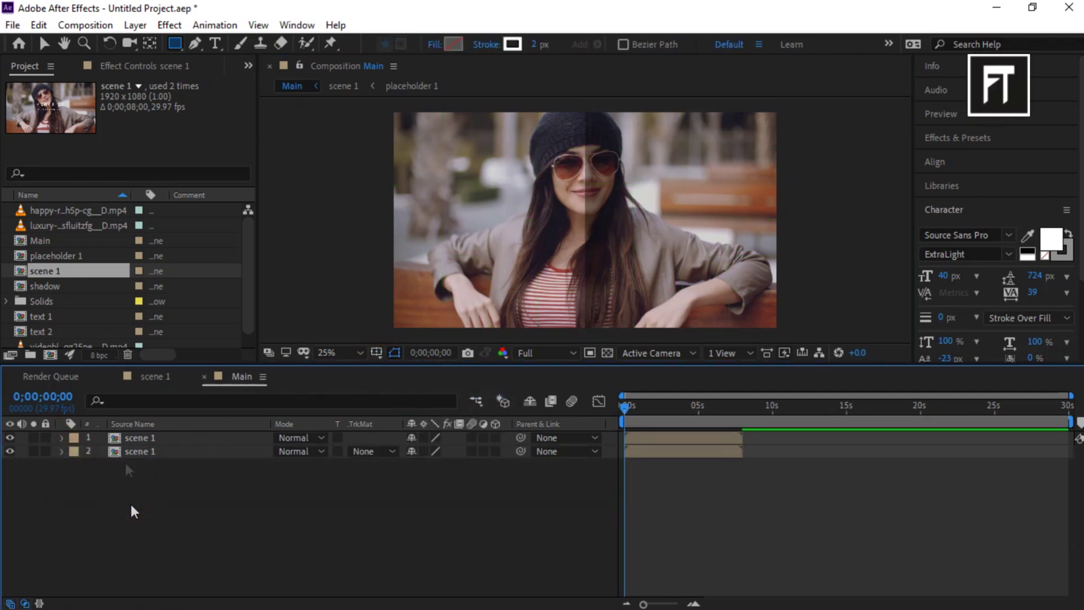
- Duplicate the scene 1 composition as scene 2 and open it
click(78, 280)
click(79, 272)
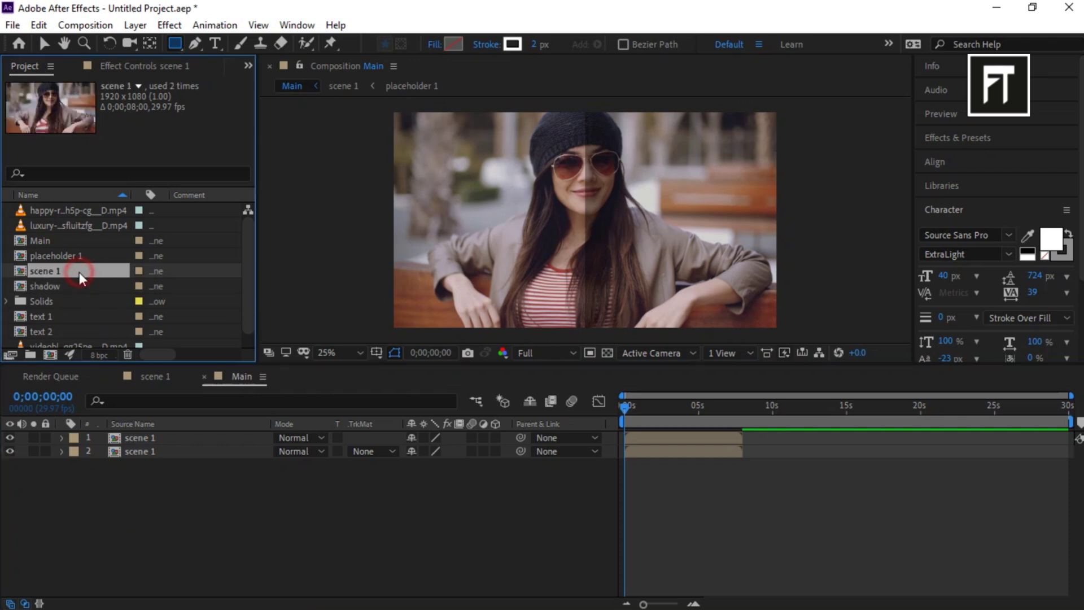
key(ctrl+d)
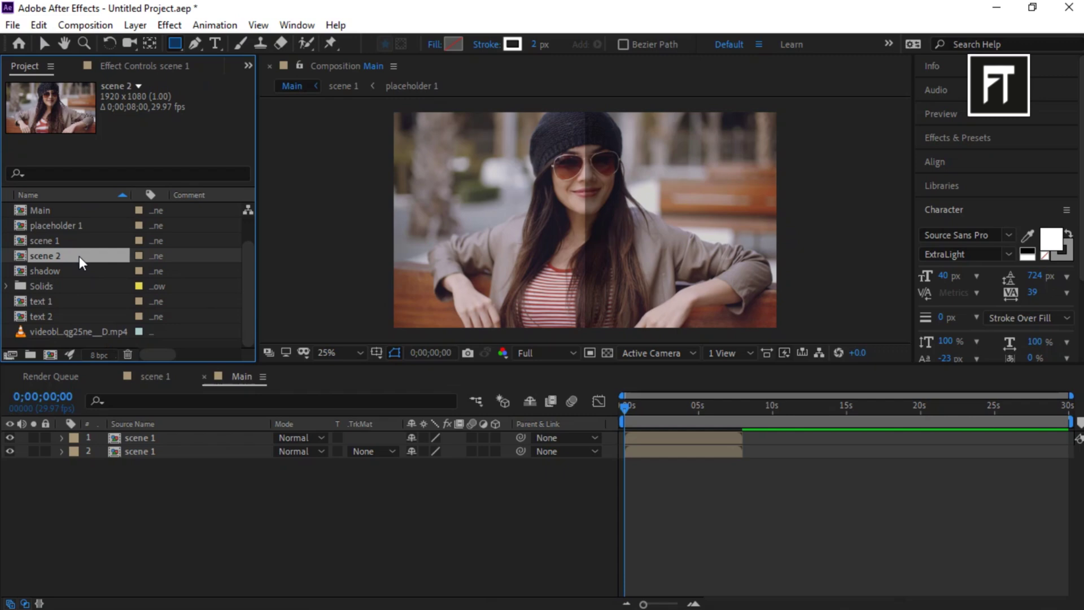
double_click(79, 256)
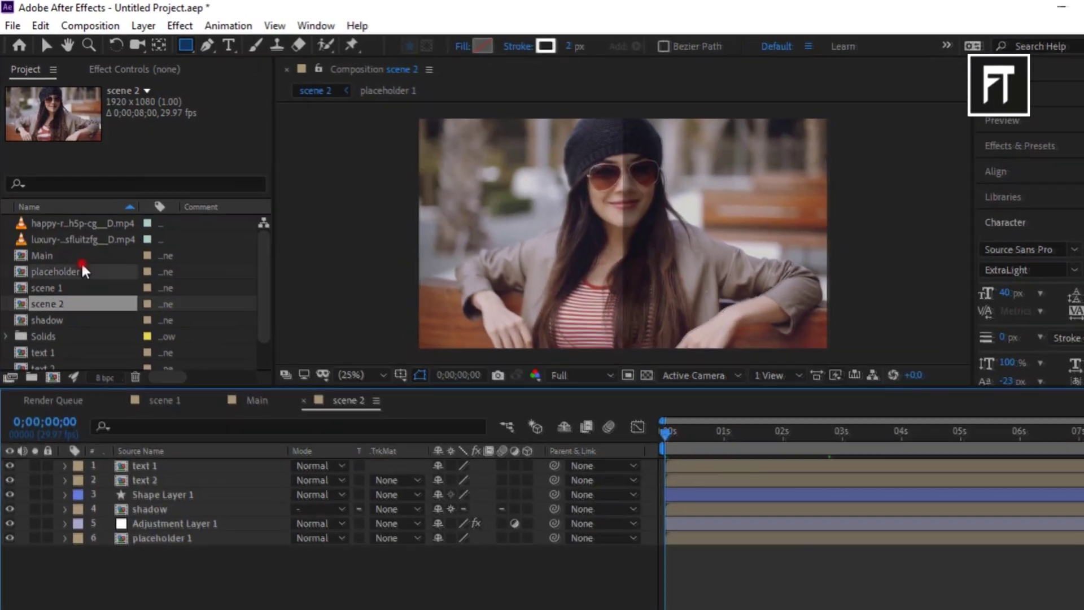
- Duplicate the placeholder as placeholder 2 and swap it into scene 2's placeholder layer
click(82, 266)
key(ctrl+d)
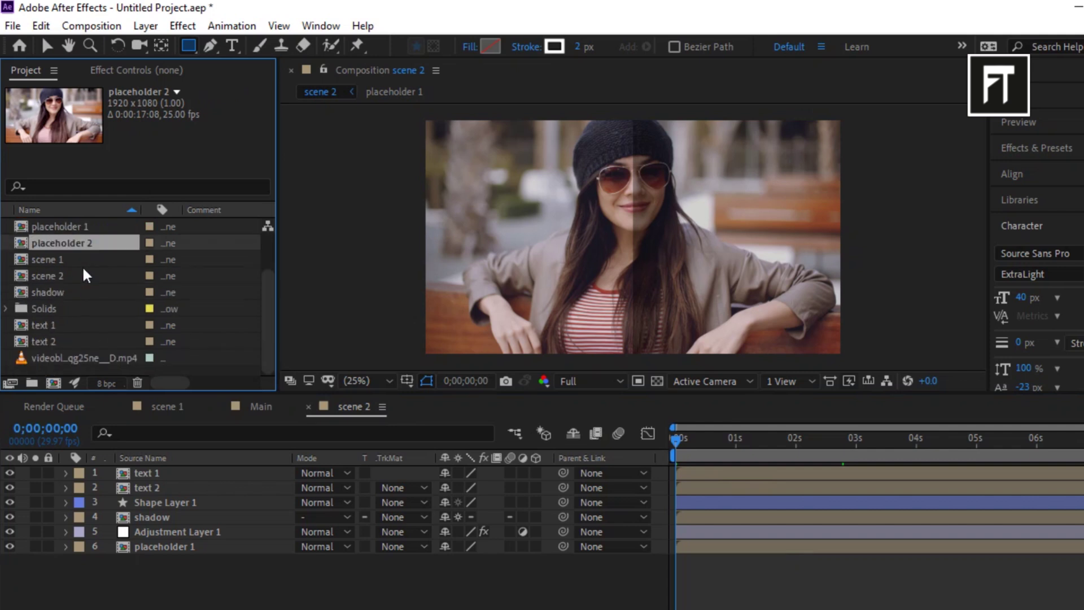
click(186, 543)
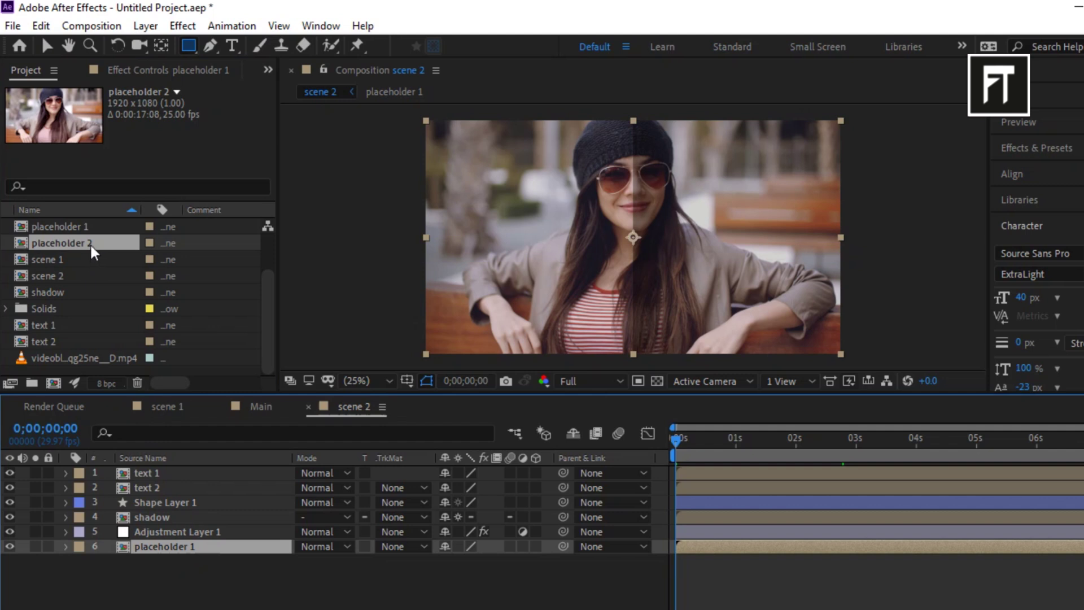
drag(89, 243, 195, 549)
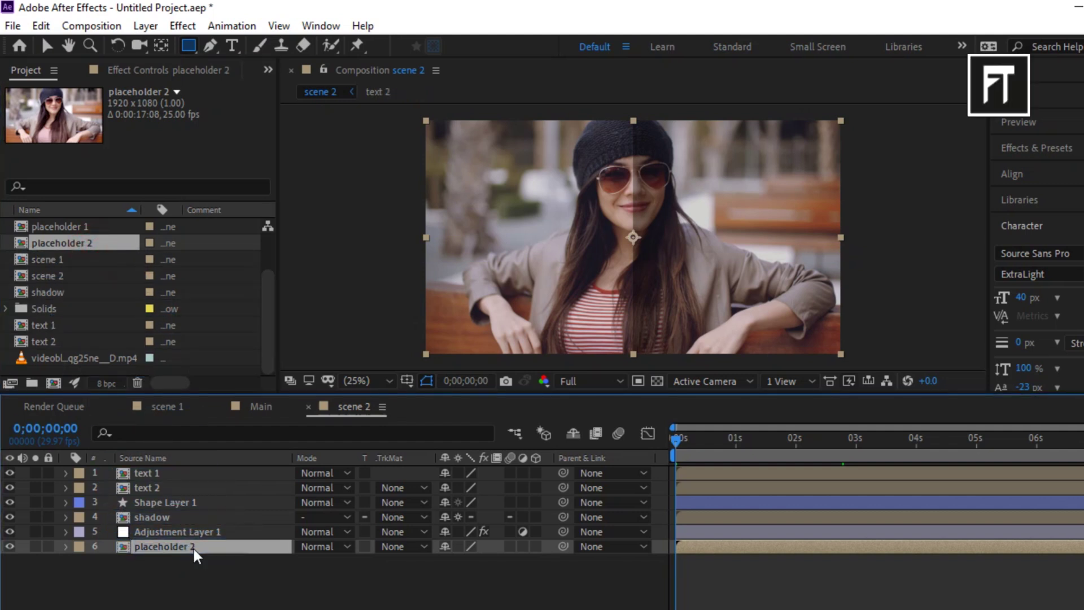
- Duplicate the text 1 and text 2 precomps to create text 3 and text 4
click(70, 323)
key(ctrl+d)
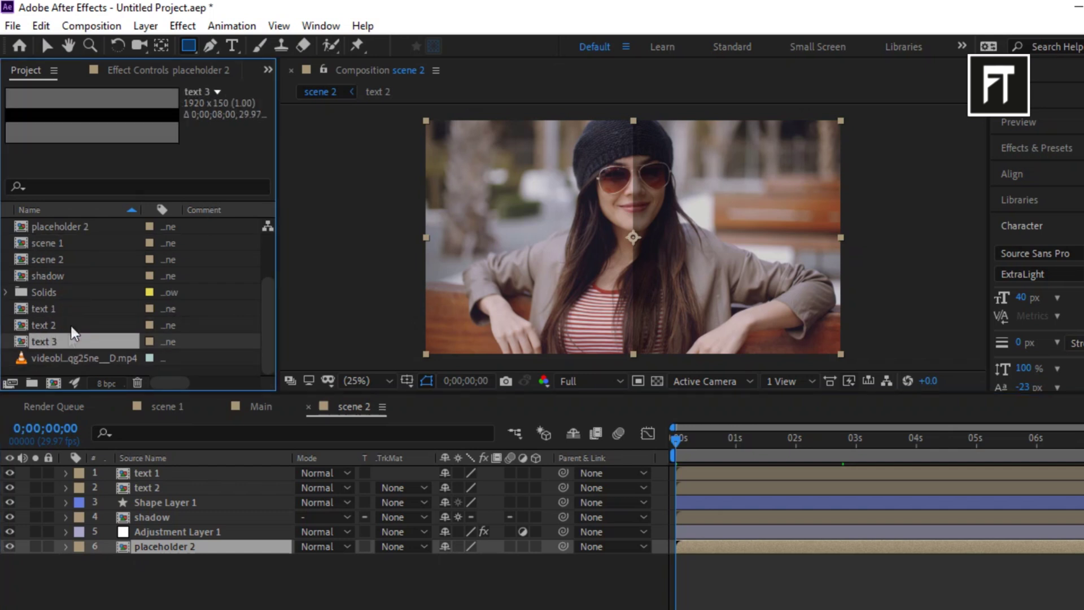
click(67, 328)
key(ctrl+d)
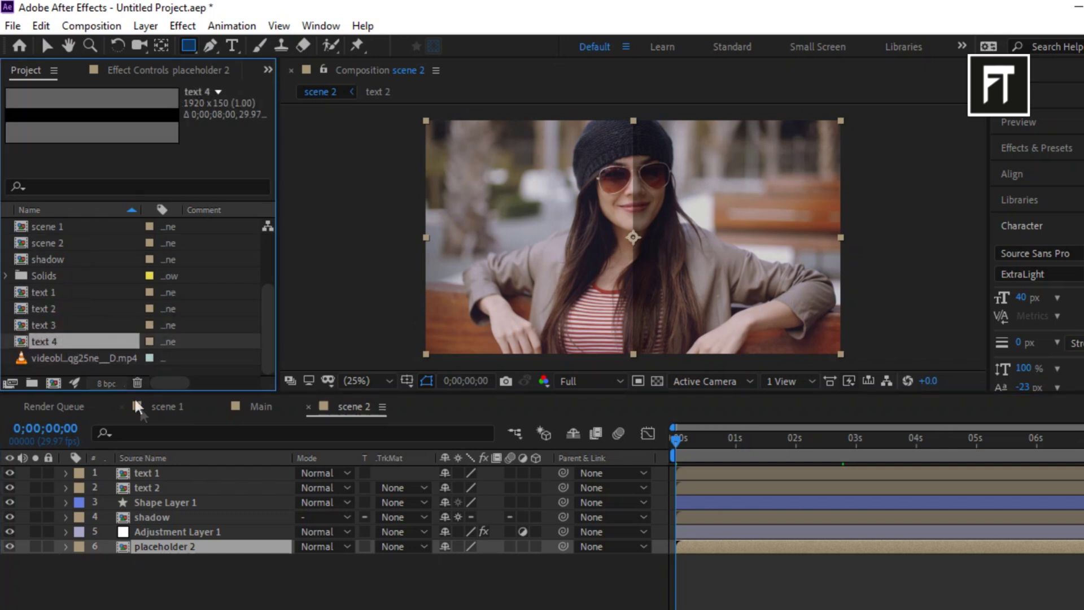
- Replace scene 2's text 1 and text 2 layers with text 3 and text 4
click(163, 473)
click(90, 324)
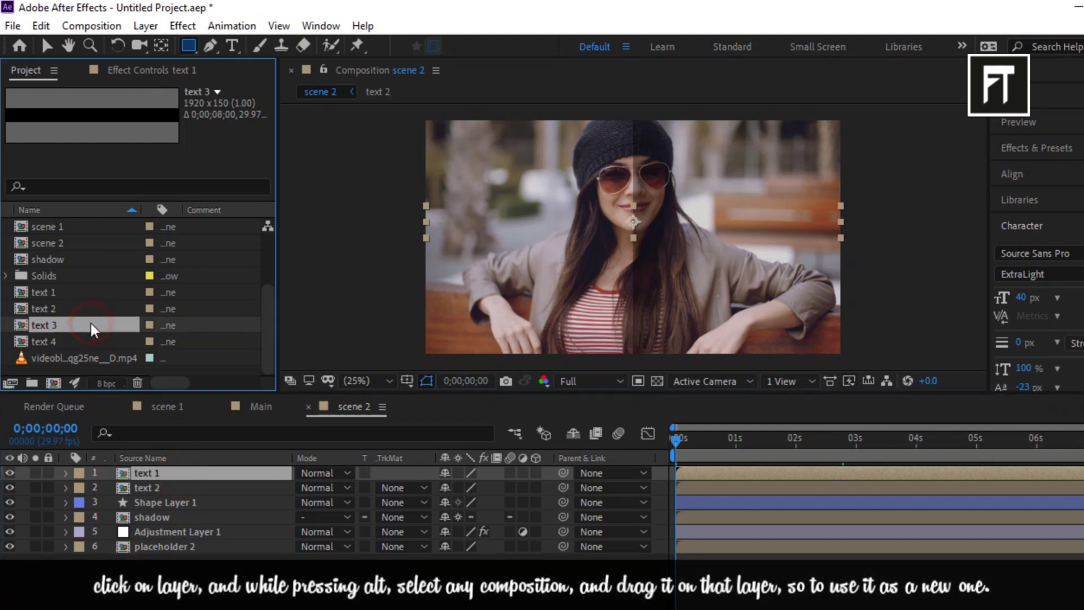
drag(77, 324, 178, 476)
click(180, 485)
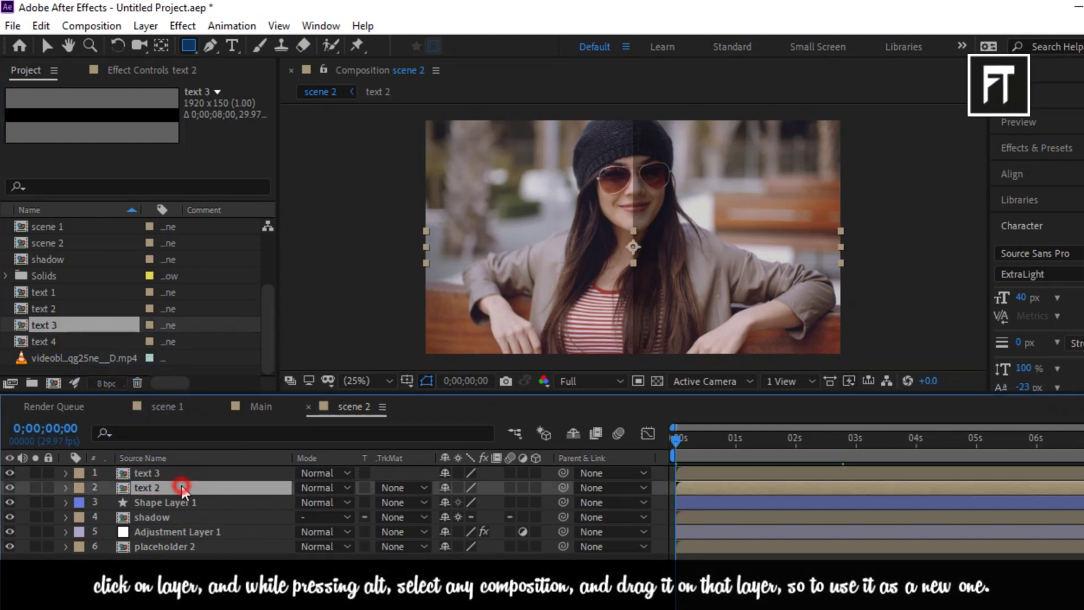
drag(78, 341, 160, 487)
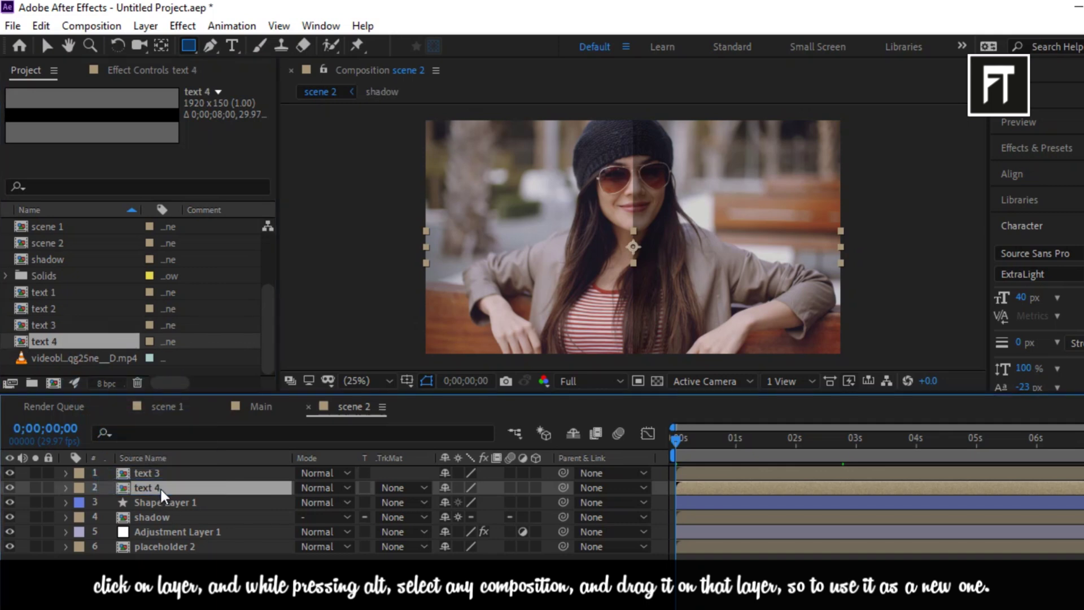
click(188, 570)
- In placeholder 2, replace the old video with the cliff-and-sea clip
double_click(189, 545)
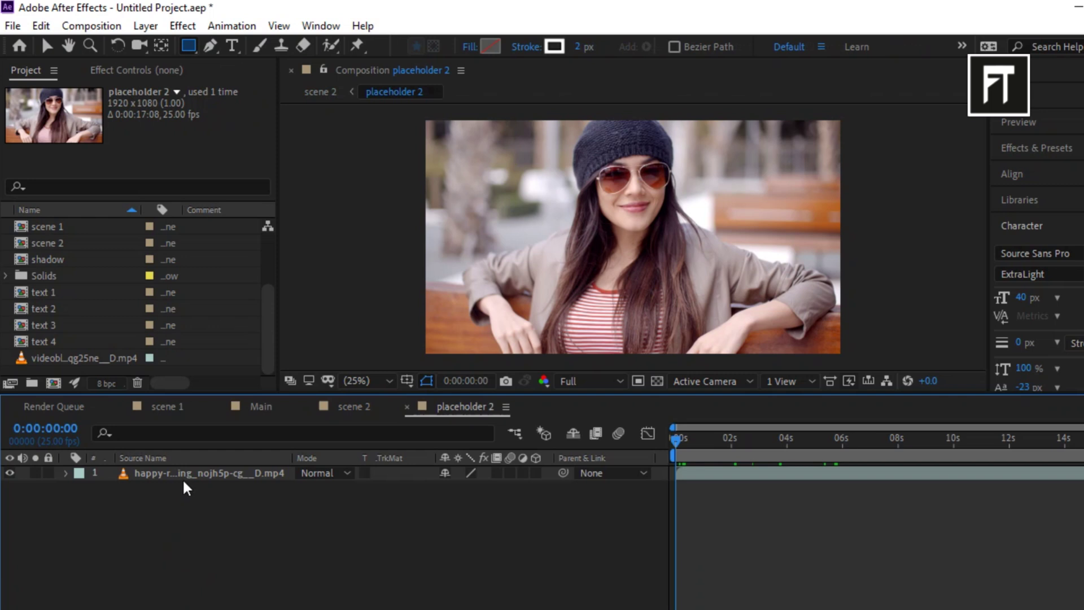
click(182, 478)
key(Delete)
drag(85, 357, 139, 517)
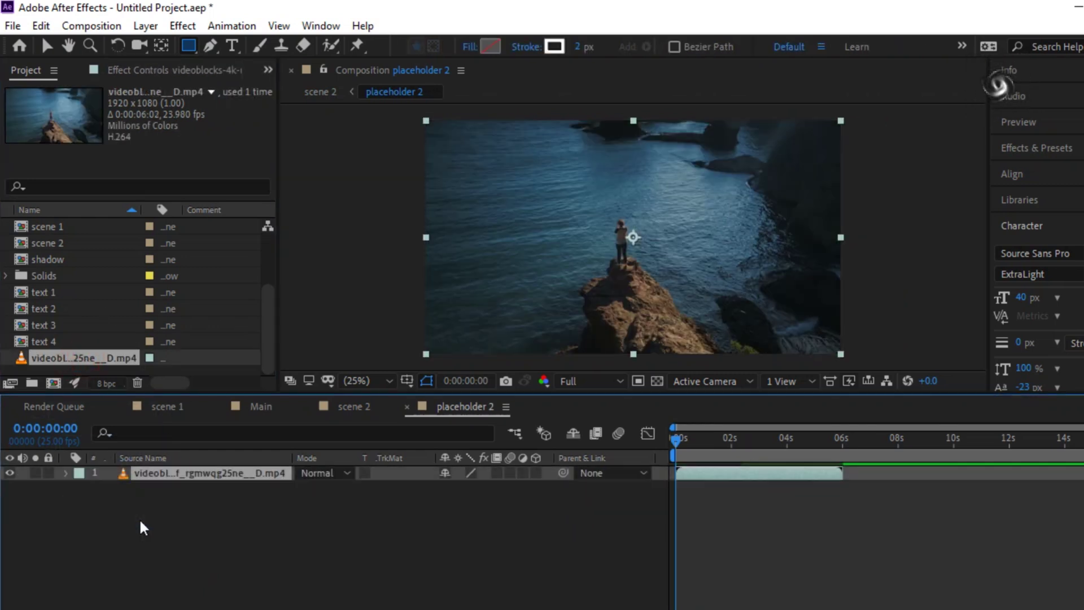
- Retype the titles as BRAND NEW and AFTER EFFECTS TEMPLATE in the text precomps
click(353, 408)
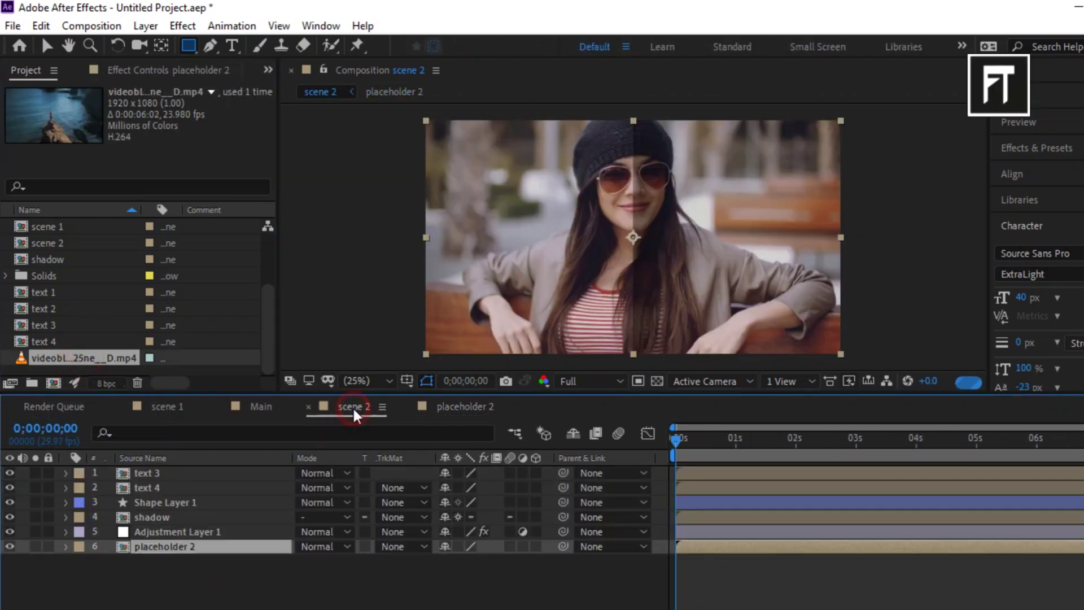
click(165, 470)
double_click(165, 473)
click(781, 441)
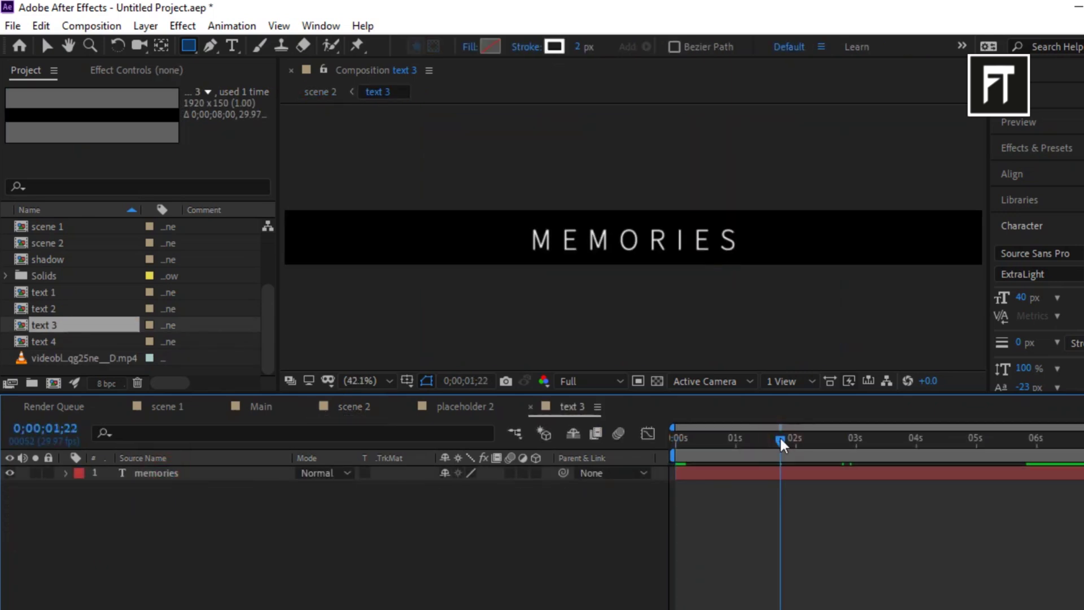
click(232, 46)
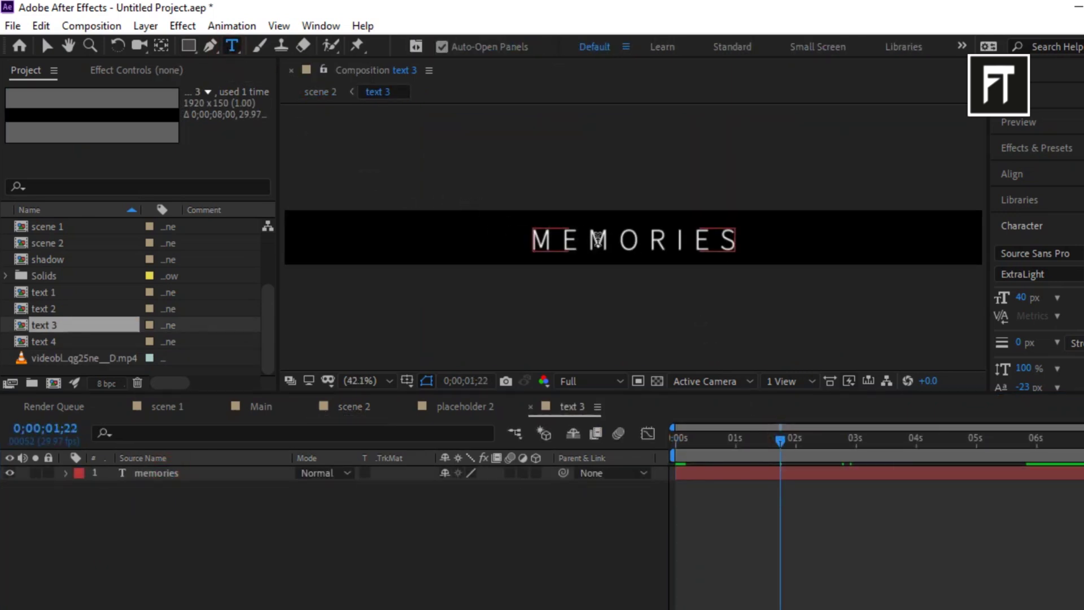
double_click(597, 240)
text(brand new)
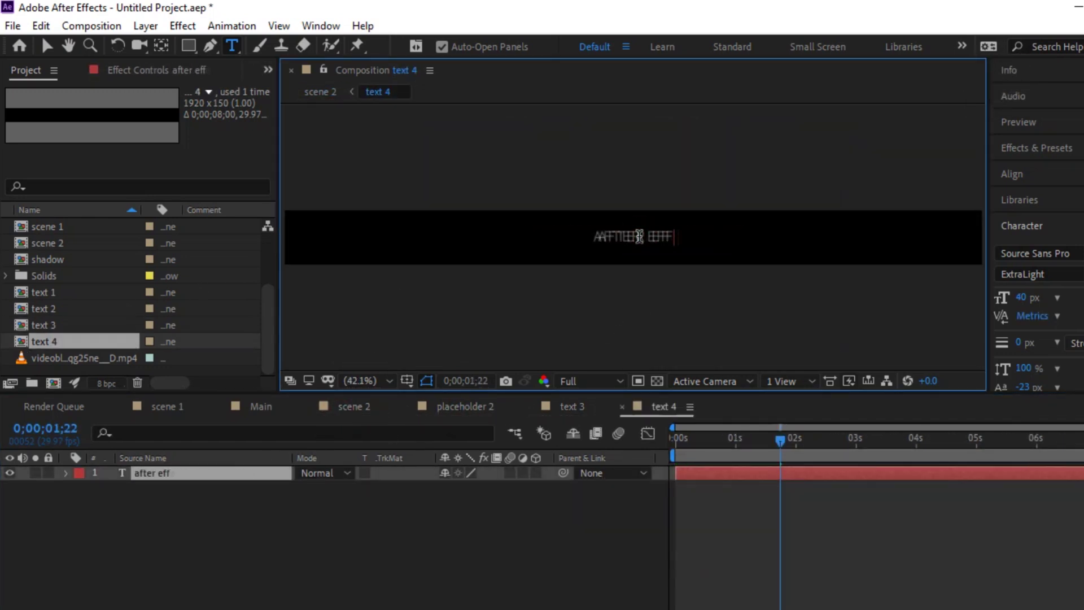
text(ects template)
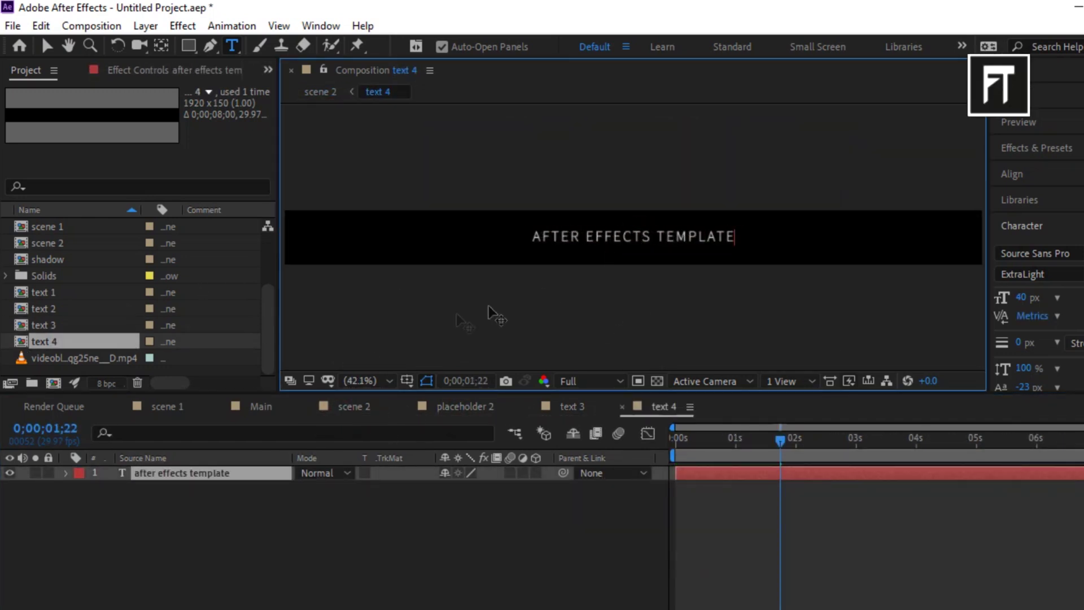
- Return to scene 2 and check the new titles at 1;26
click(350, 406)
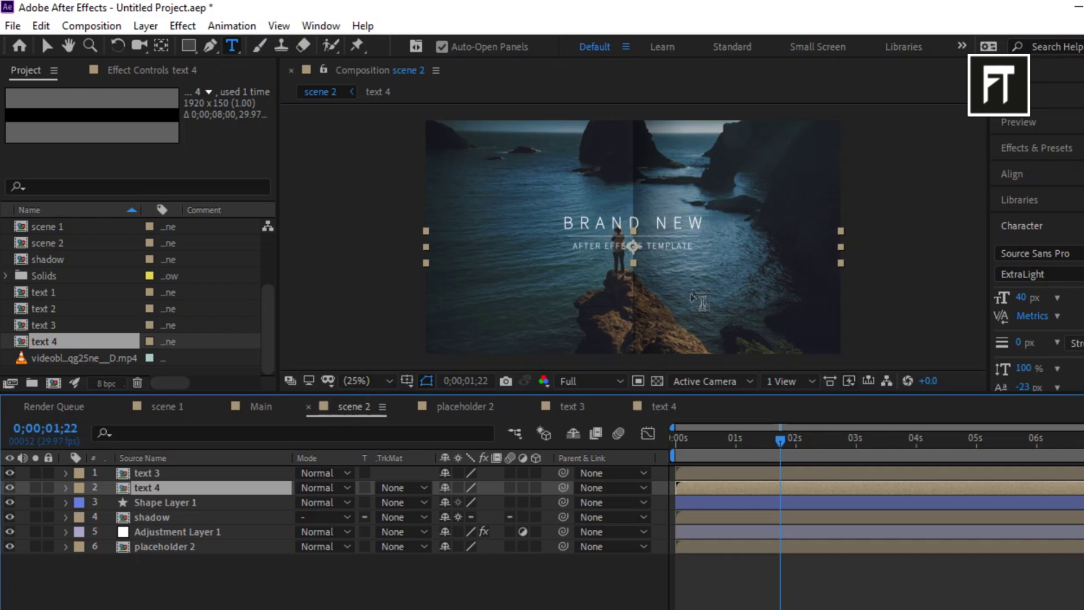
click(779, 439)
drag(765, 438, 771, 438)
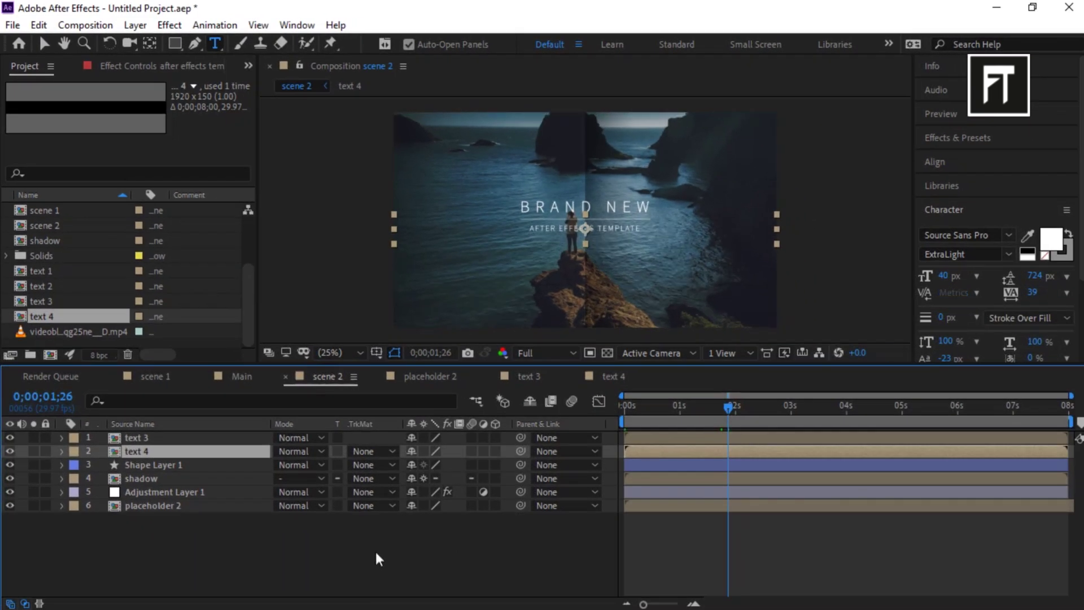
click(396, 583)
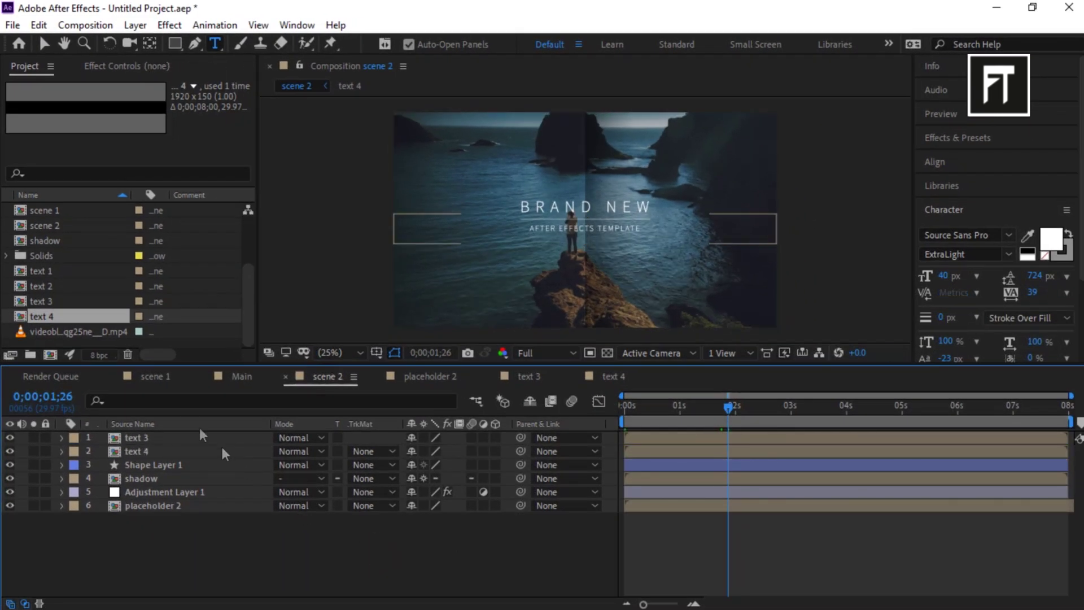
- Add scene 2 to the Main comp and duplicate it
click(242, 376)
scroll(91, 285, up, 2)
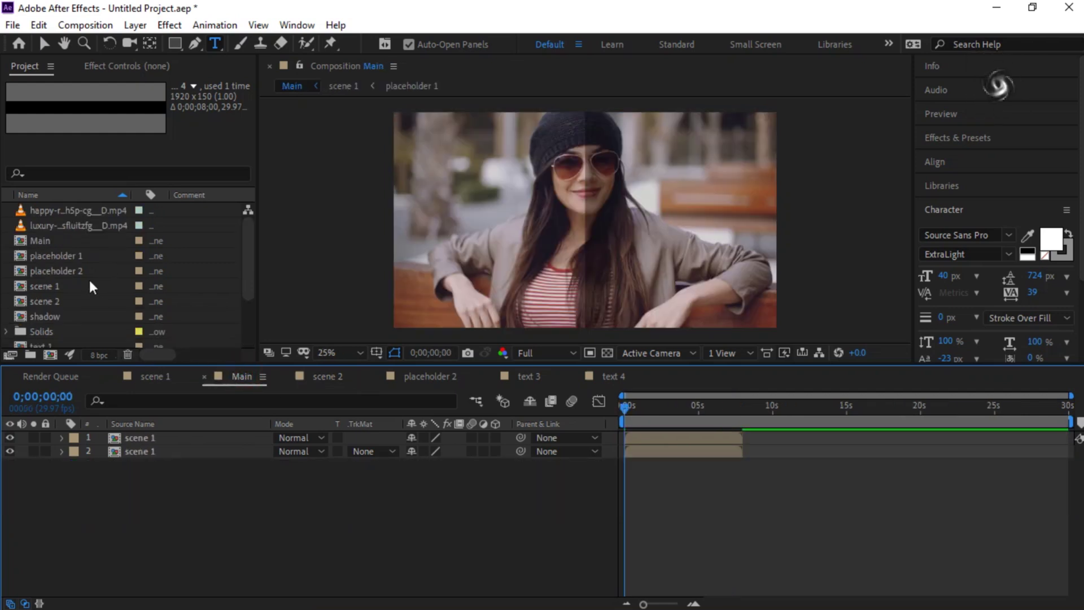
drag(60, 301, 144, 470)
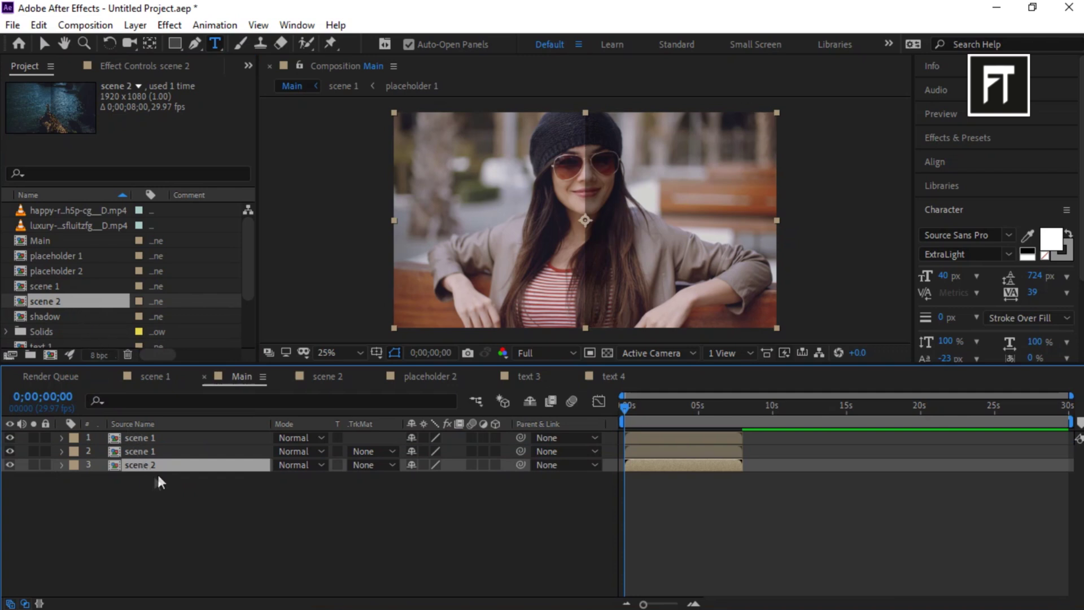
key(ctrl+d)
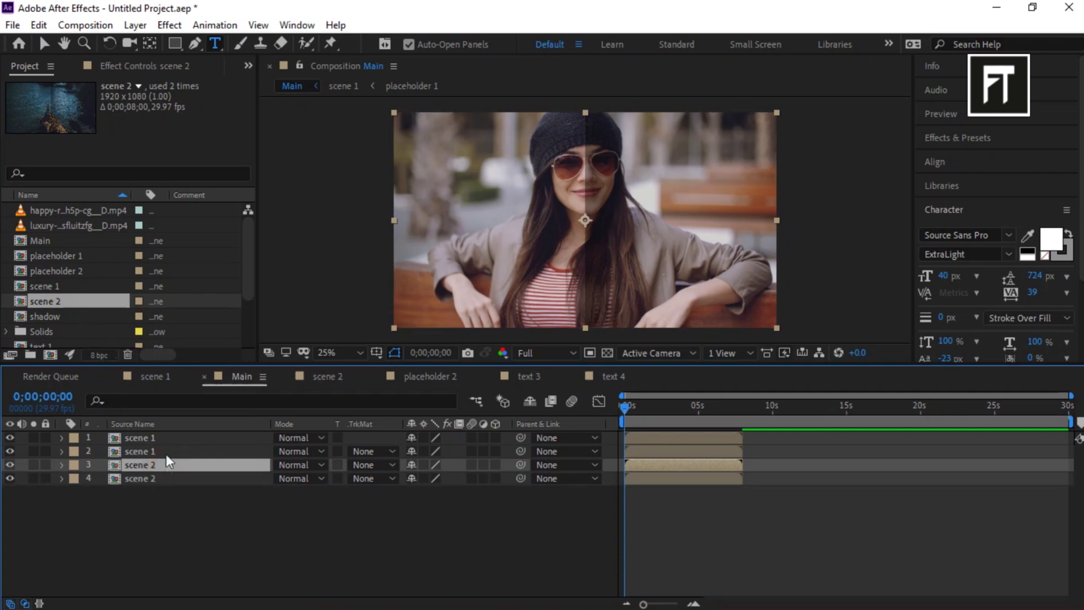
- Copy the top scene 1 layer's half mask onto the first scene 2 layer
click(156, 438)
click(62, 438)
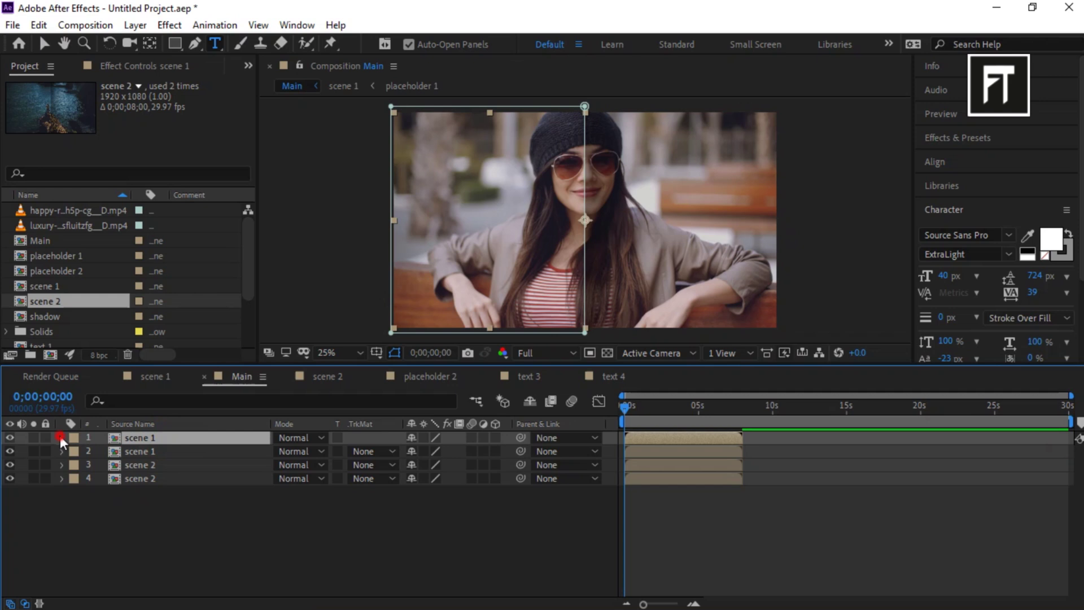
click(137, 451)
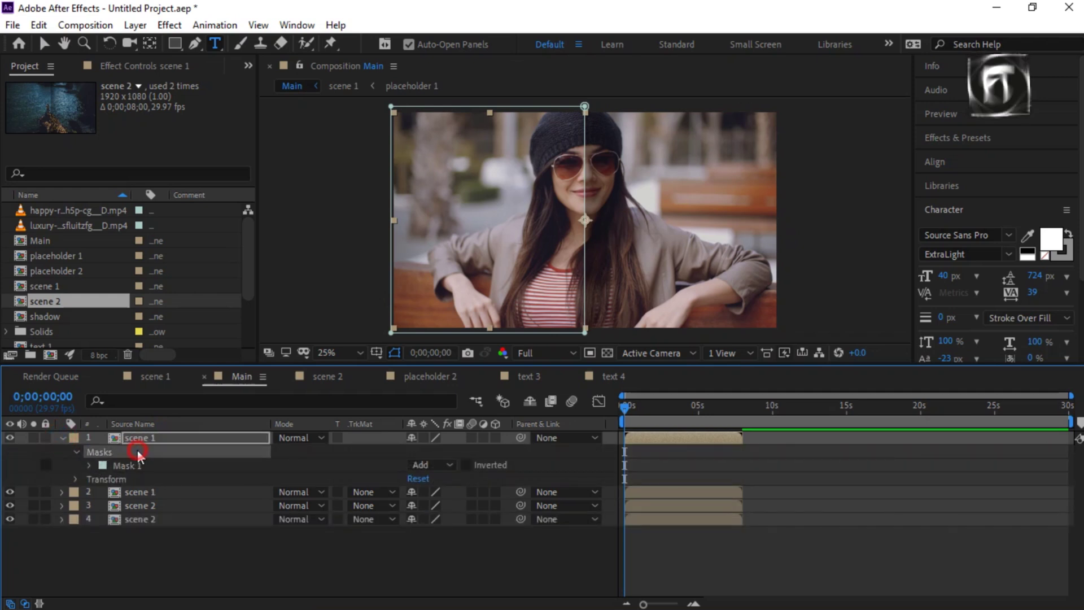
click(151, 508)
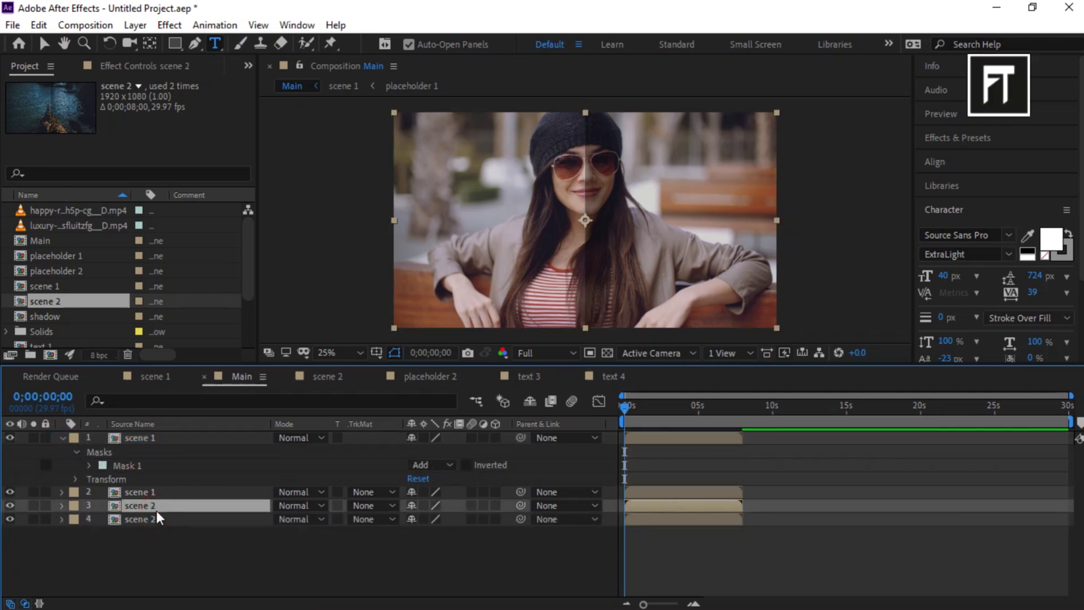
key(ctrl+v)
- Copy the second scene 1 layer's half mask onto the second scene 2 layer
click(148, 492)
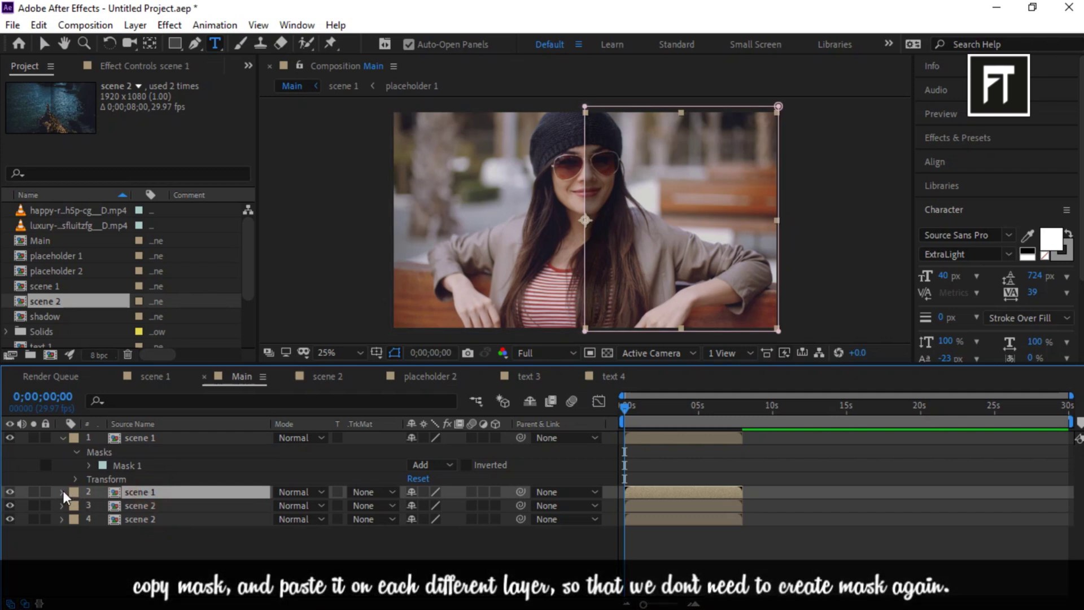
click(61, 492)
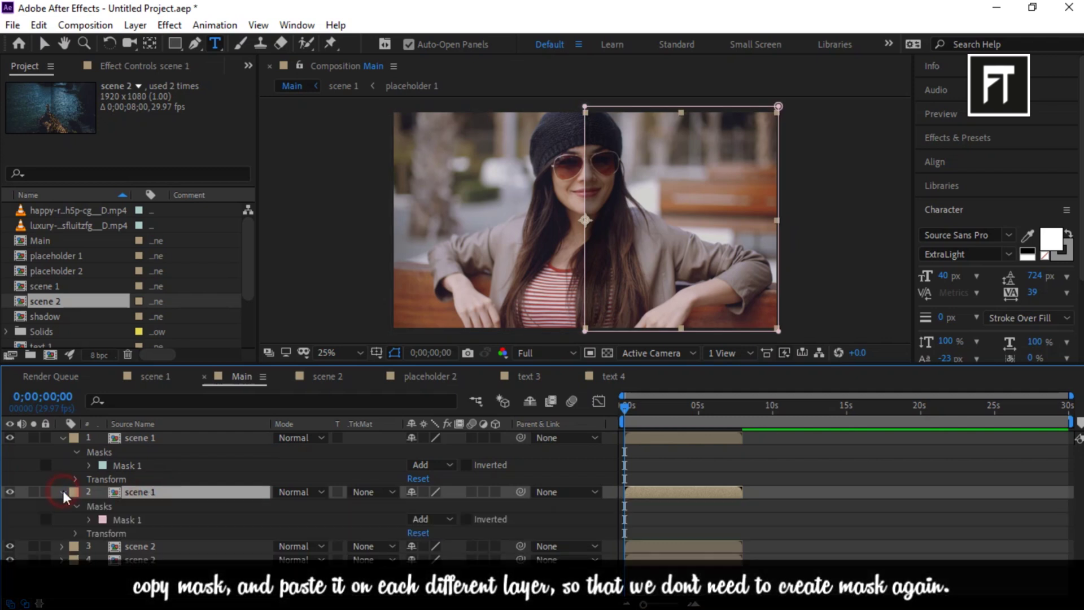
click(62, 438)
click(134, 467)
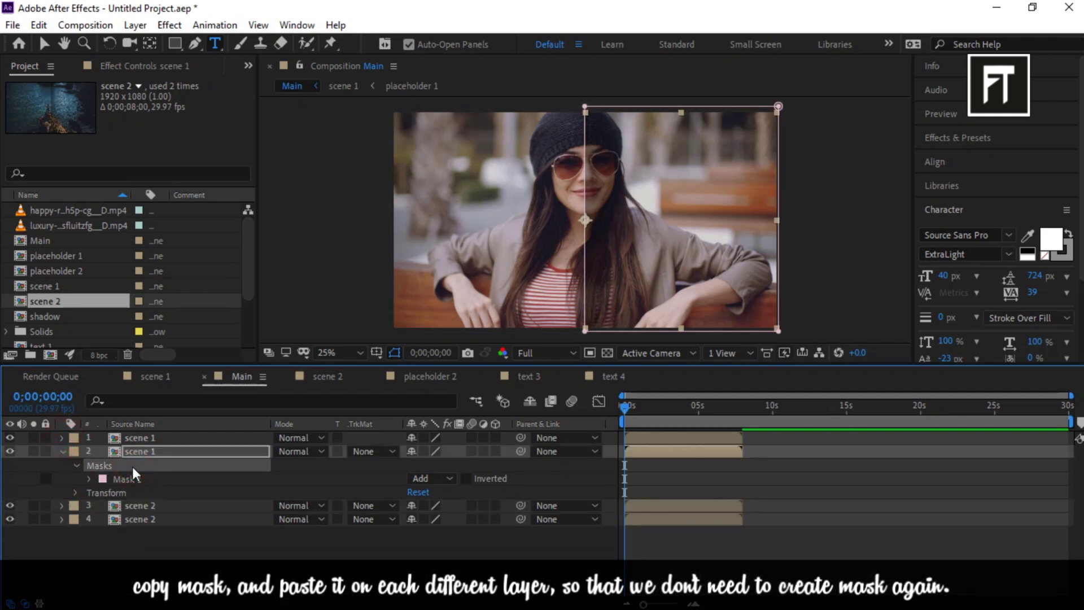
click(151, 517)
key(ctrl+v)
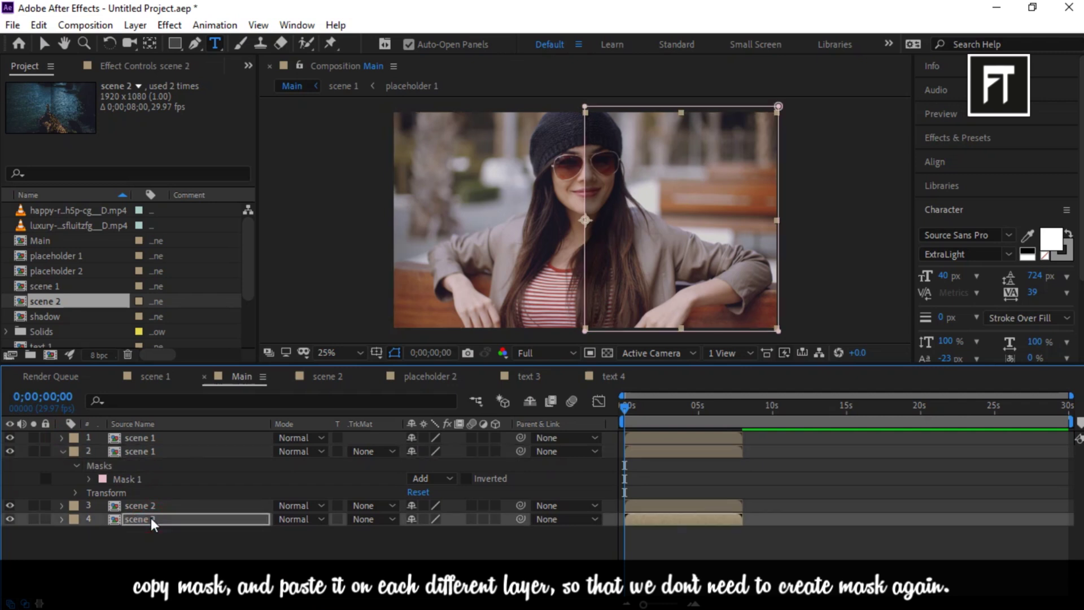
click(62, 452)
- Move both scene 2 layers to start at 4 seconds
drag(1071, 395, 831, 395)
click(753, 405)
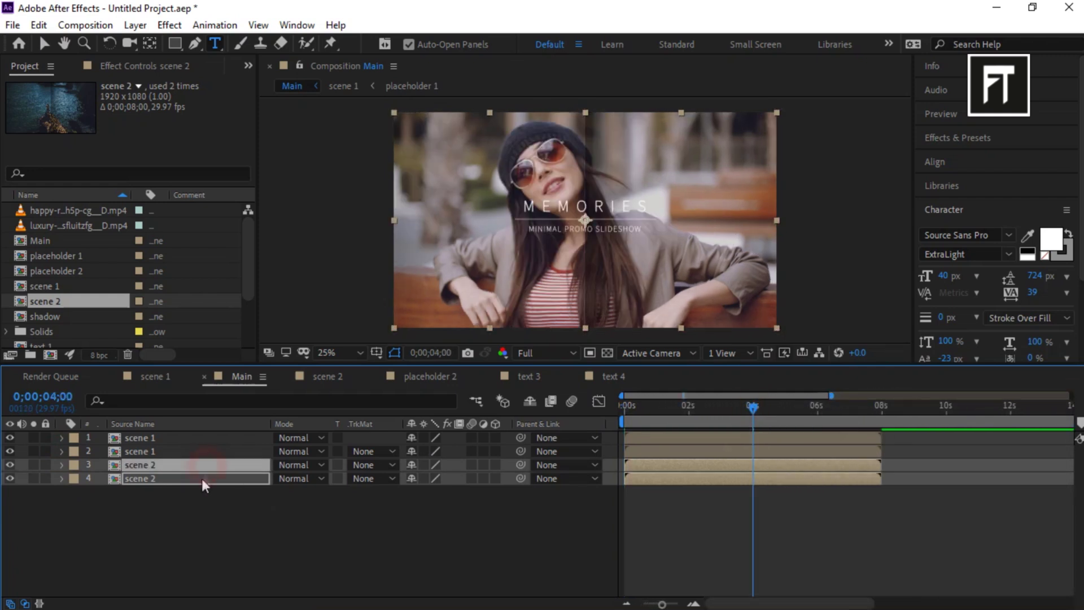
shift+click(209, 466)
drag(671, 482, 798, 477)
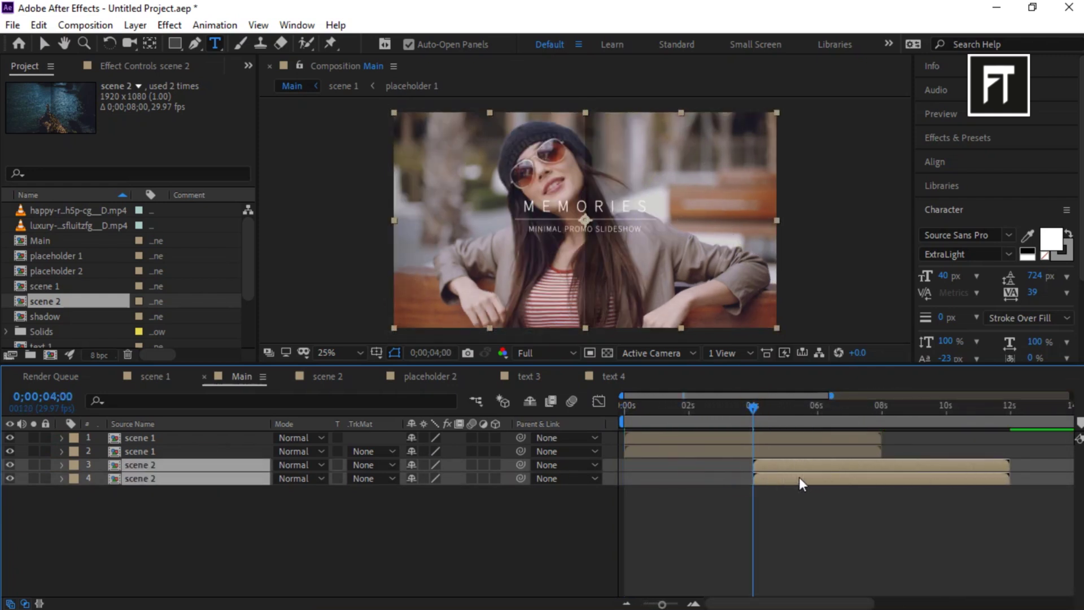
- Turn on 3D and motion blur for all four layers
drag(221, 521, 222, 428)
click(495, 478)
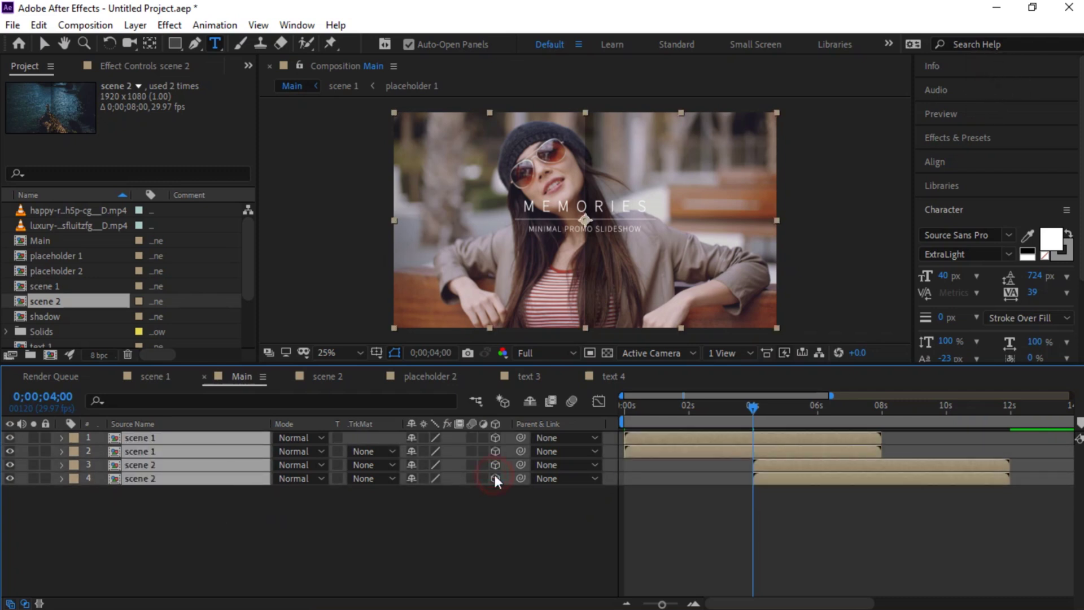
click(472, 477)
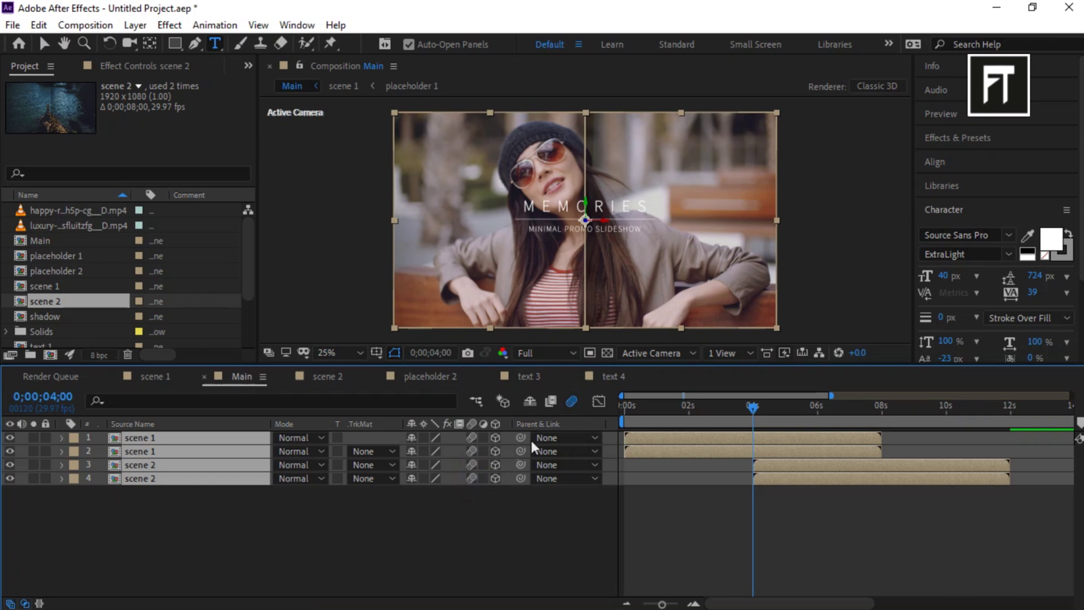
- Keyframe the scene 1 layer's Y Rotation from 0° at 4 s to 180° at 6 s
click(245, 520)
click(185, 450)
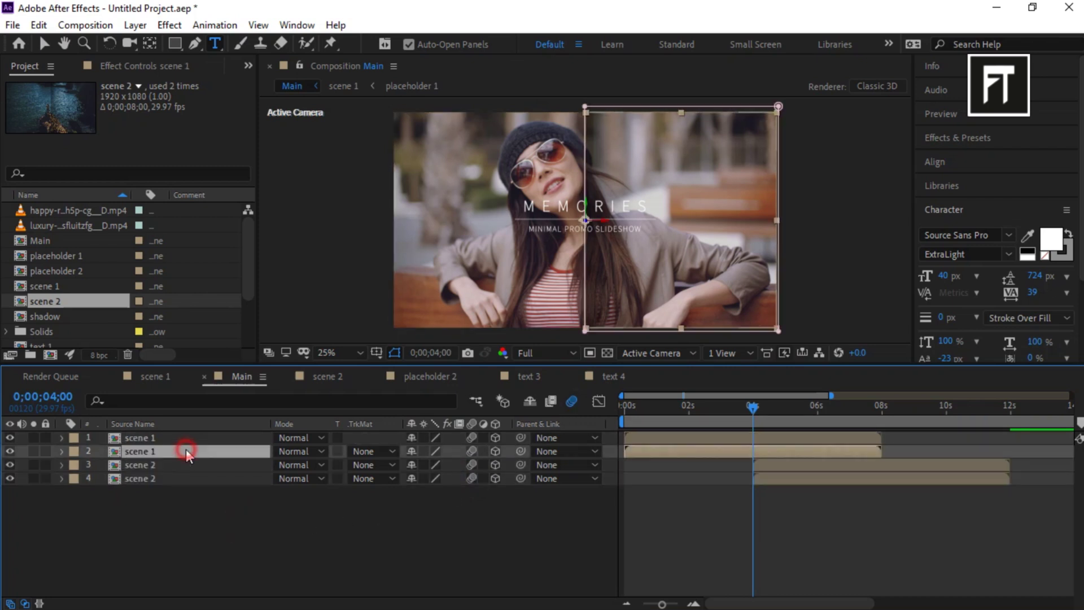
key(r)
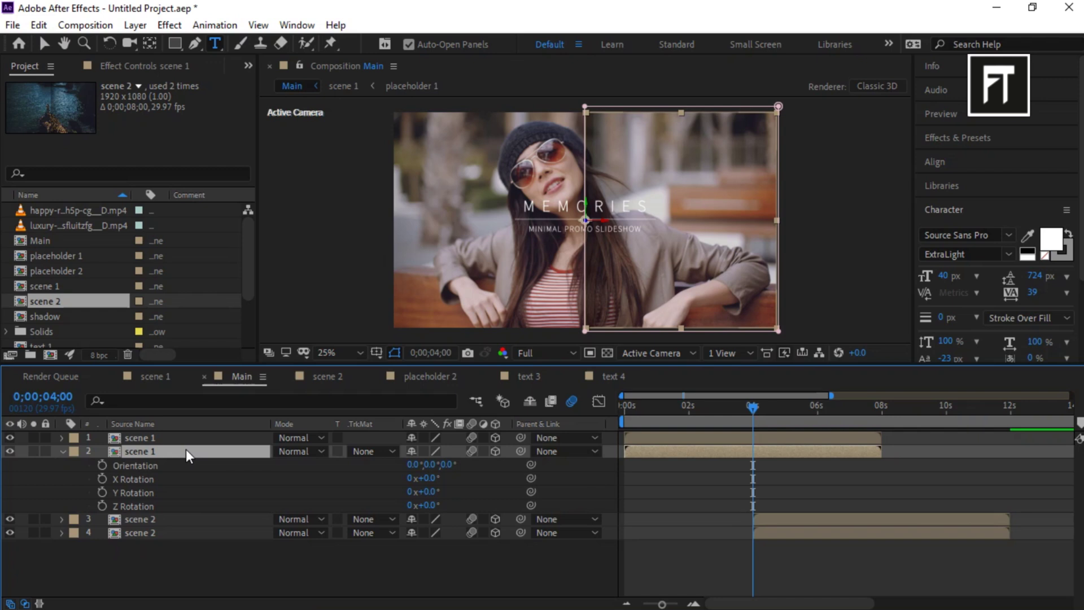
click(104, 491)
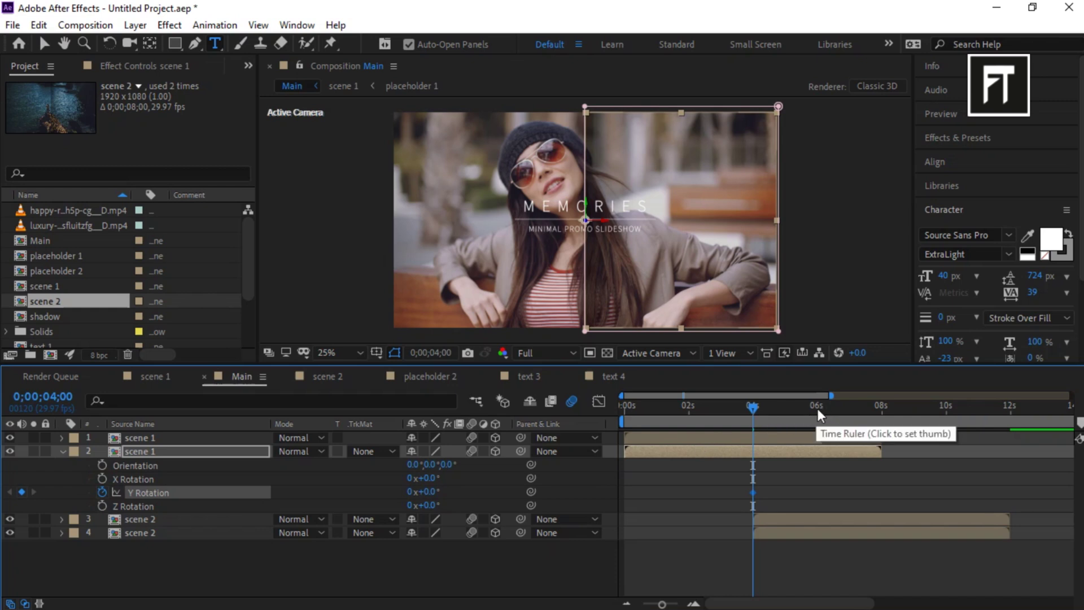
click(817, 409)
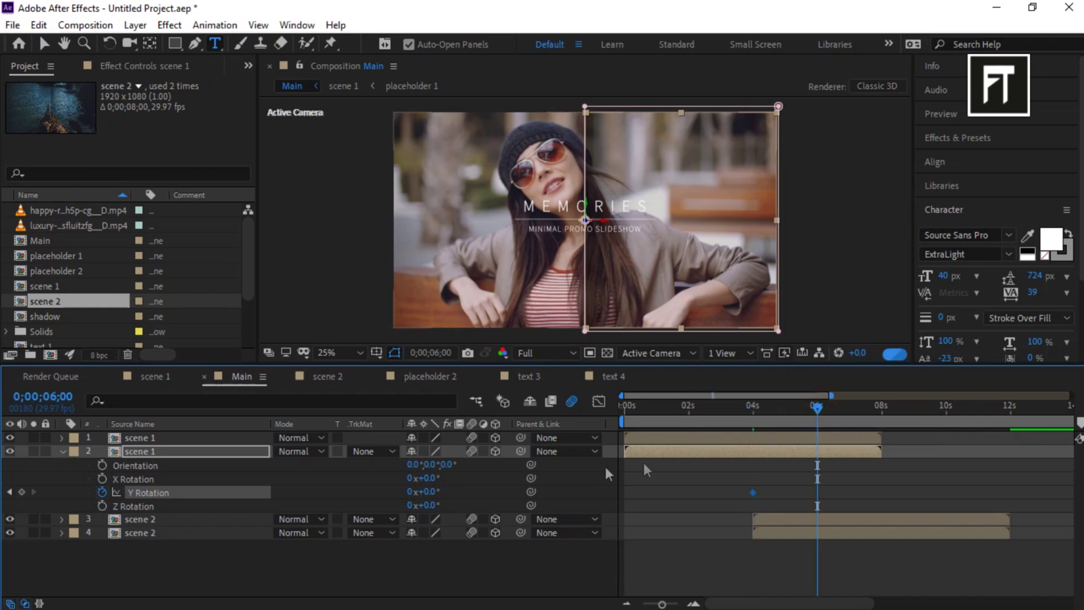
click(433, 491)
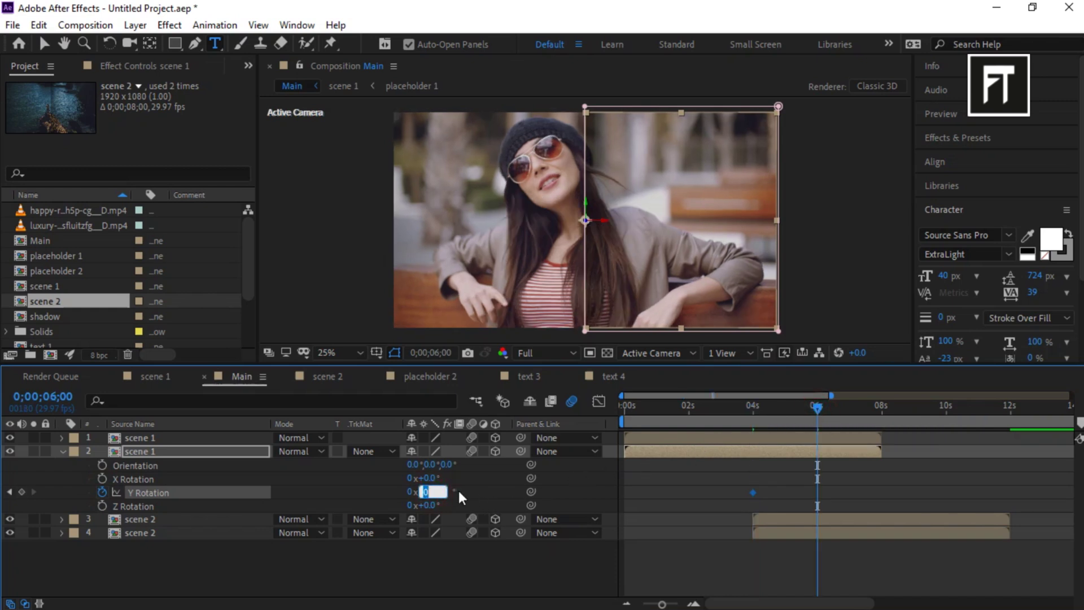
text(180)
key(Return)
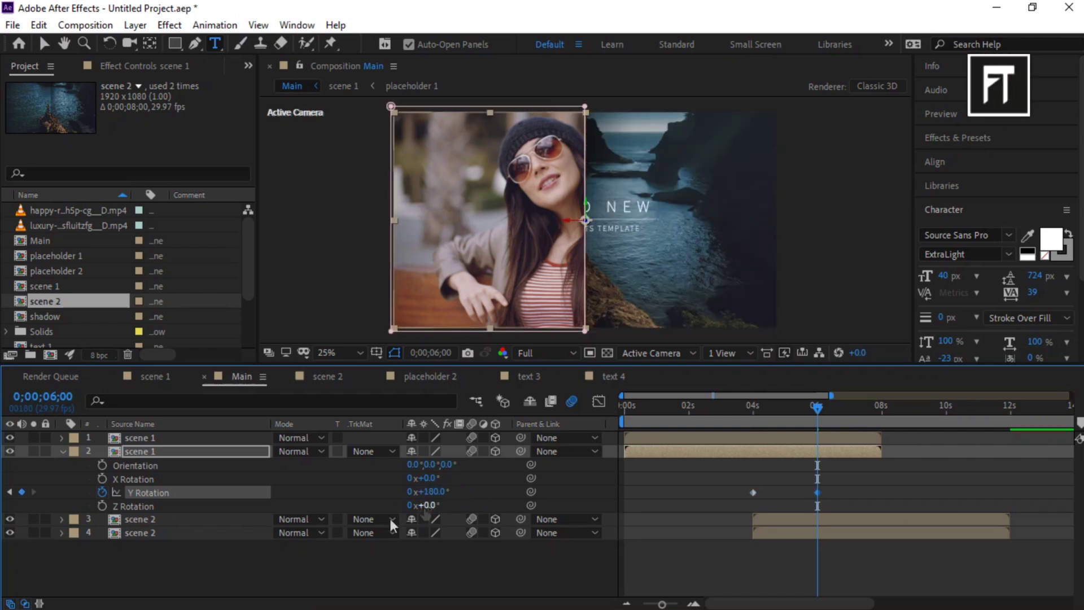
- Keyframe the scene 2 layer's Y Rotation at −180° at 4 seconds
click(226, 520)
key(r)
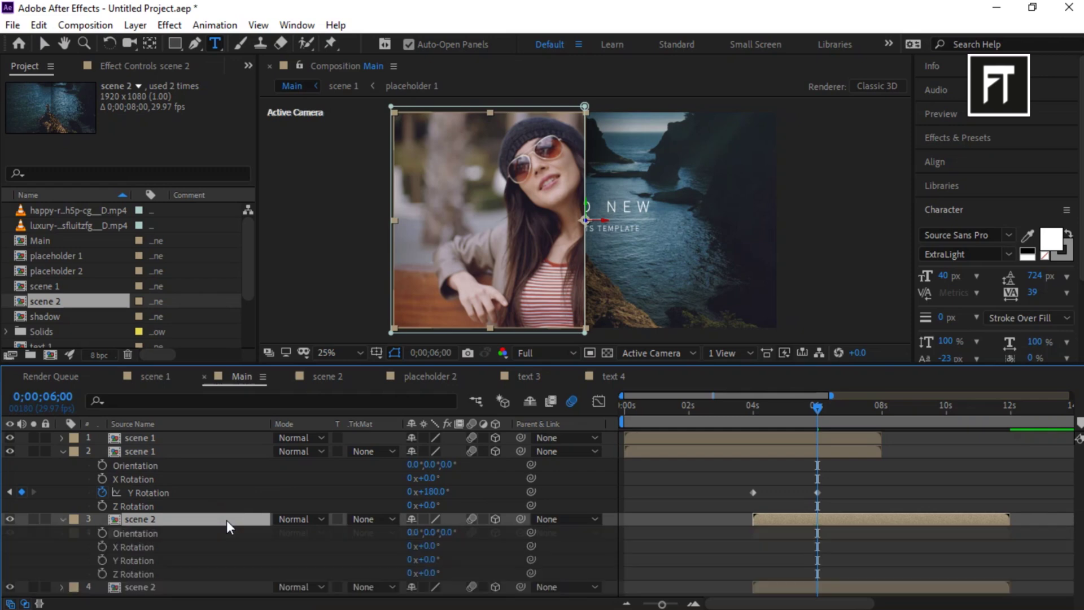
drag(331, 368, 333, 326)
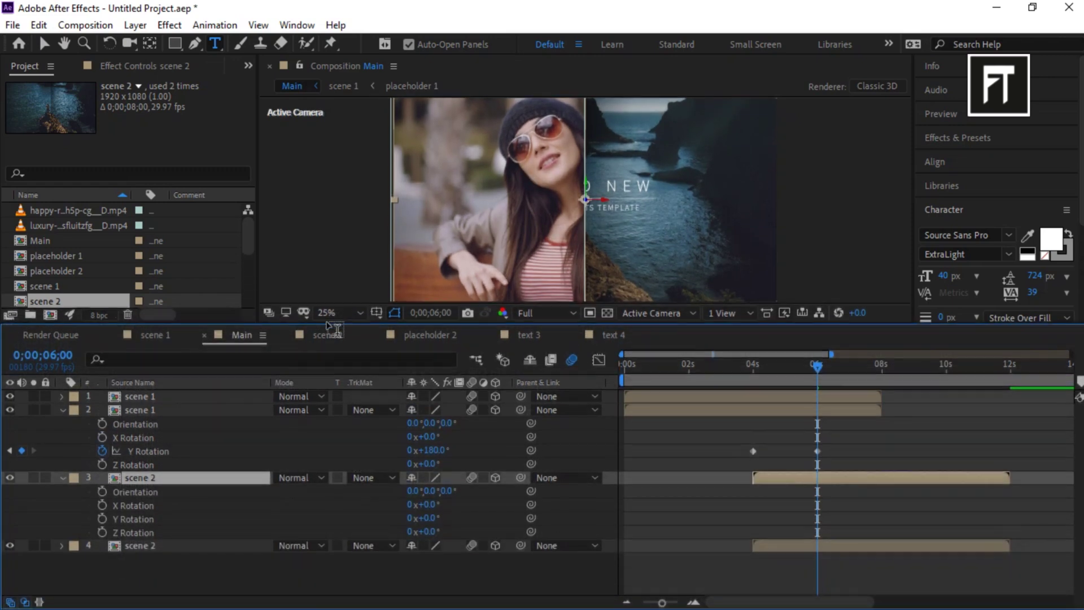
click(750, 362)
drag(750, 363, 753, 364)
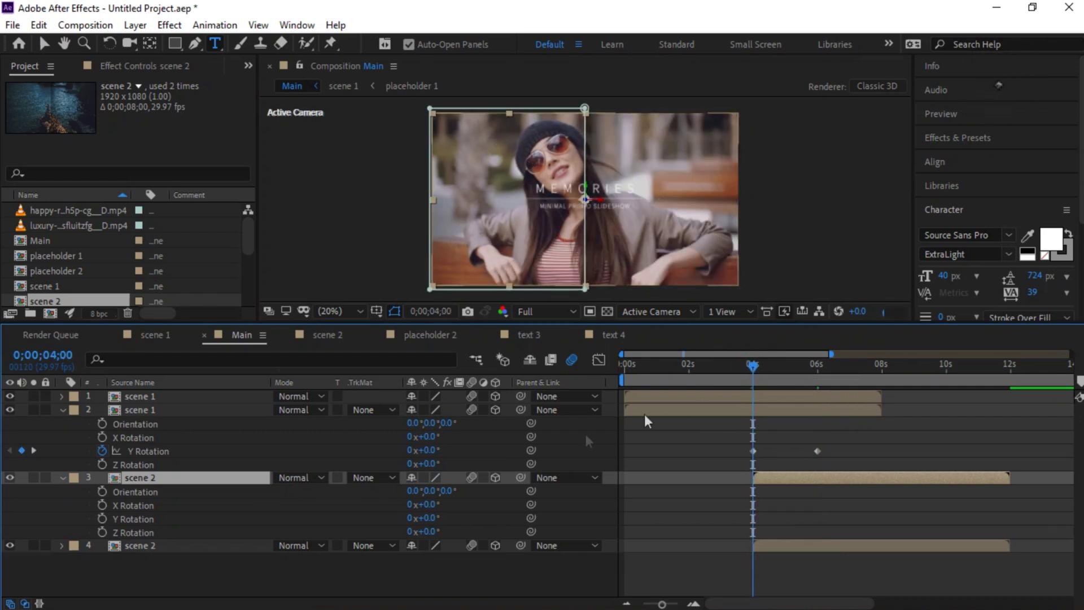
click(103, 518)
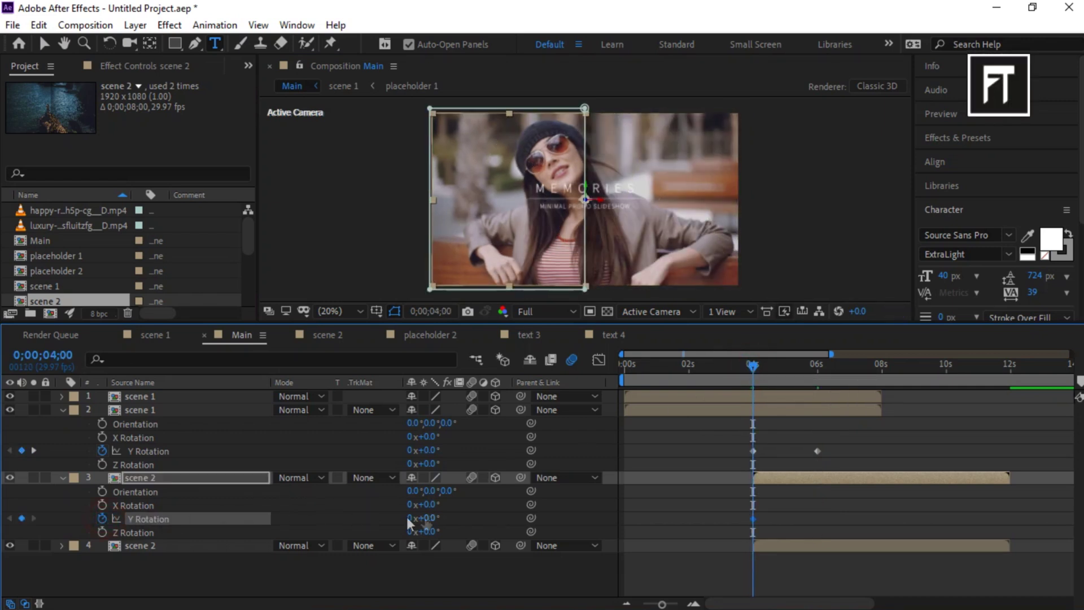
text(-180)
key(Return)
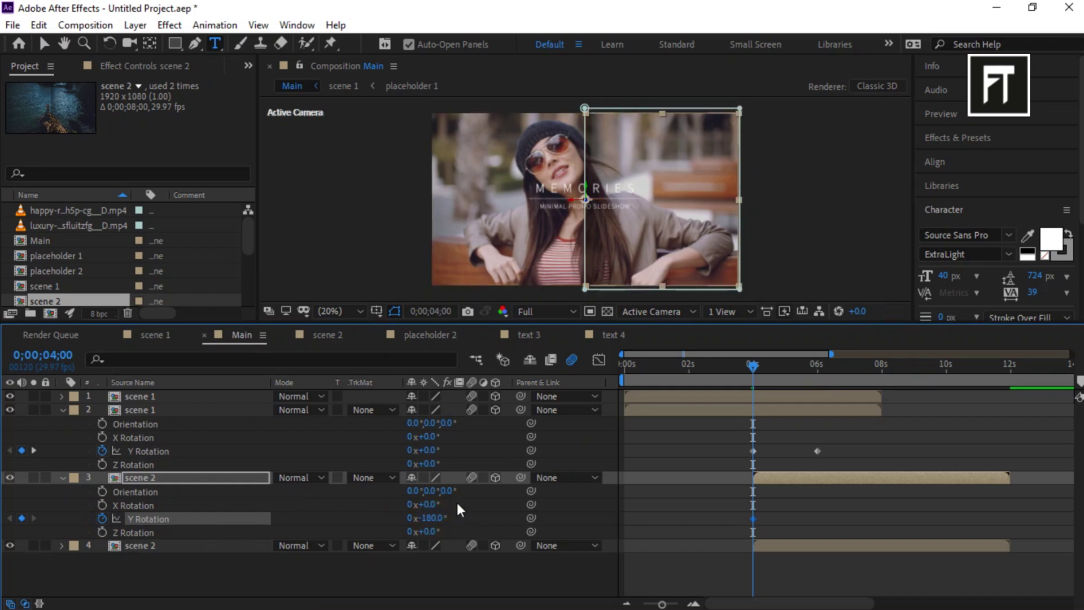
- Set scene 2's Y Rotation to 0° at 6 s and select both flipping layers
click(817, 365)
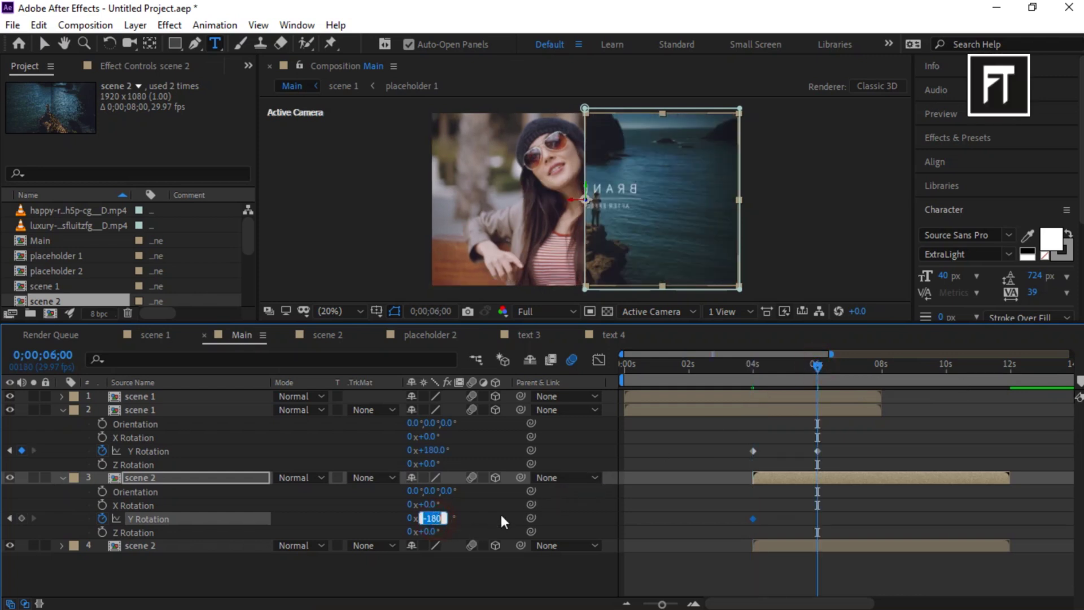
text(0)
key(Return)
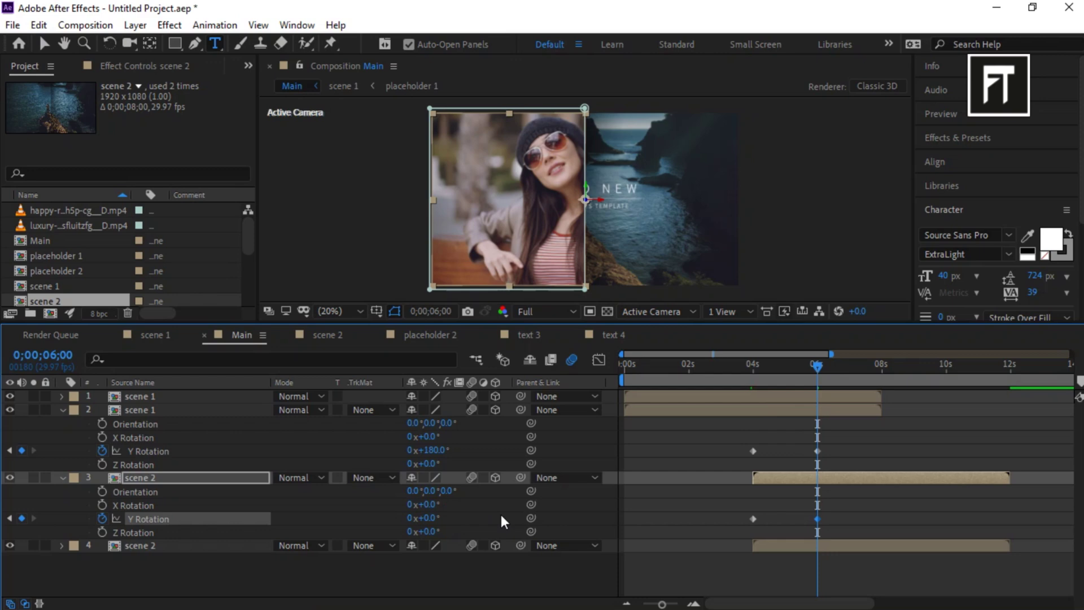
click(155, 411)
shift+click(173, 477)
- Trim the top scene 1 layer to end partway through the 4–6 s flip
key(u)
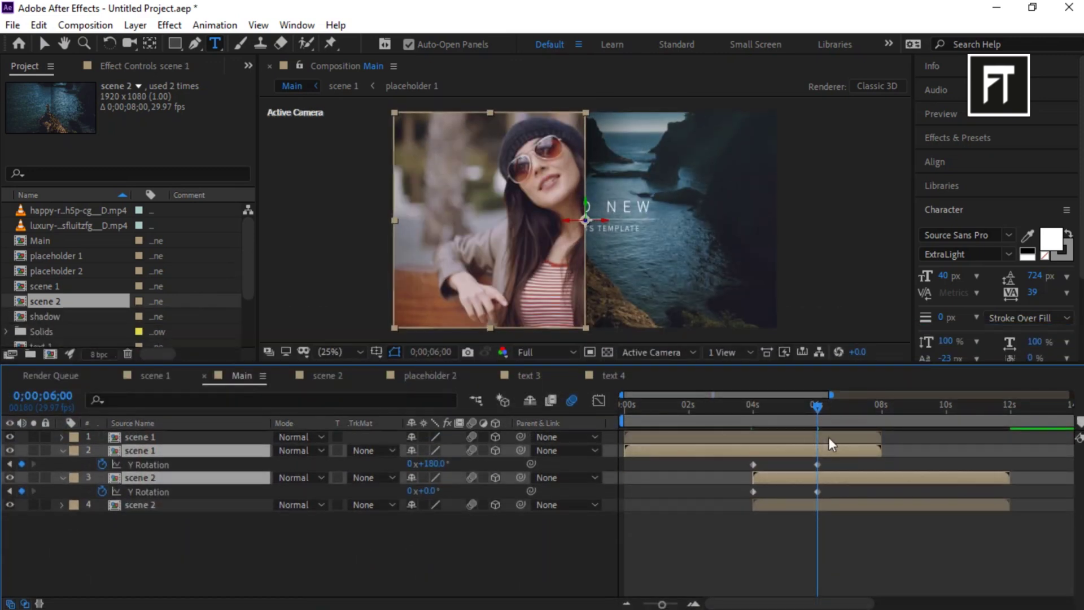
drag(802, 419, 786, 408)
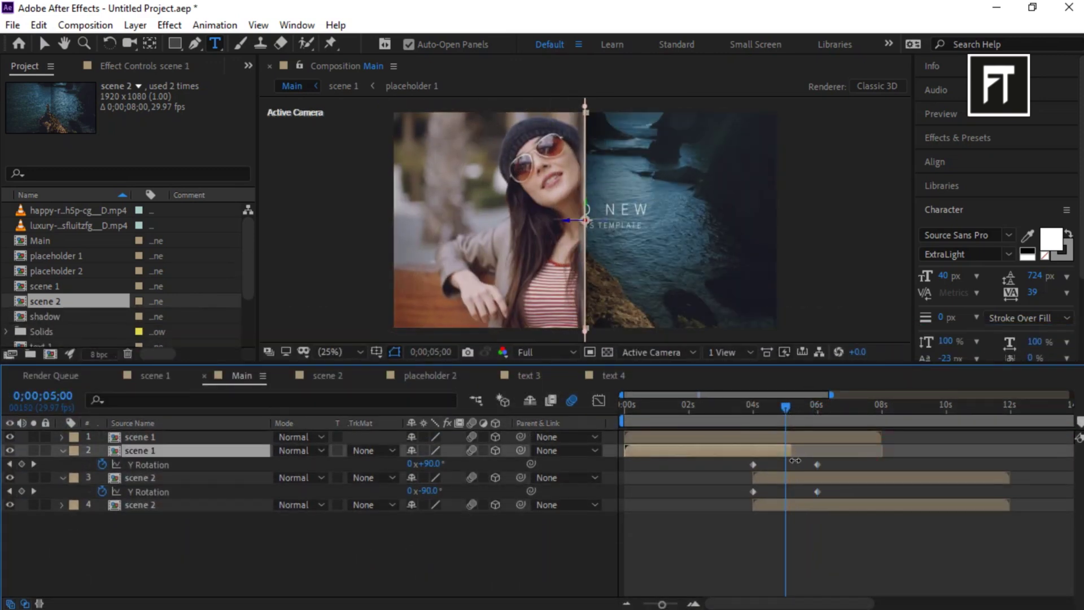
click(785, 409)
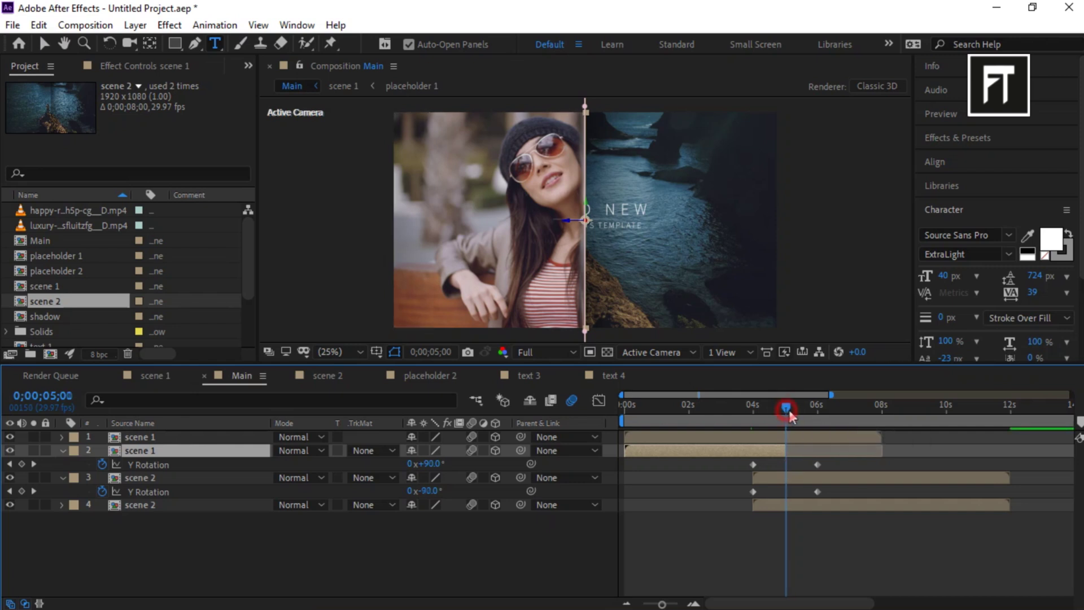
drag(880, 438, 809, 453)
drag(792, 405, 764, 415)
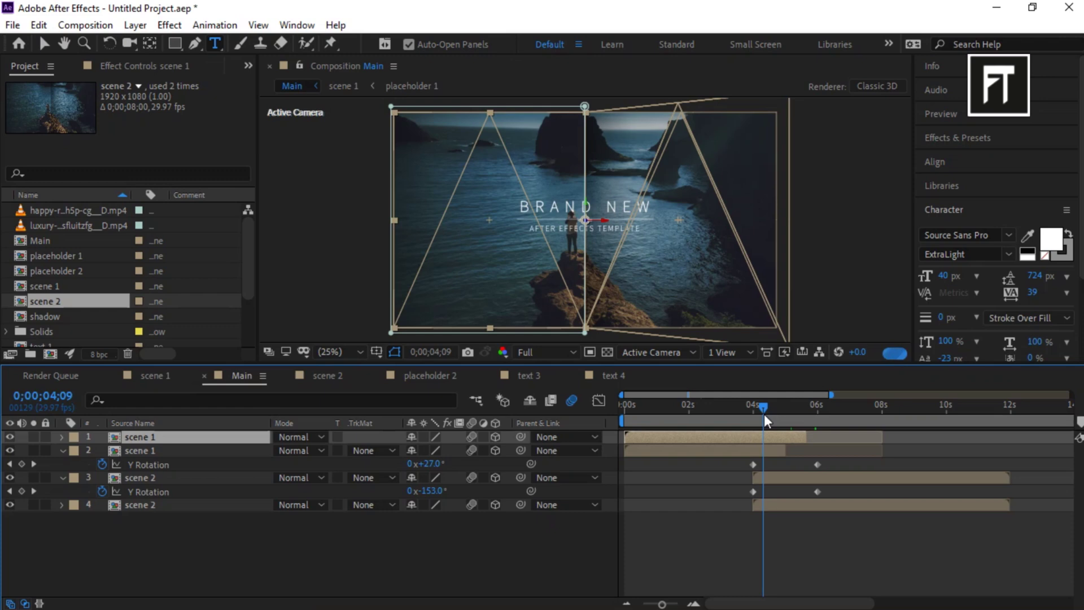
- Zoom the timeline out, end the work area near 9 s, and open Preview
key(minus)
drag(1071, 420, 763, 424)
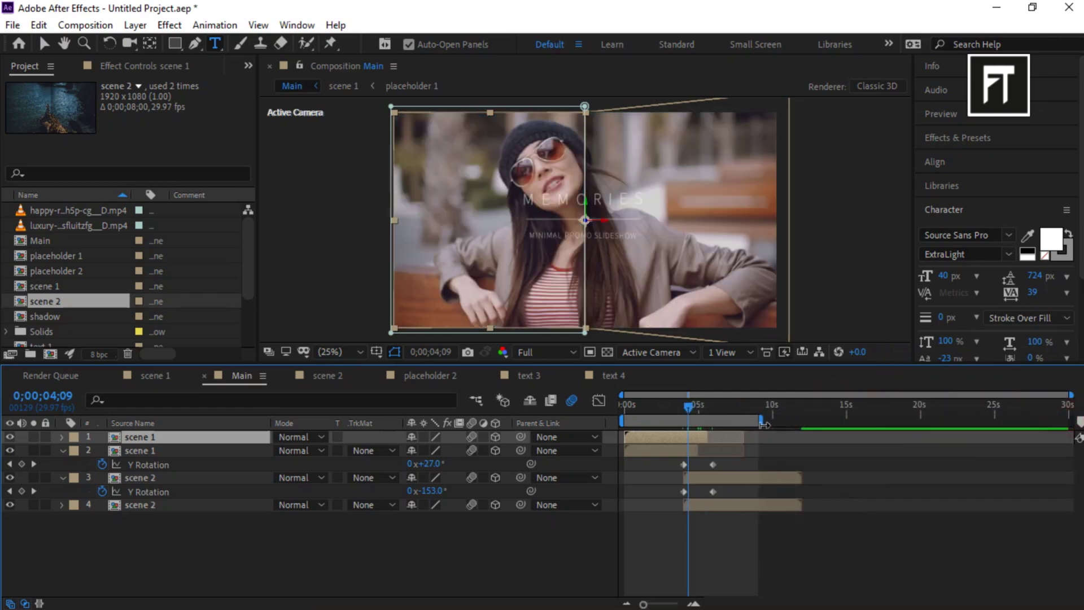
click(940, 114)
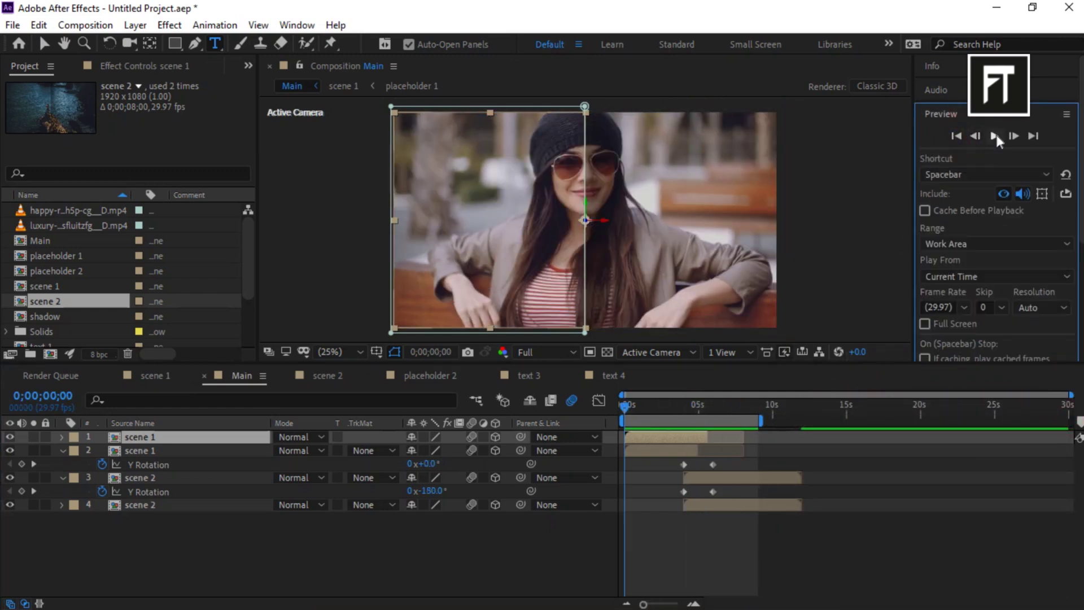
- Preview the flip, collapse the layers, and close the other compositions' timelines
click(994, 136)
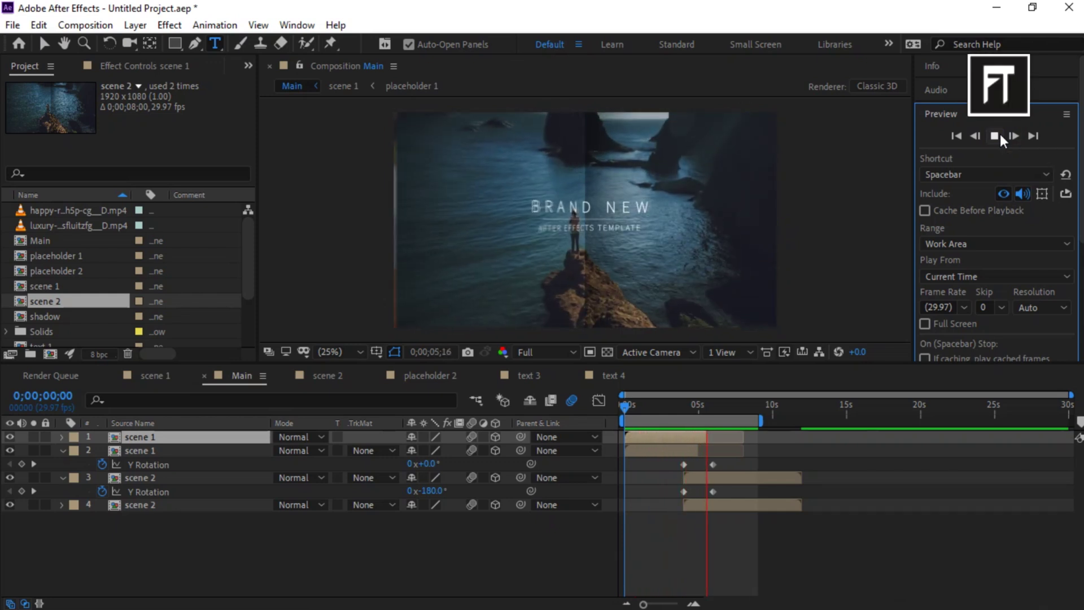
click(1000, 135)
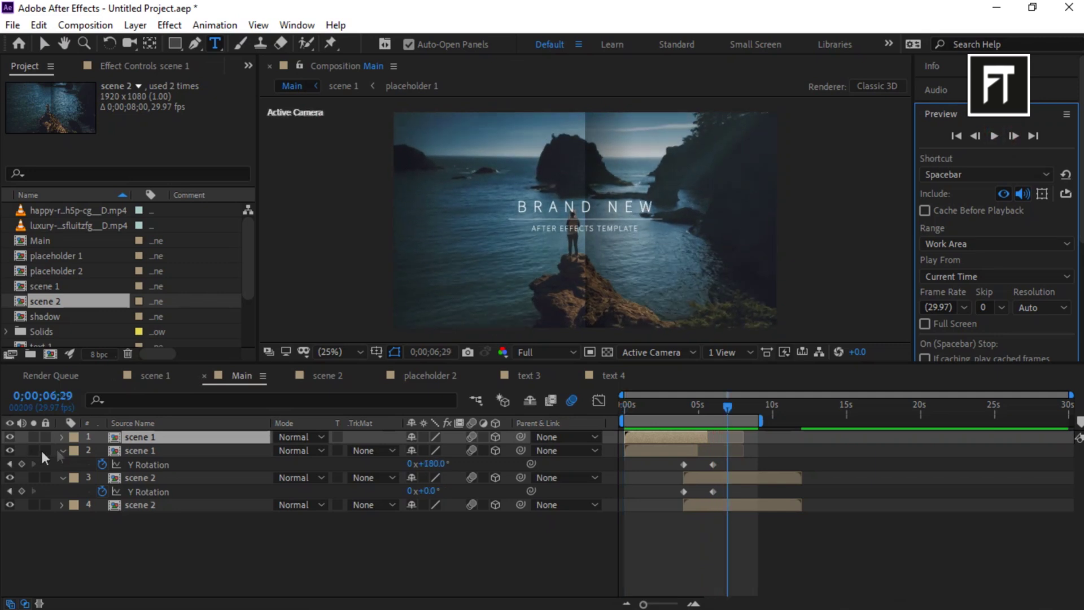
click(62, 450)
click(61, 463)
click(169, 522)
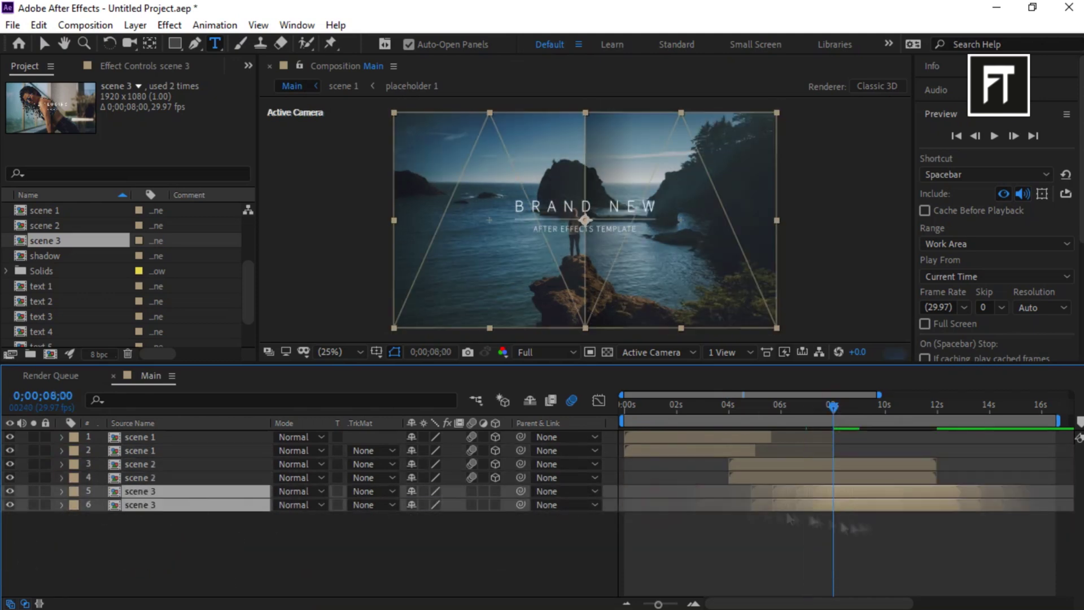
- Review the 8–10 s Y Rotation keyframes on the lower scene 2 and scene 3 layers
click(187, 478)
key(r)
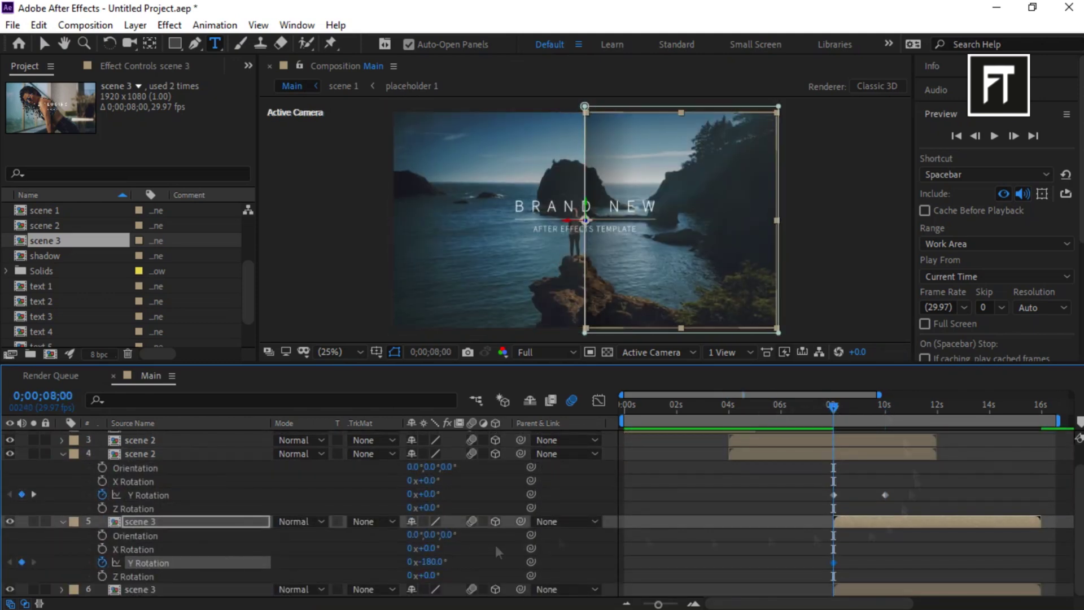
click(884, 404)
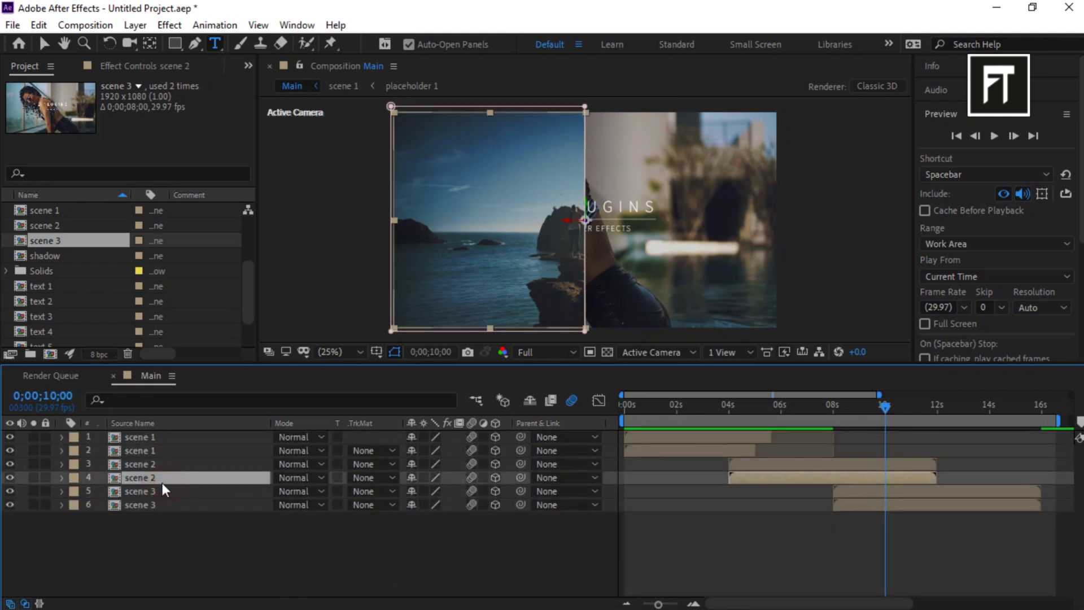
key(u)
click(164, 504)
key(u)
drag(884, 404, 859, 402)
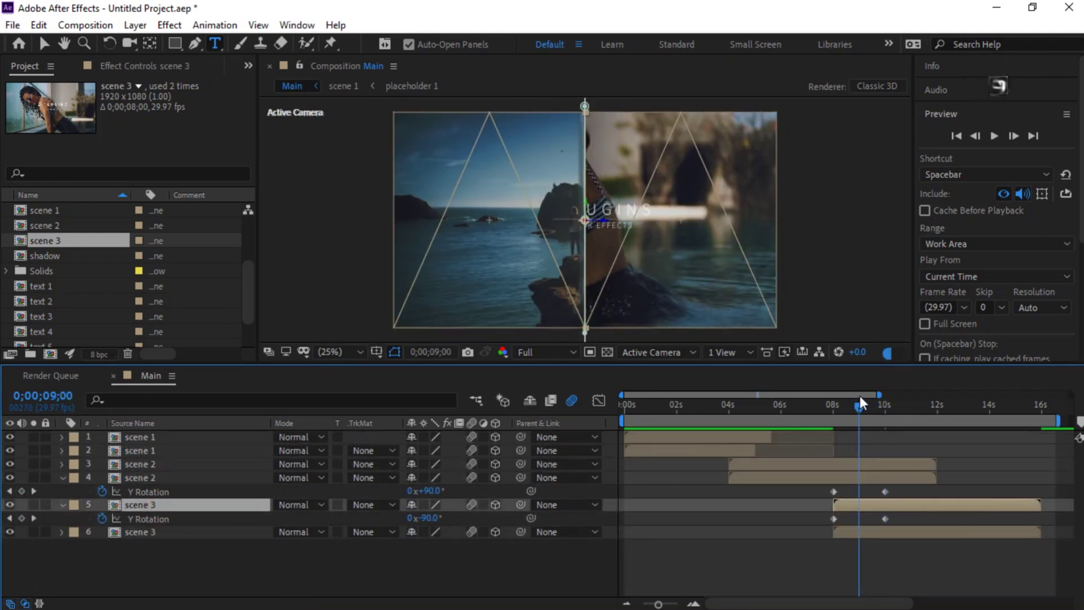
- End the upper scene 2 layer at 9 seconds and return to the start
click(859, 477)
click(870, 463)
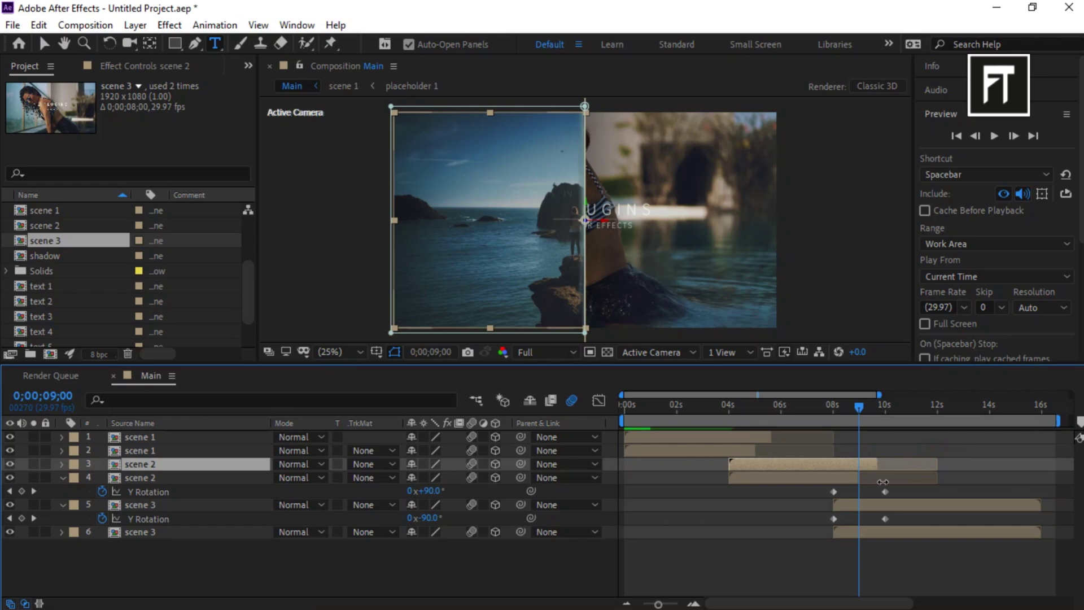
click(62, 477)
click(62, 490)
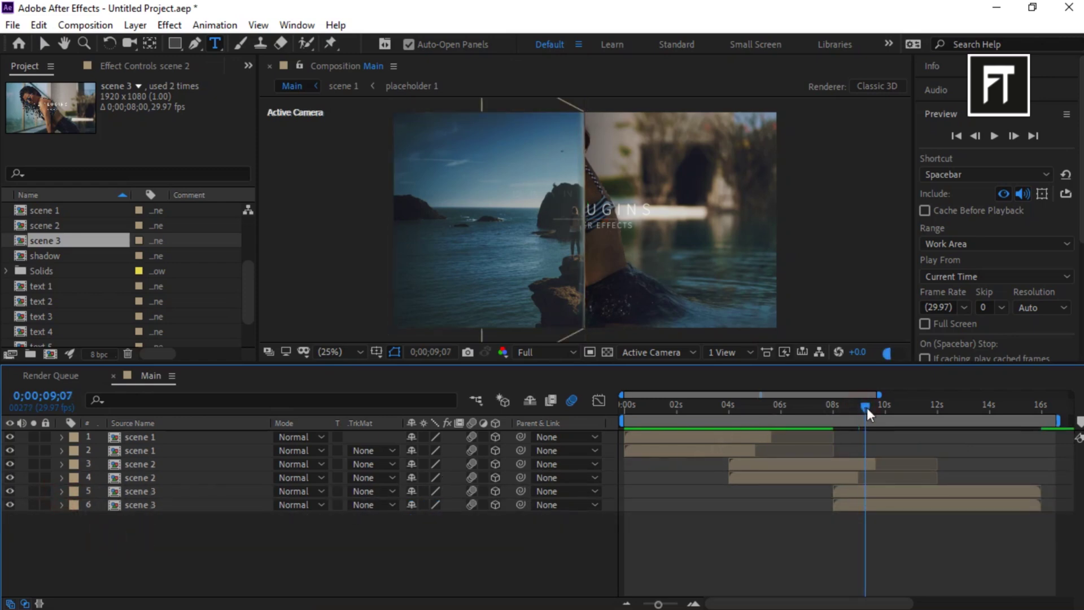
key(Home)
click(160, 559)
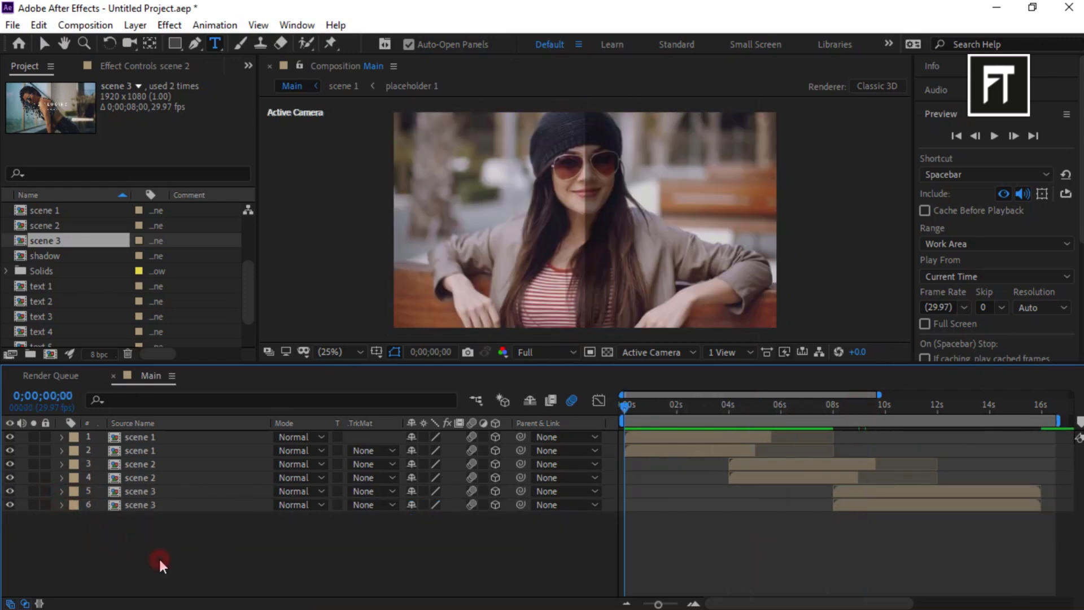
- Add a new shape layer for the split line with the viewer grid on
right_click(160, 560)
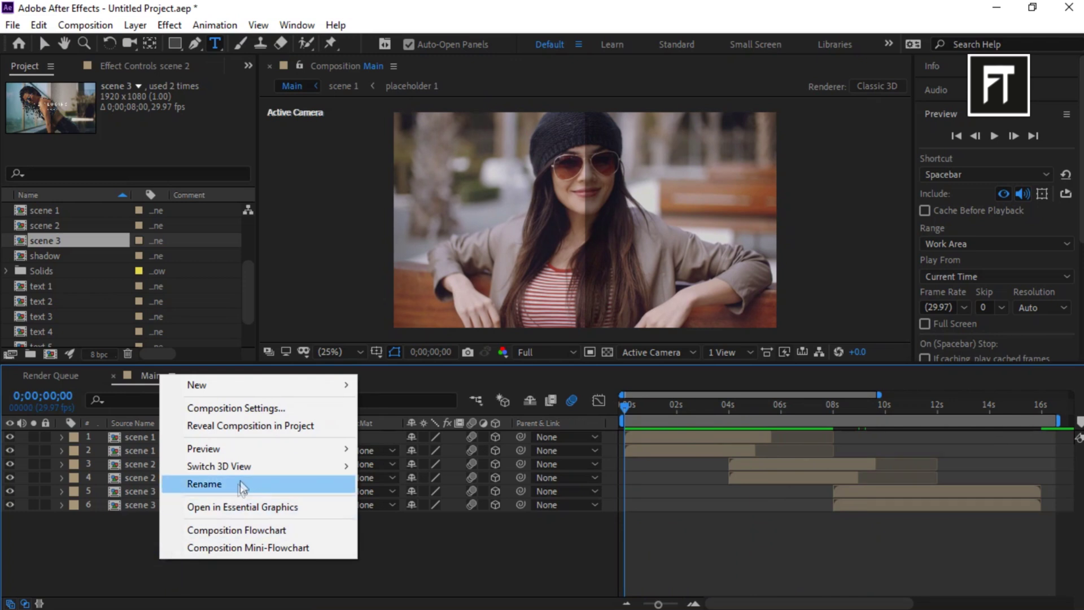
mouse_move(286, 384)
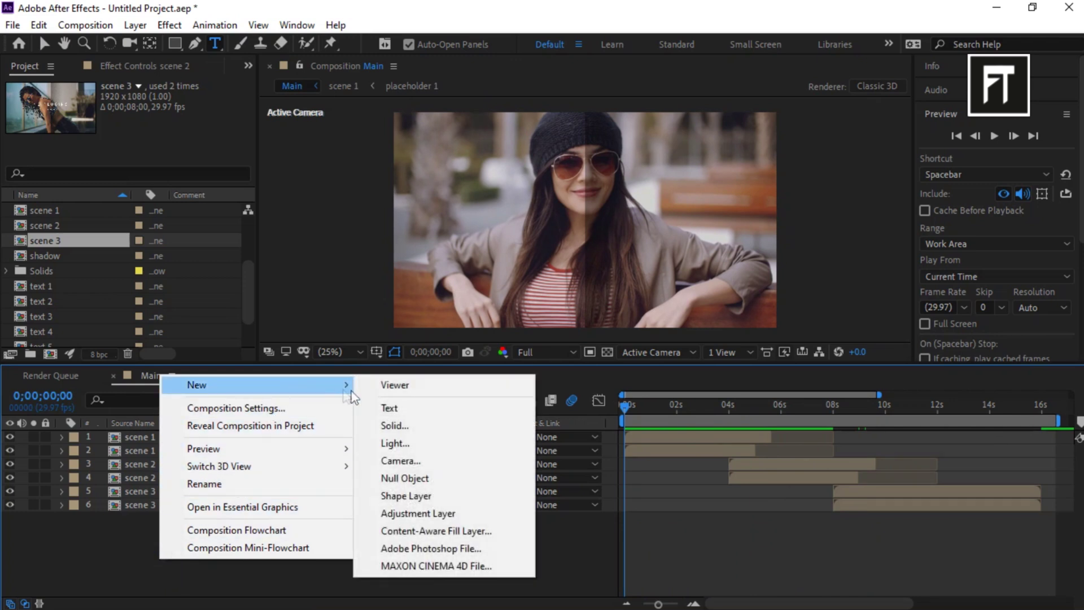
click(417, 494)
click(194, 43)
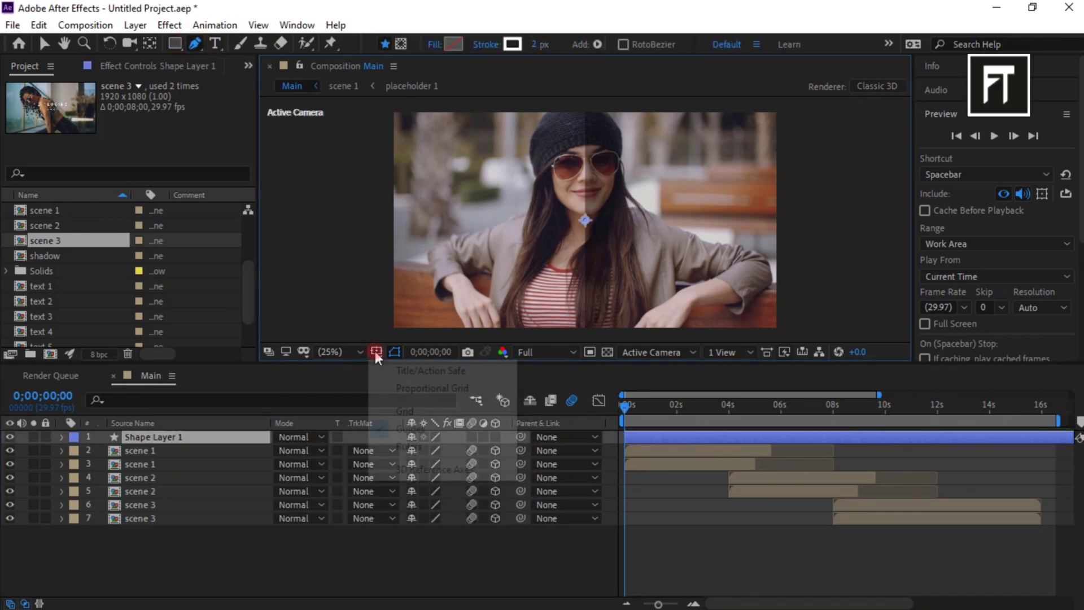
click(376, 351)
click(412, 383)
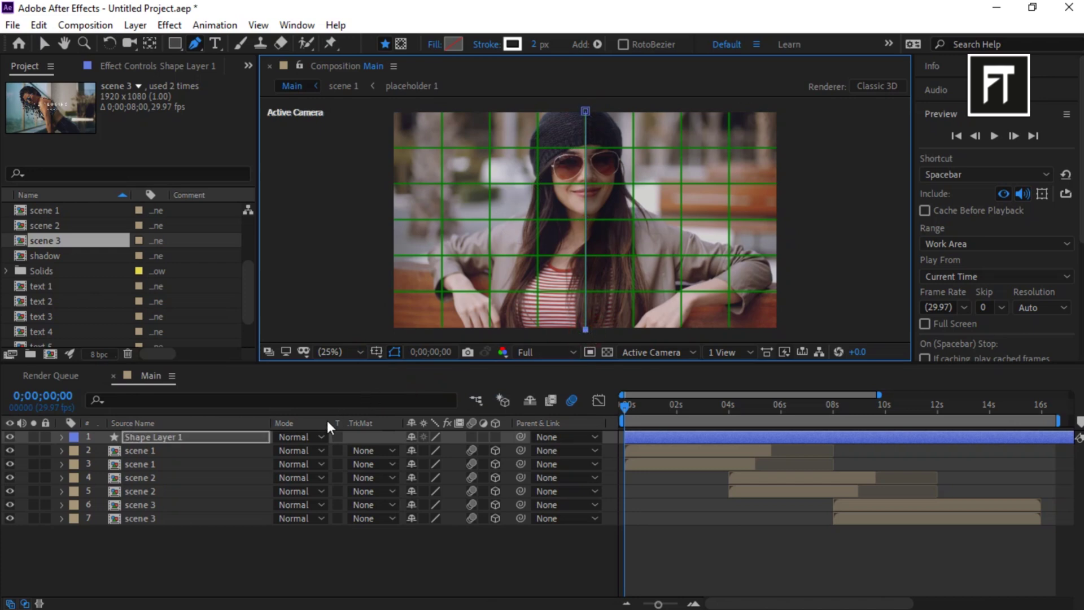
- Set the shape layer to Soft Light blending and turn off the proportional grid
click(299, 438)
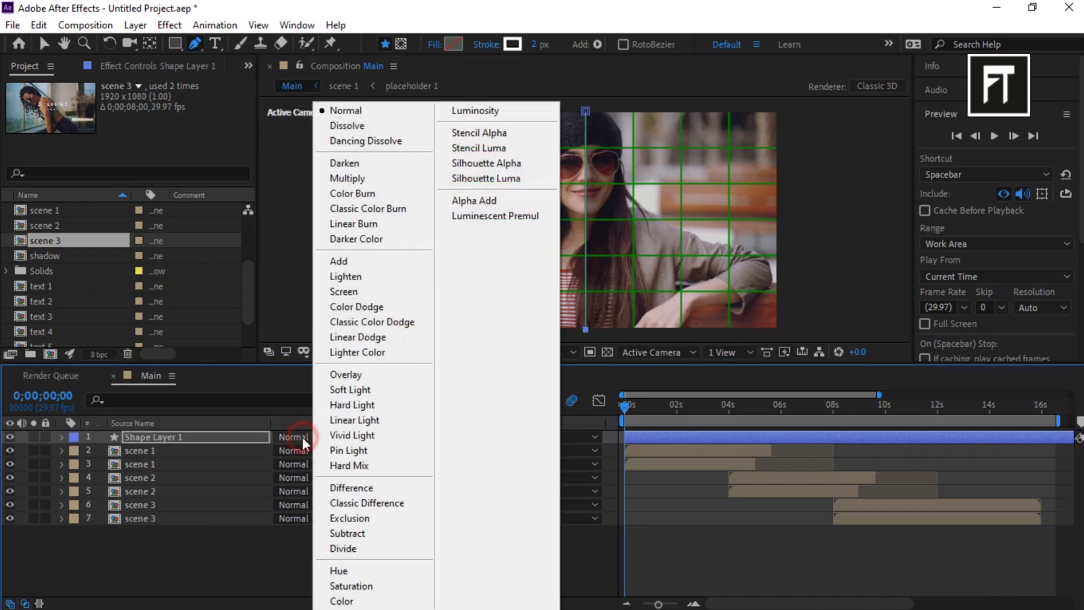
click(364, 374)
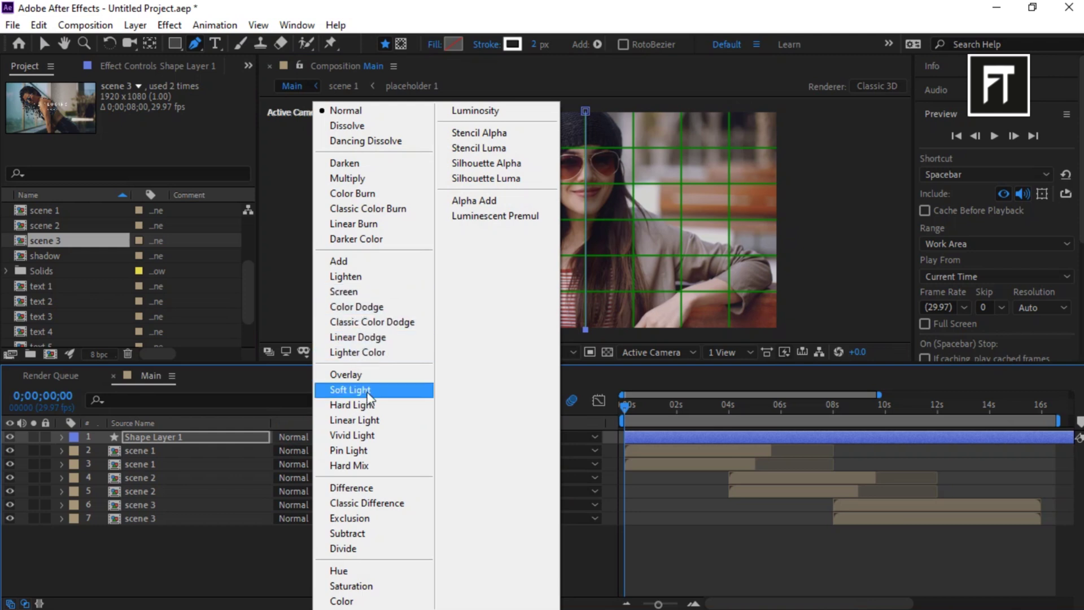
click(366, 389)
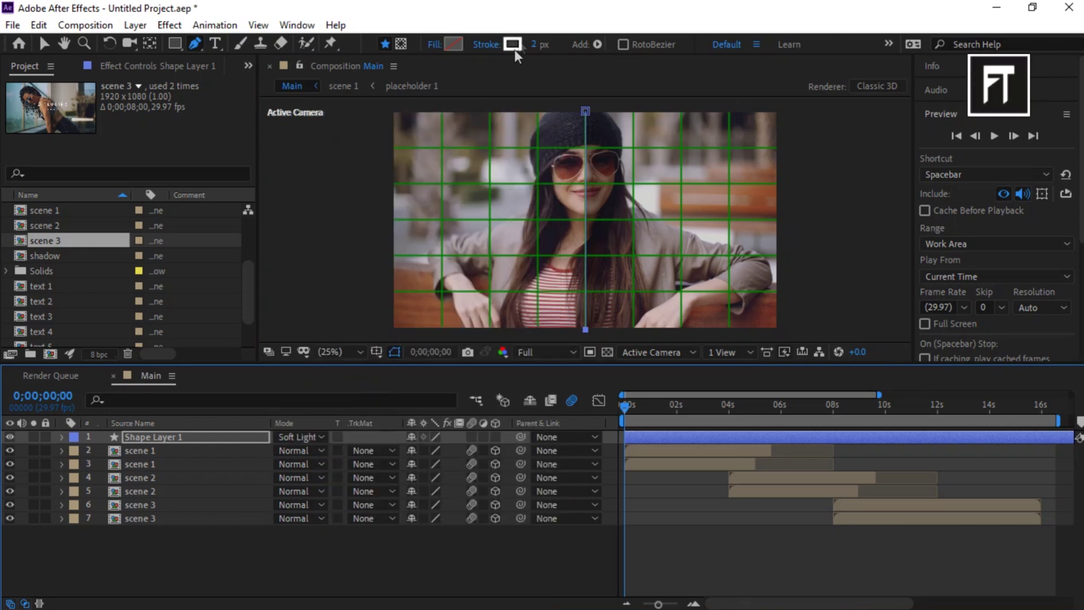
click(395, 352)
click(403, 388)
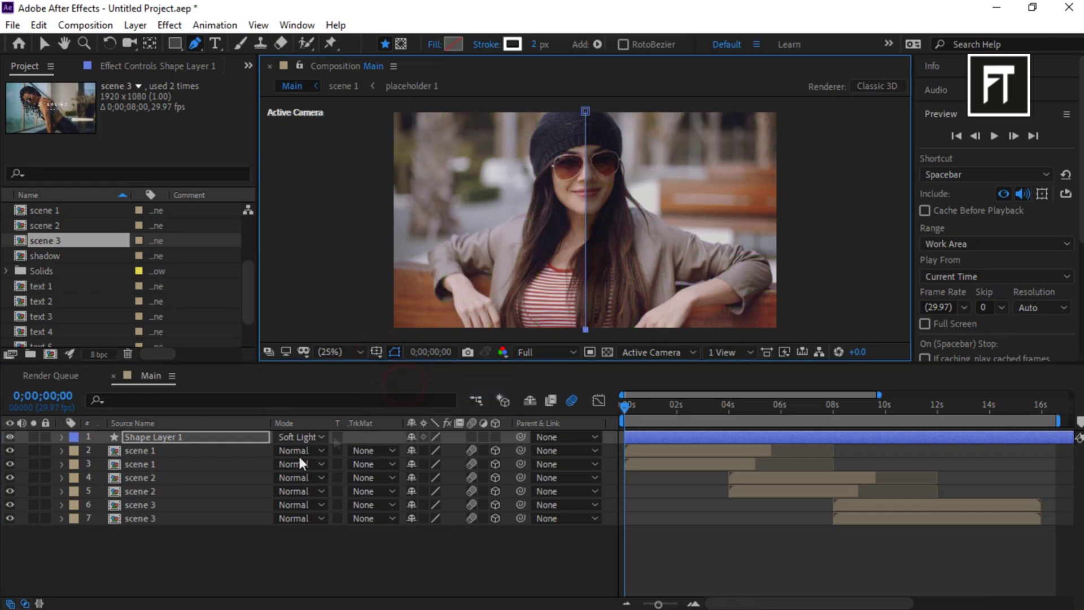
click(215, 557)
- Set the split line's Position to 956, 540 and zoom back out to 25%
scroll(592, 274, up, 4)
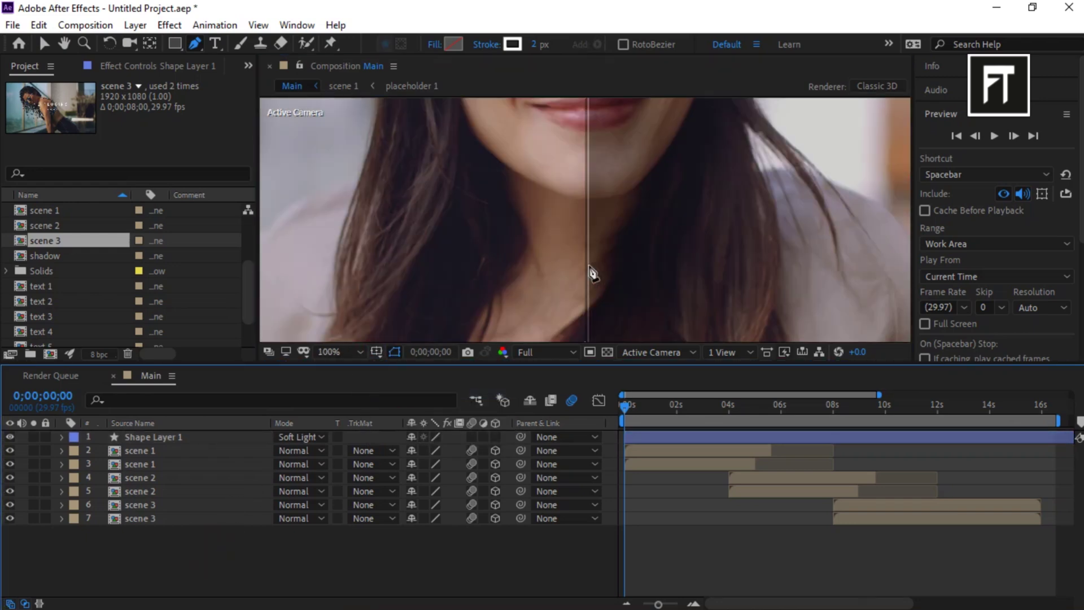
click(188, 438)
key(p)
drag(418, 450, 412, 450)
scroll(620, 274, up, 1)
key(comma)
key(comma)
key(comma)
key(comma)
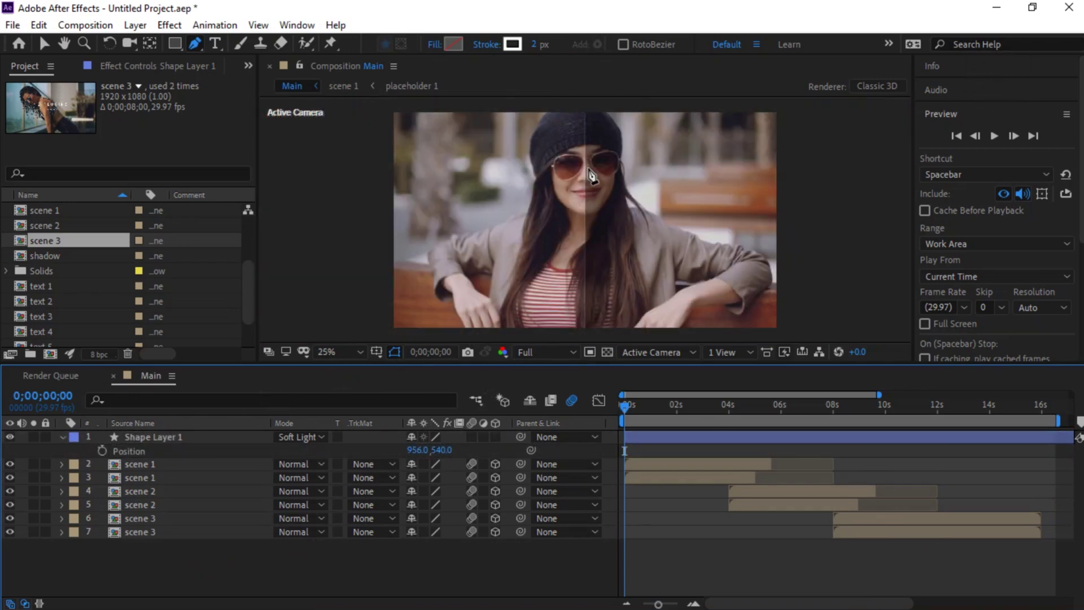
click(164, 568)
- Create a new black solid layer
right_click(166, 570)
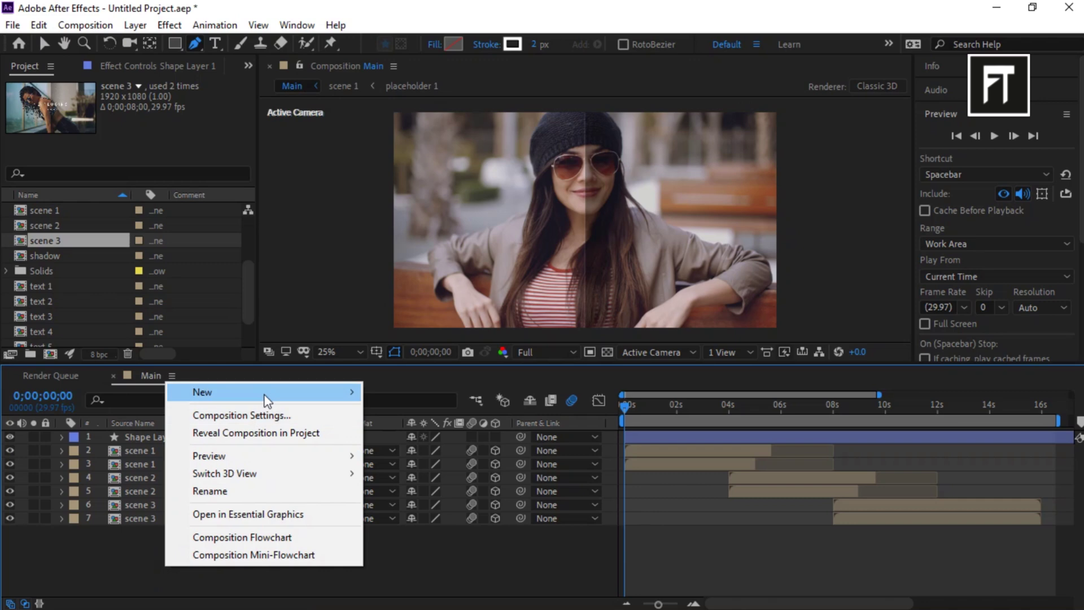
mouse_move(274, 395)
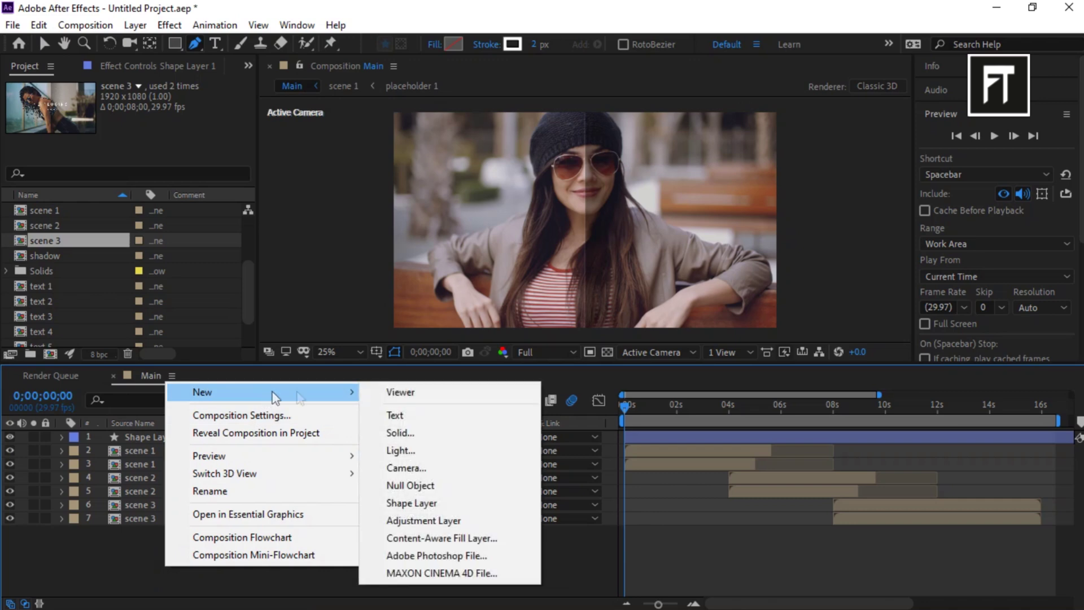
click(449, 434)
click(535, 385)
click(966, 264)
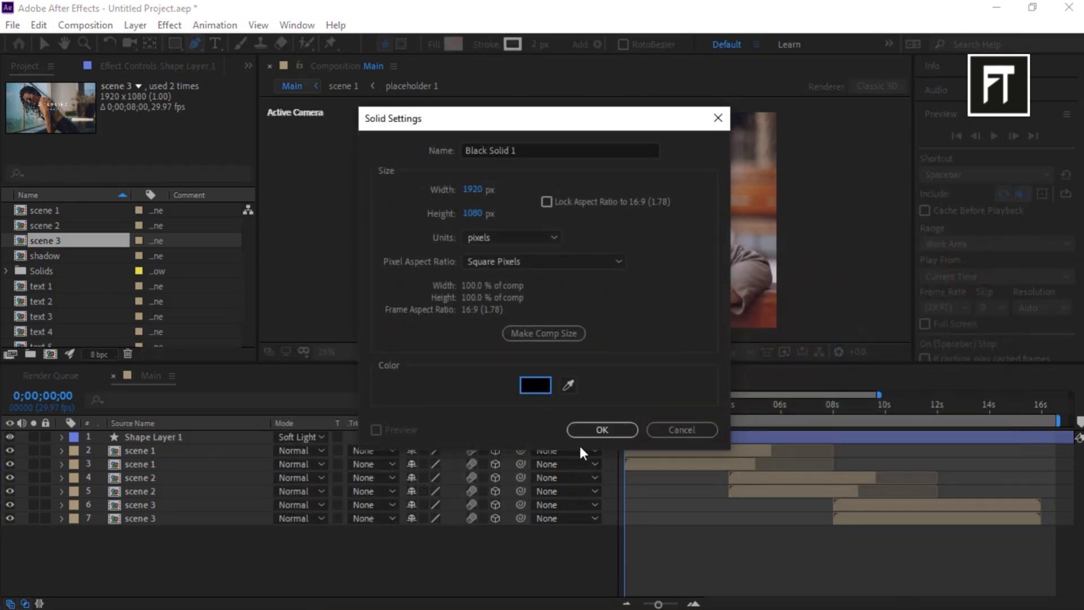
click(600, 429)
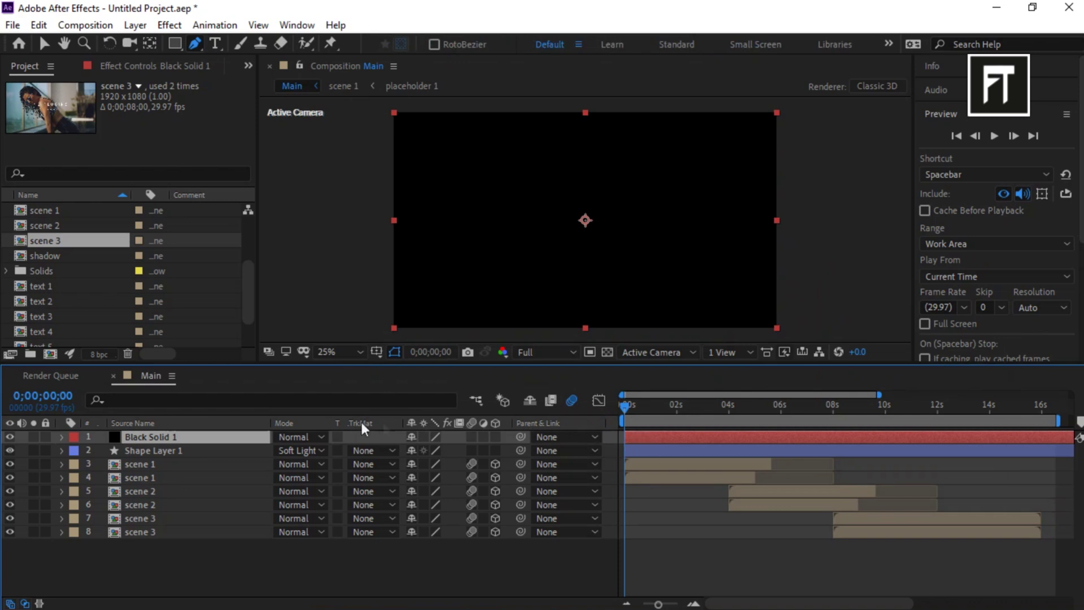
- Draw an elliptical mask on the black solid and reshape it into a rounded rectangle
drag(179, 47, 261, 78)
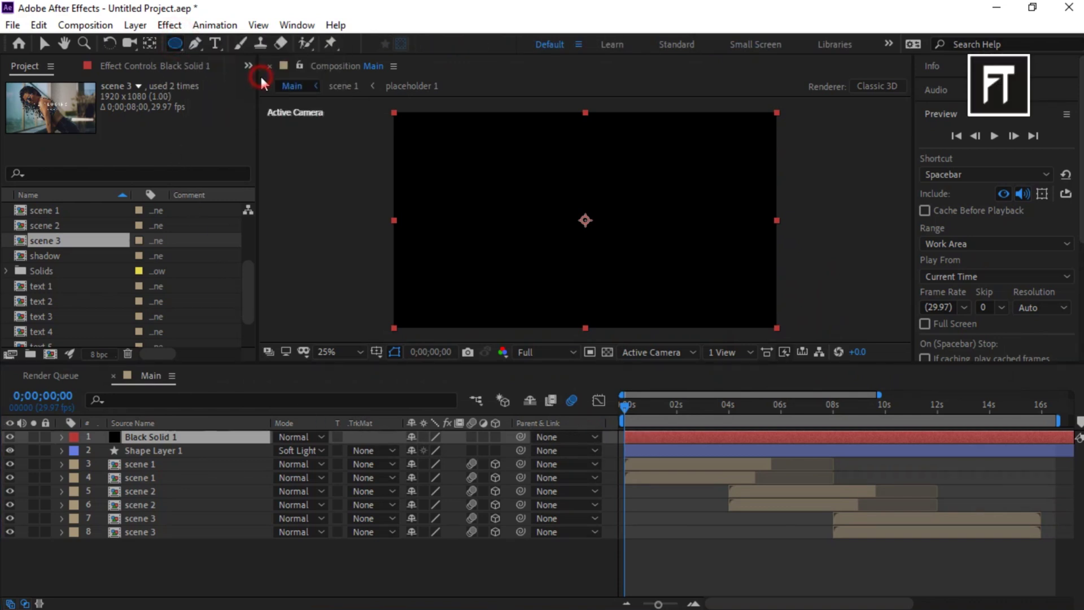
drag(395, 132, 776, 327)
key(g)
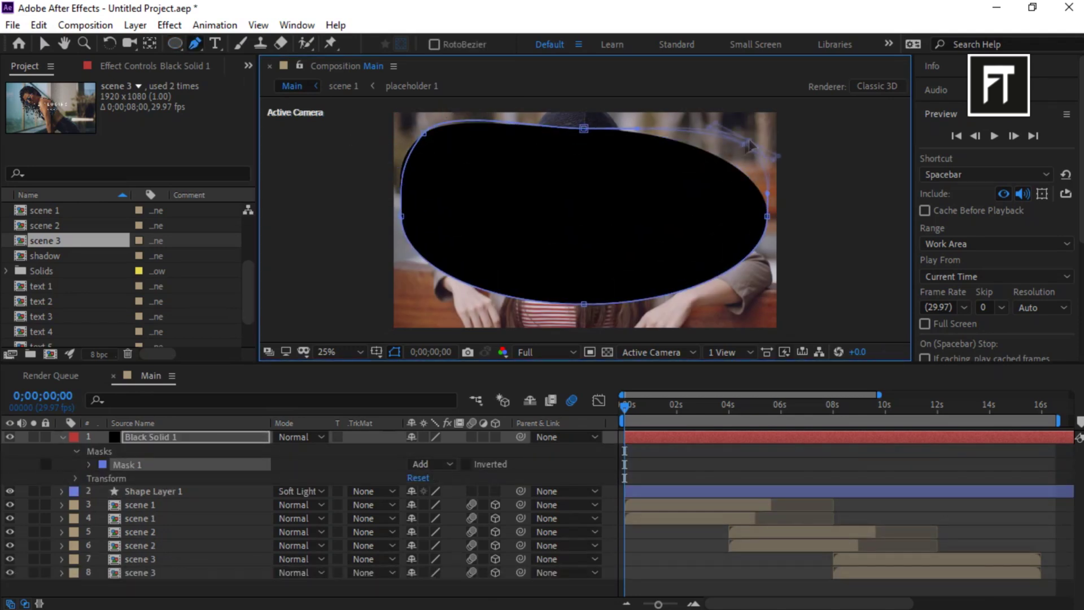
drag(587, 131, 587, 128)
drag(585, 305, 588, 319)
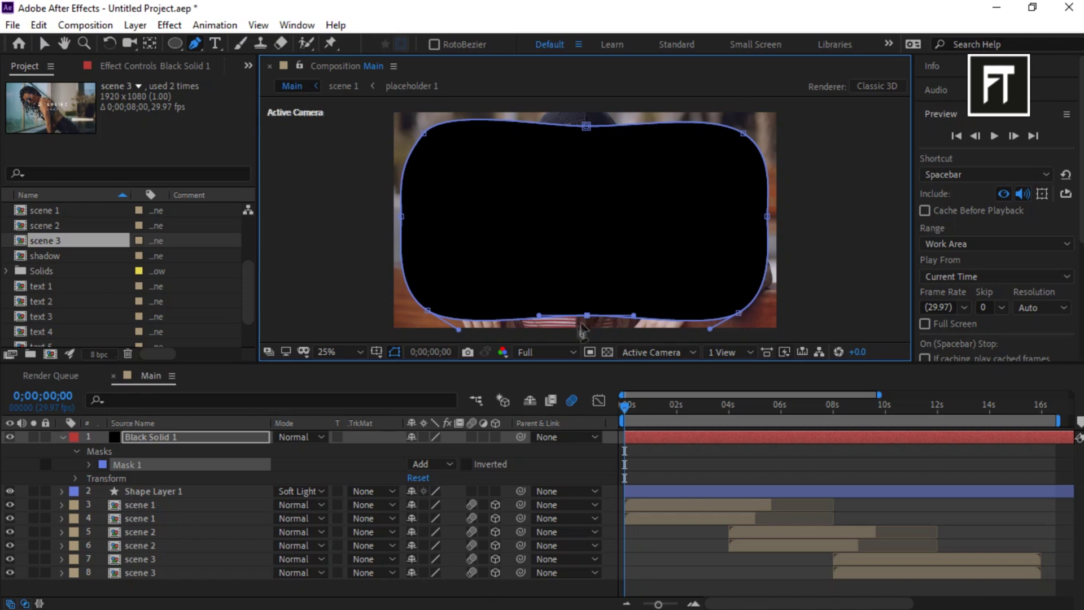
- Set the mask mode to Subtract and give it a 600-pixel feather
click(433, 464)
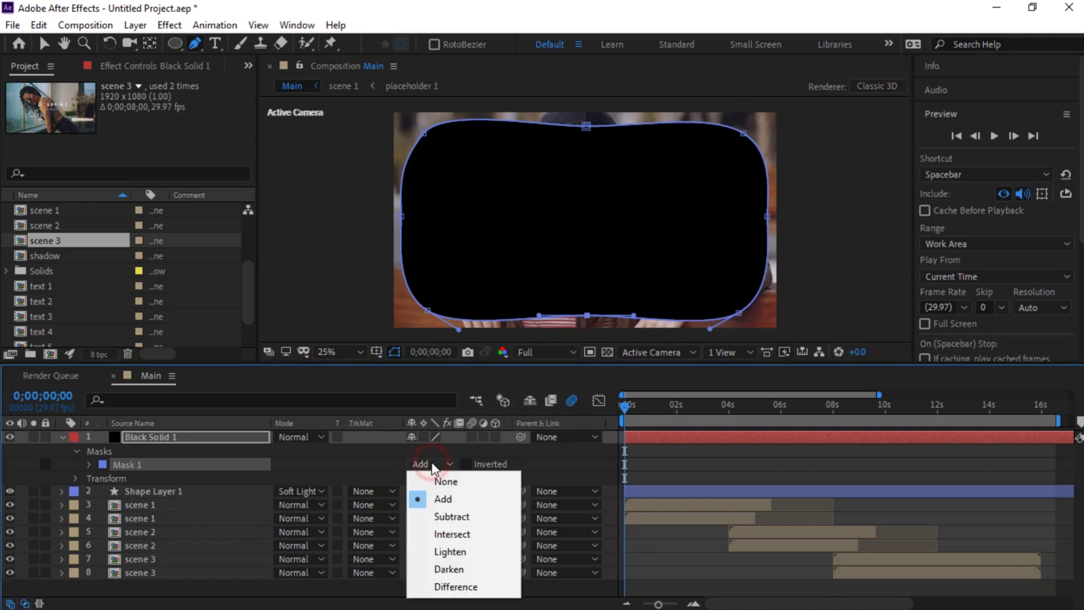
click(448, 514)
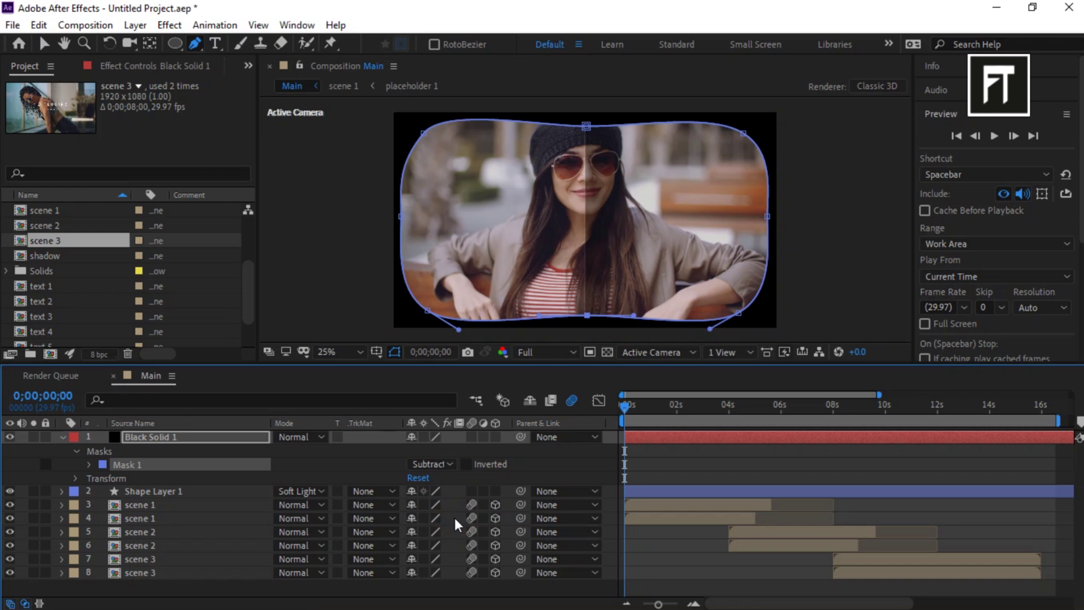
click(89, 465)
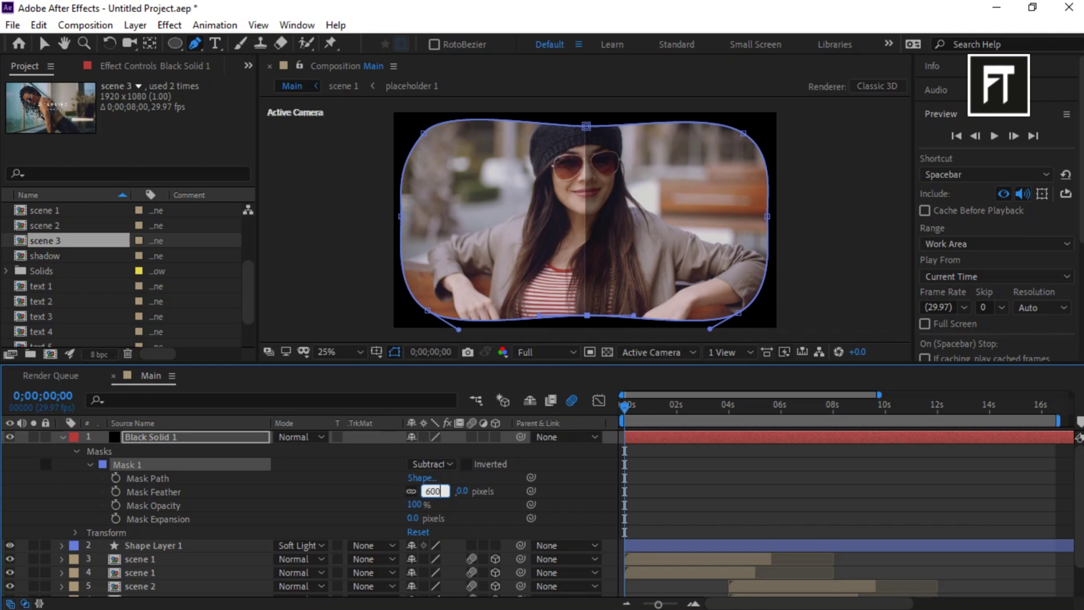
key(Return)
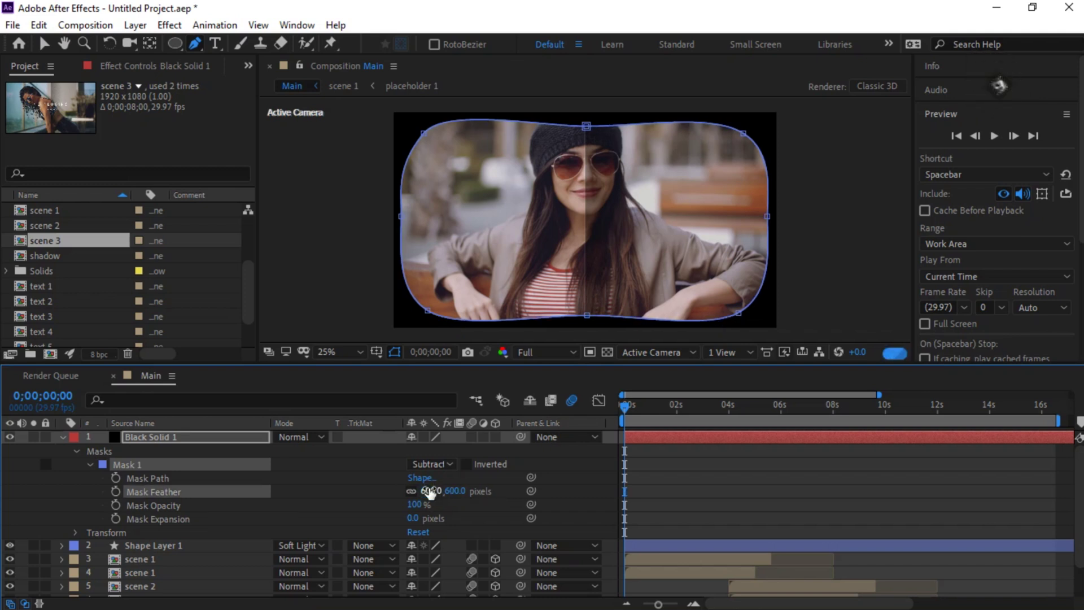
- Collapse and deselect the solid, then trim the work area end to about 16.3s
click(62, 437)
click(195, 547)
drag(1062, 420, 1048, 421)
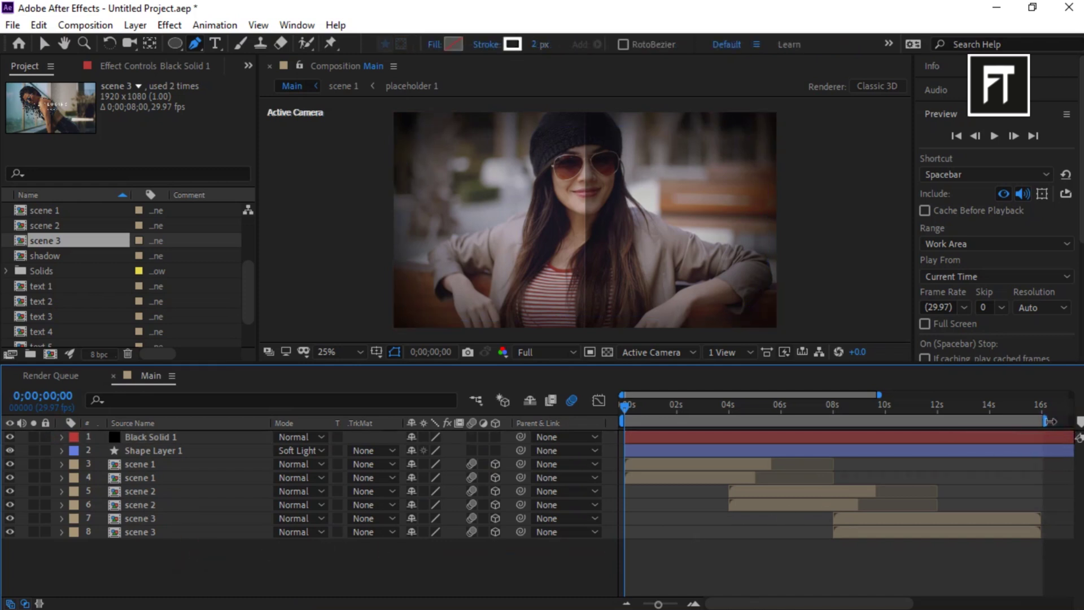
- Apply Easy Ease to all eight Y Rotation keyframes of the six scene layers
click(958, 138)
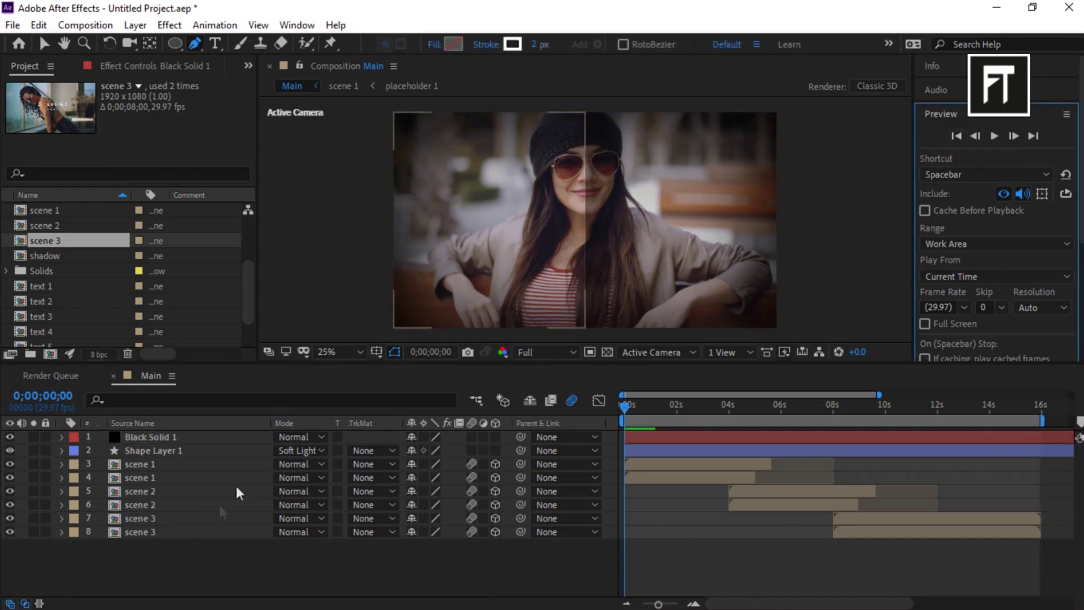
drag(181, 564, 186, 466)
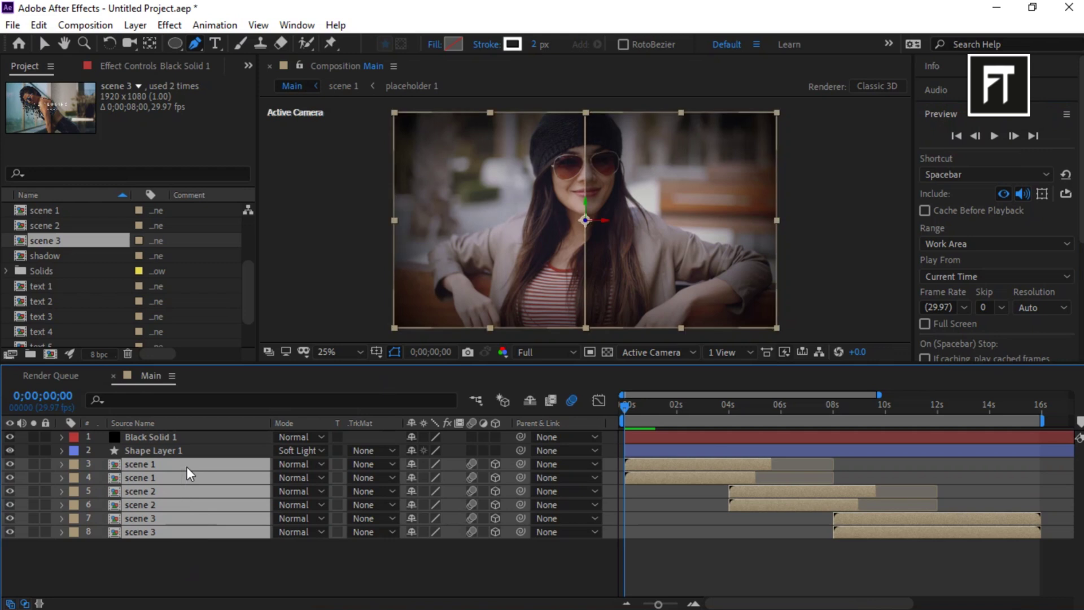
key(u)
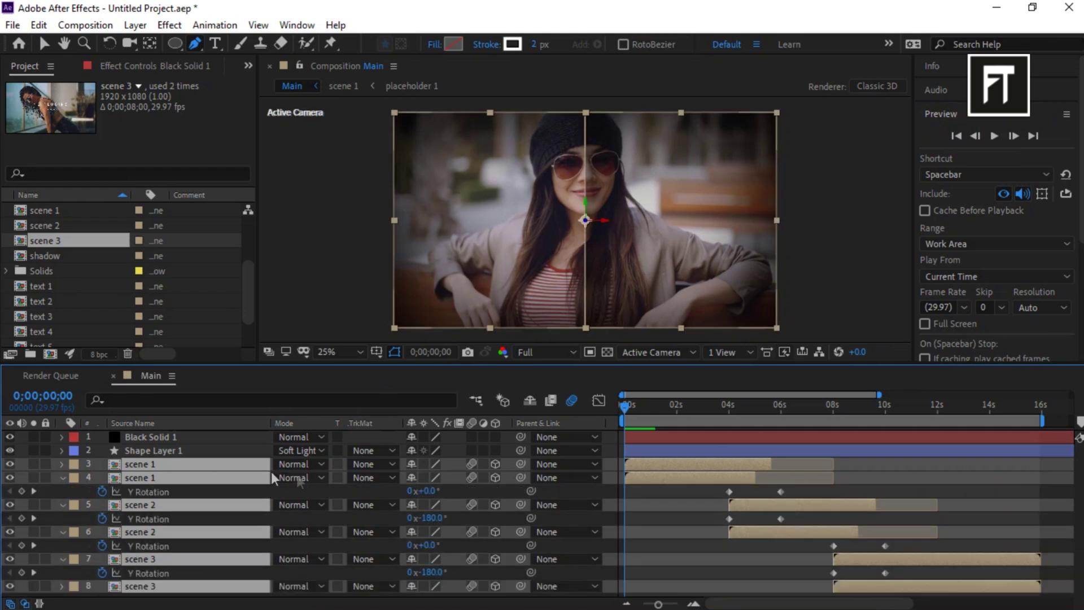
drag(696, 486, 931, 581)
right_click(885, 573)
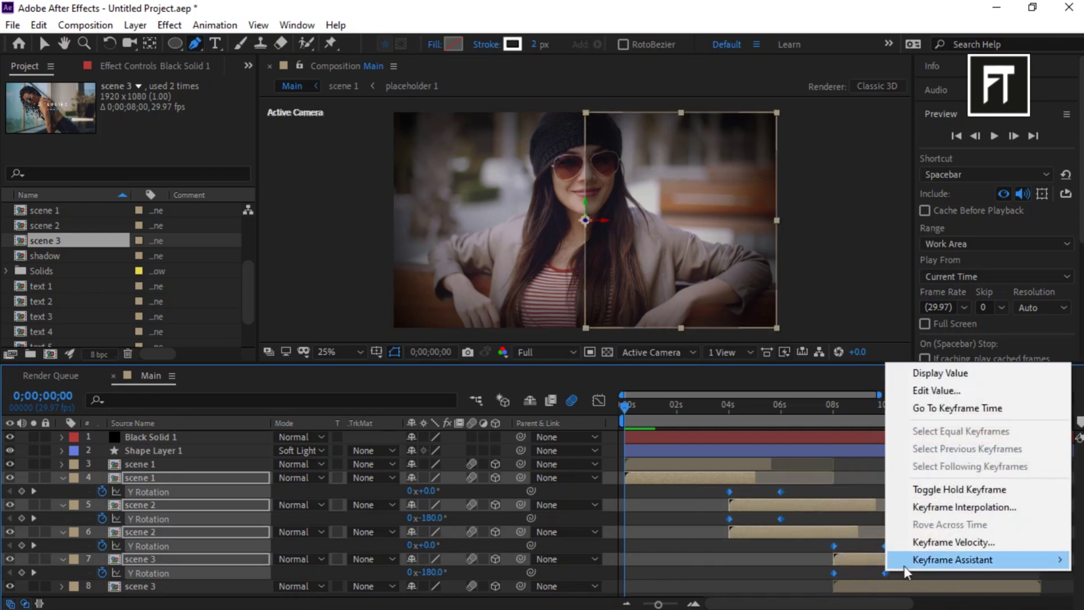
mouse_move(926, 559)
click(706, 454)
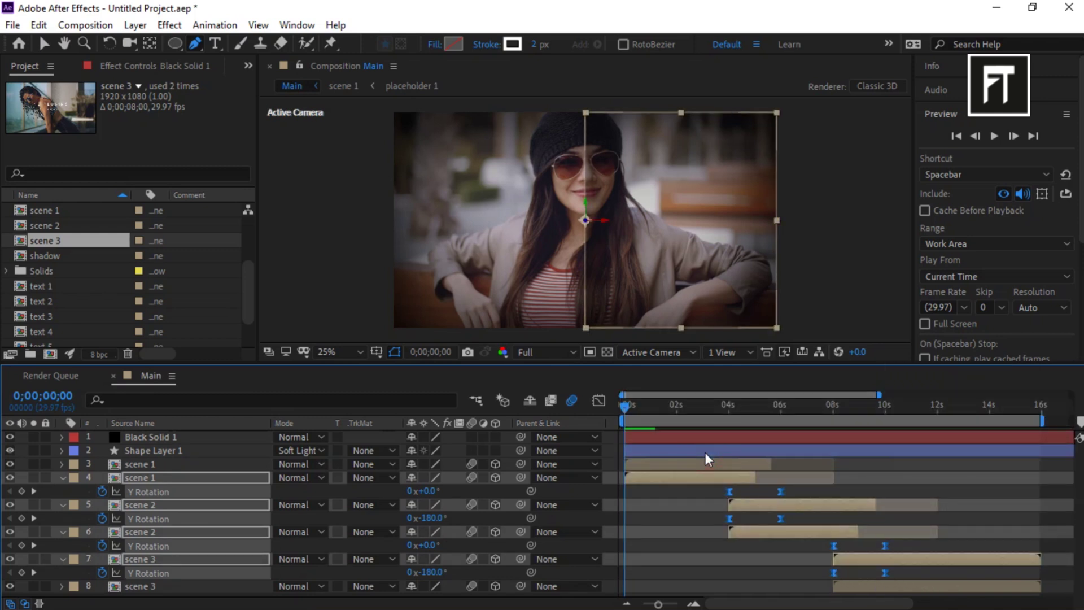
- Raise the keyframes' ease influence in the Graph Editor to sharpen the speed curves
click(594, 402)
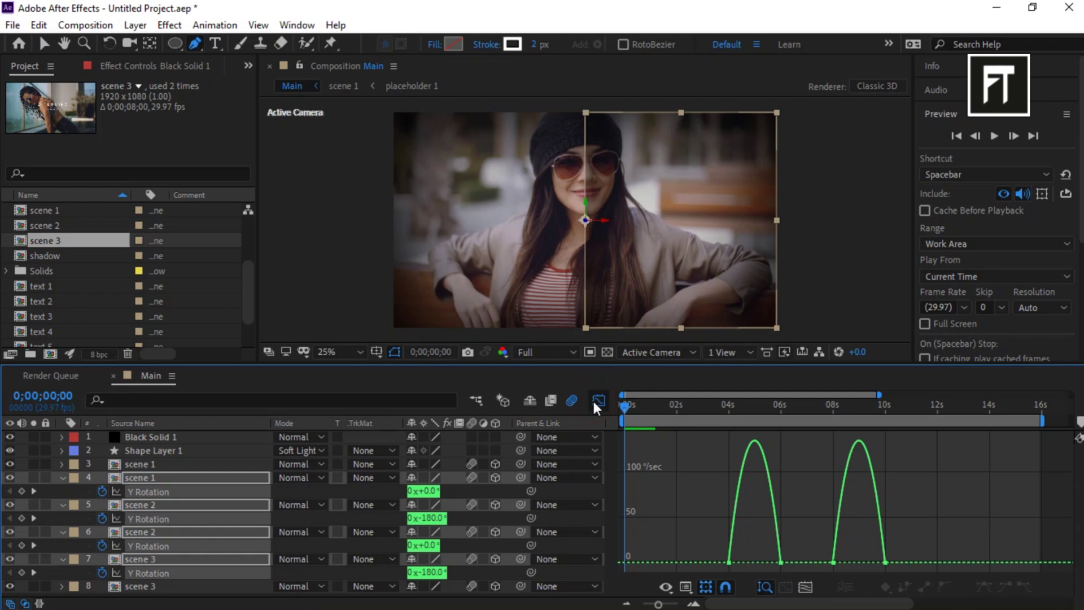
drag(890, 544, 689, 561)
key(equal)
key(equal)
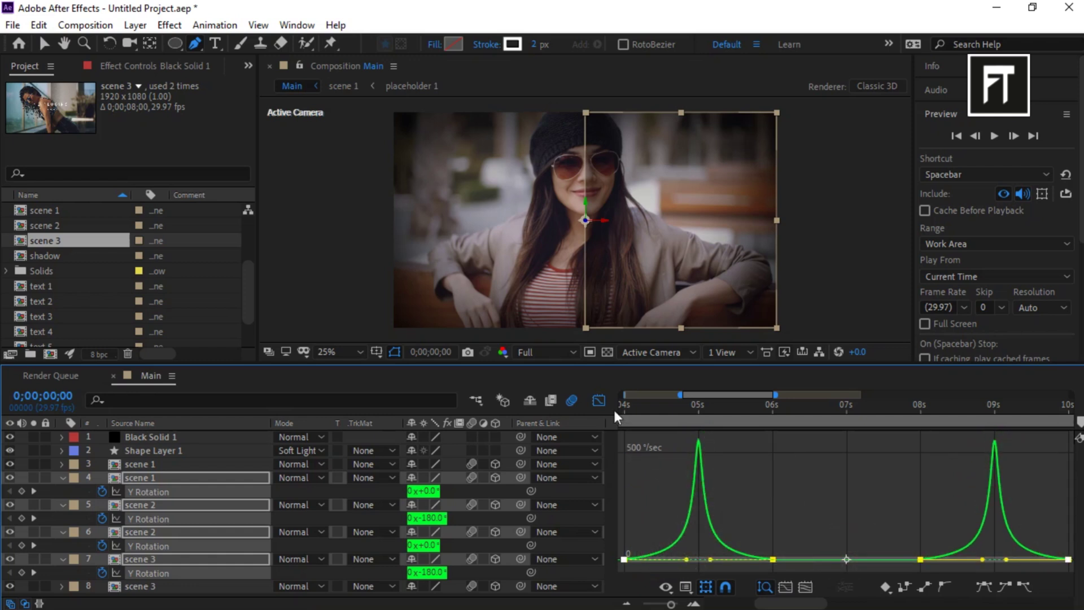
click(599, 401)
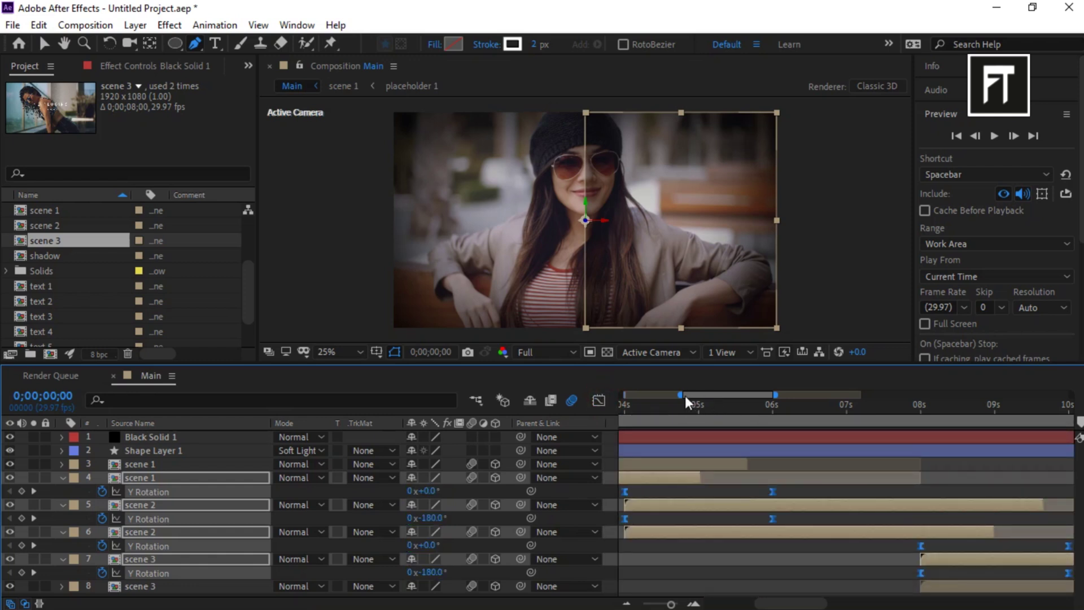
- Collapse the rotation properties, deselect all layers and play the slideshow preview
key(minus)
key(minus)
key(minus)
click(63, 477)
click(172, 558)
click(994, 136)
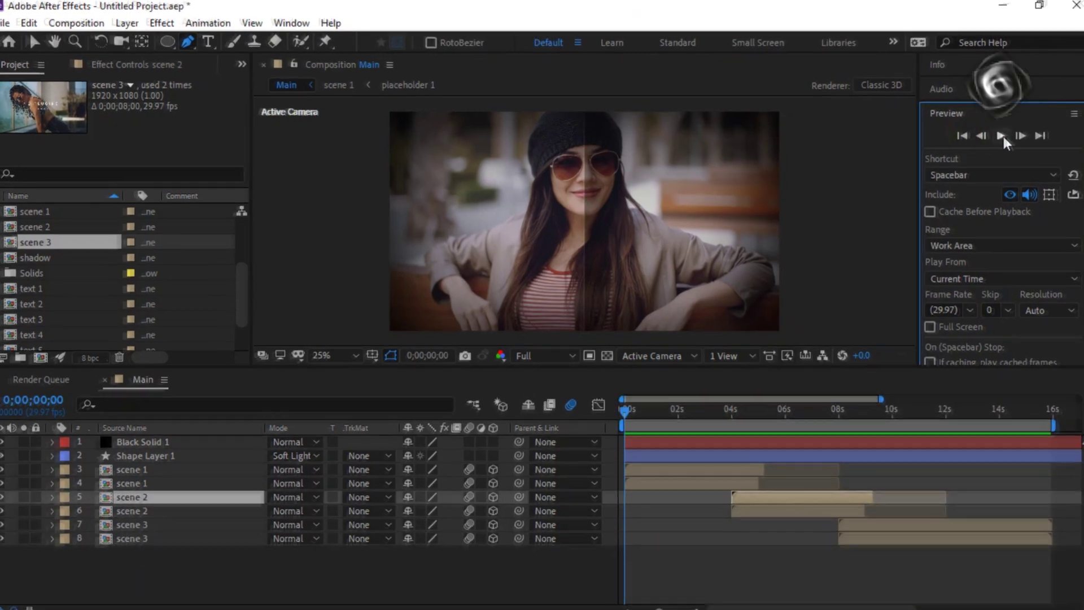